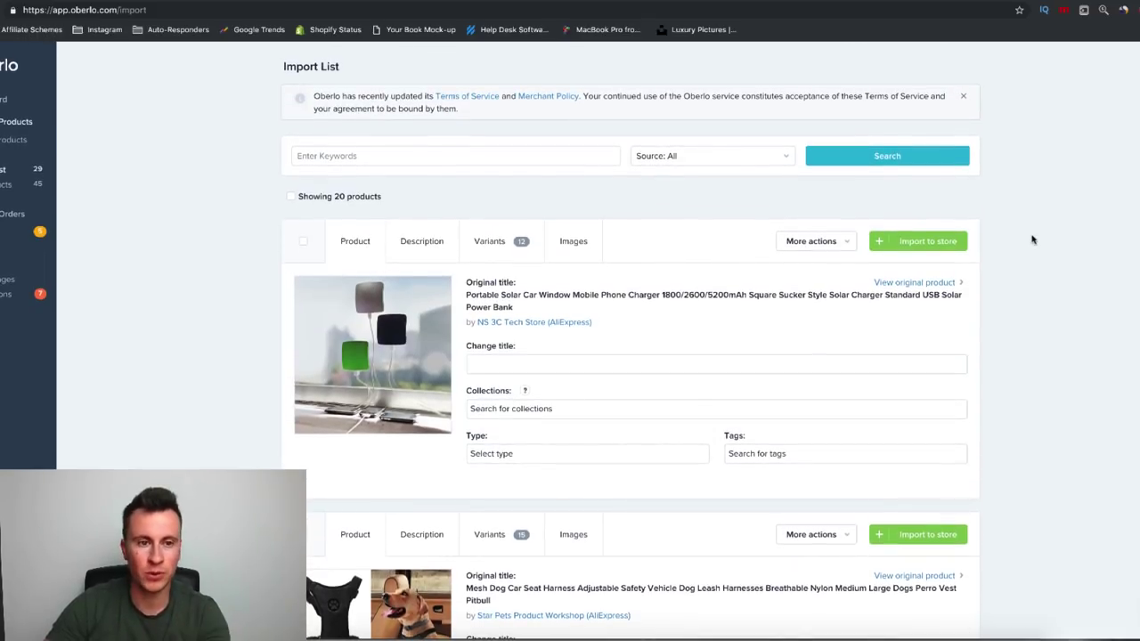
Dismiss the terms update notice on the import list and look over the Camera Backpack product page in the Shopomnia store.
click(962, 95)
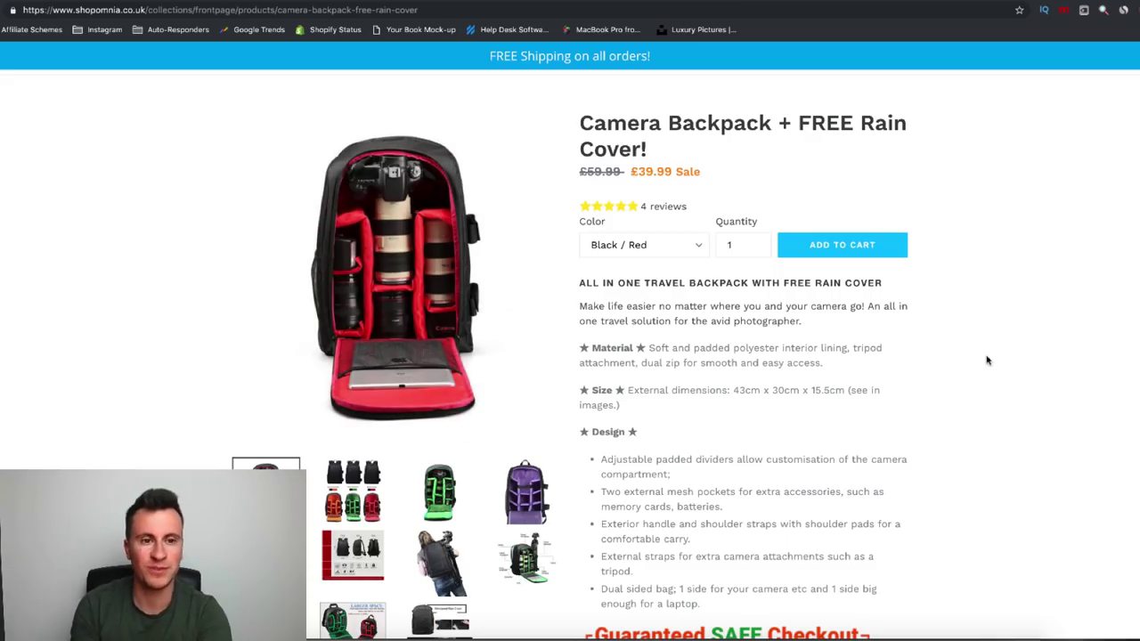
scroll(986, 361, down, 2)
scroll(987, 360, down, 3)
scroll(987, 361, up, 5)
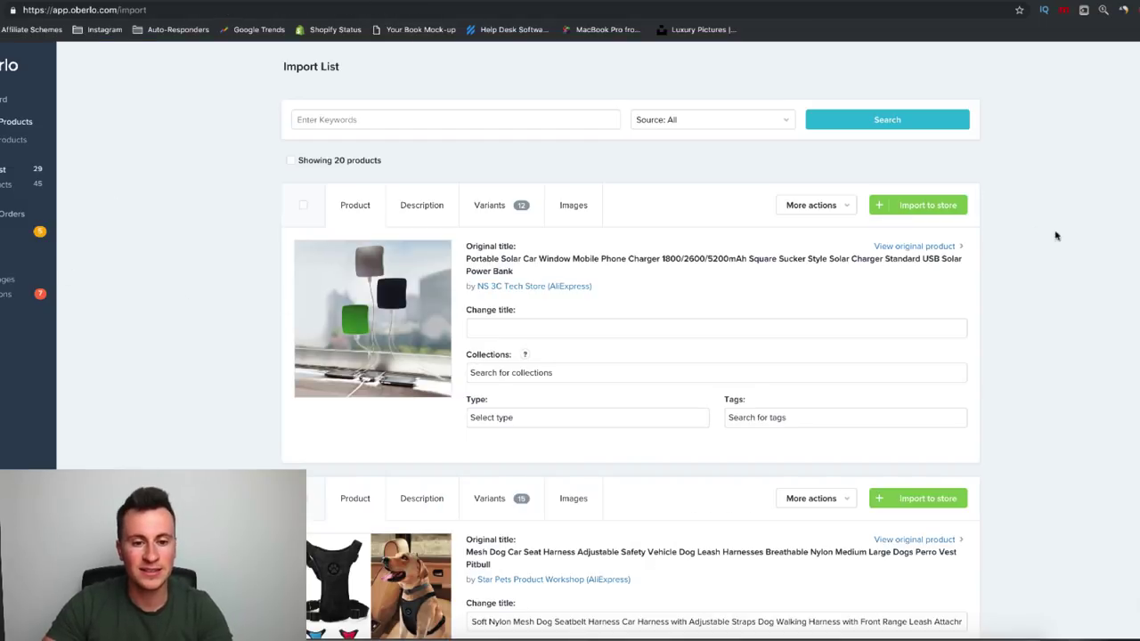
Change the title of the portable solar car window charger to "The Travel Wise Solar Sticky Charger".
click(490, 326)
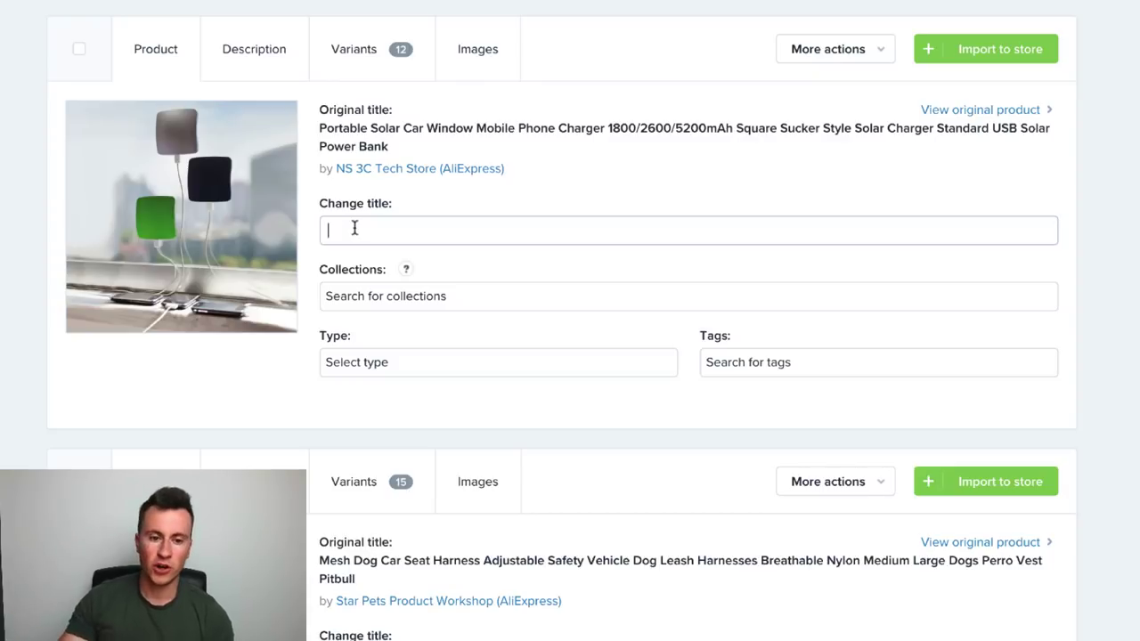
click(354, 228)
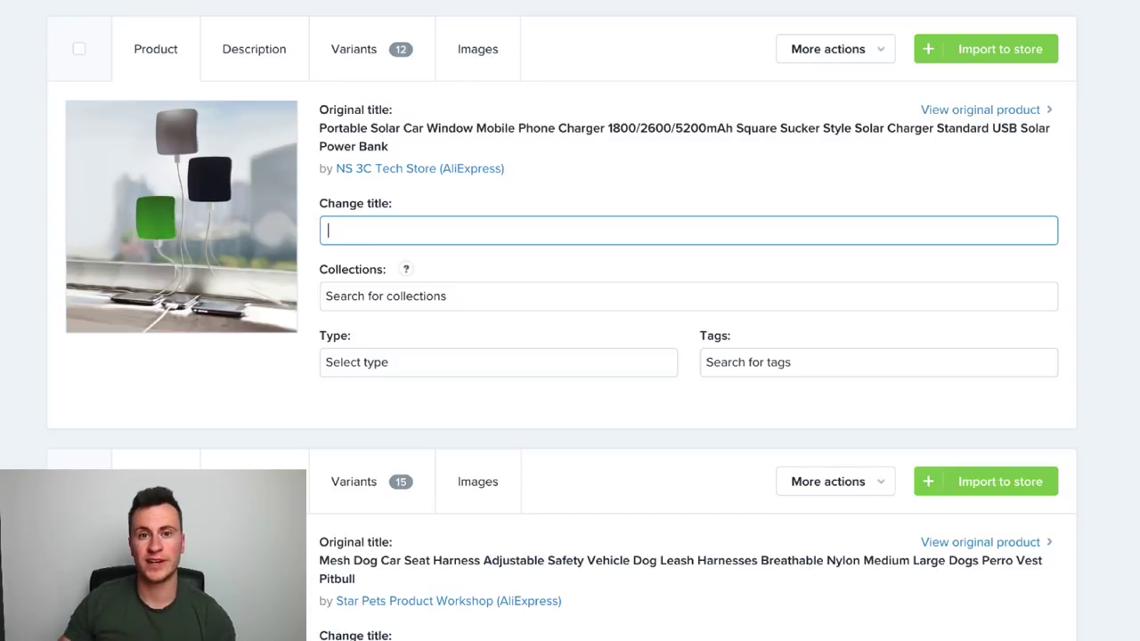
click(1097, 159)
scroll(1098, 158, down, 1)
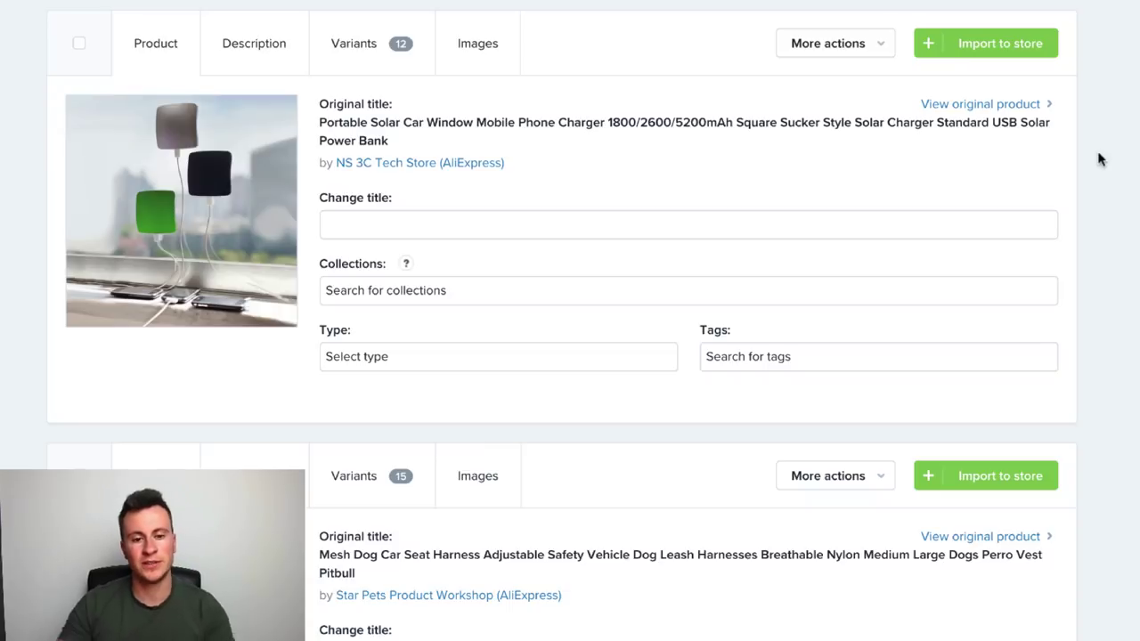
click(443, 230)
text(The tR)
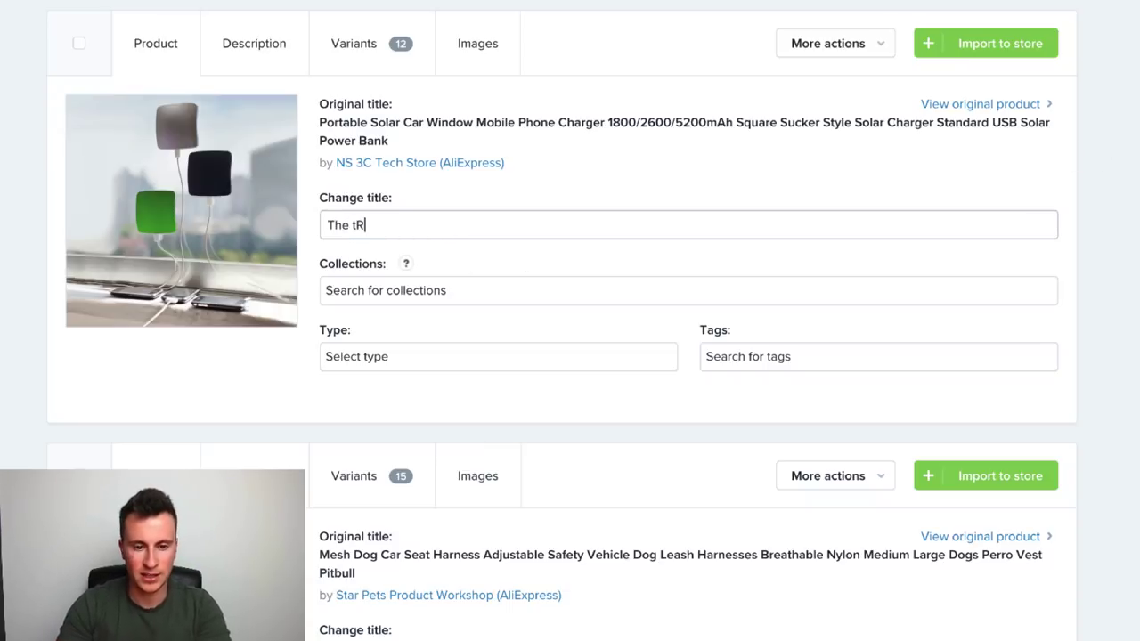
key(BackSpace)
key(BackSpace)
text(Trv)
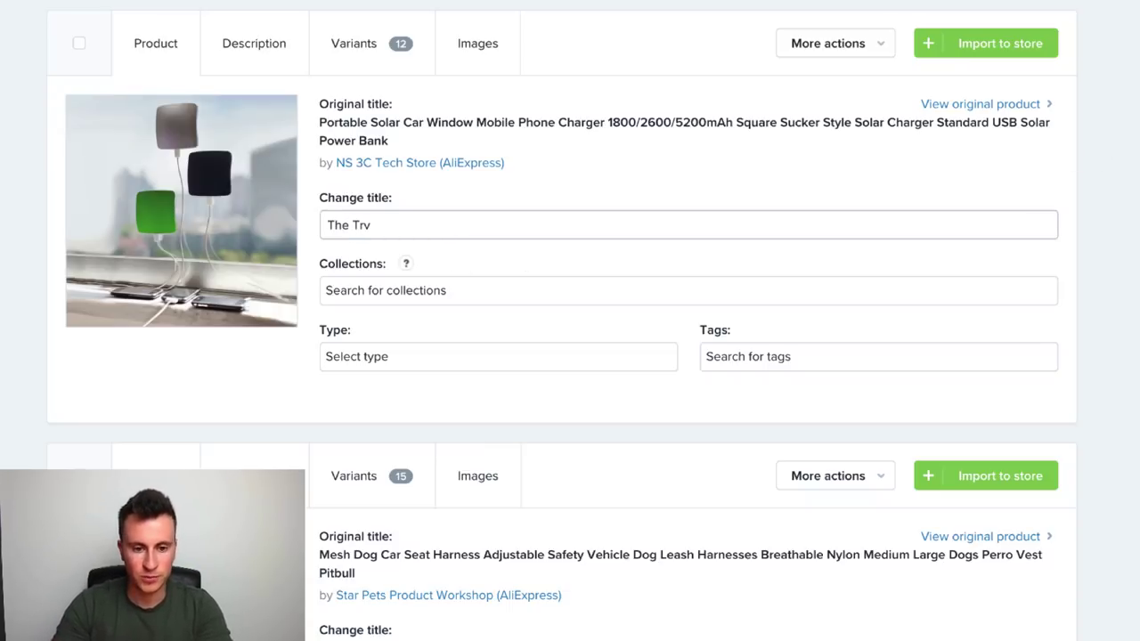
key(BackSpace)
text(avel Solar )
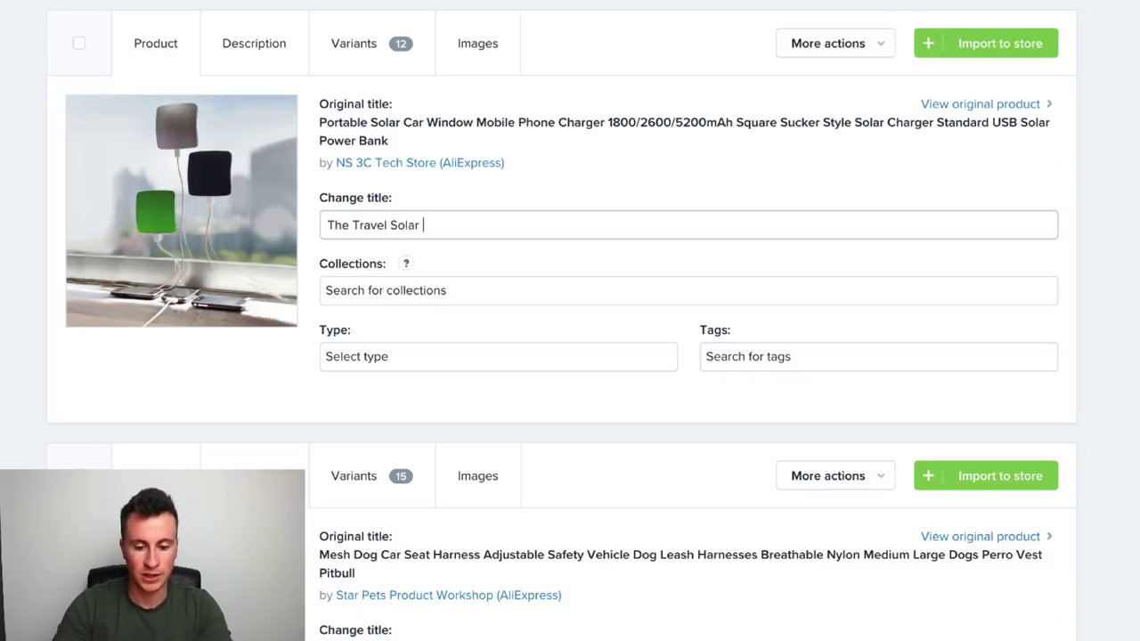
text(Sticky Char)
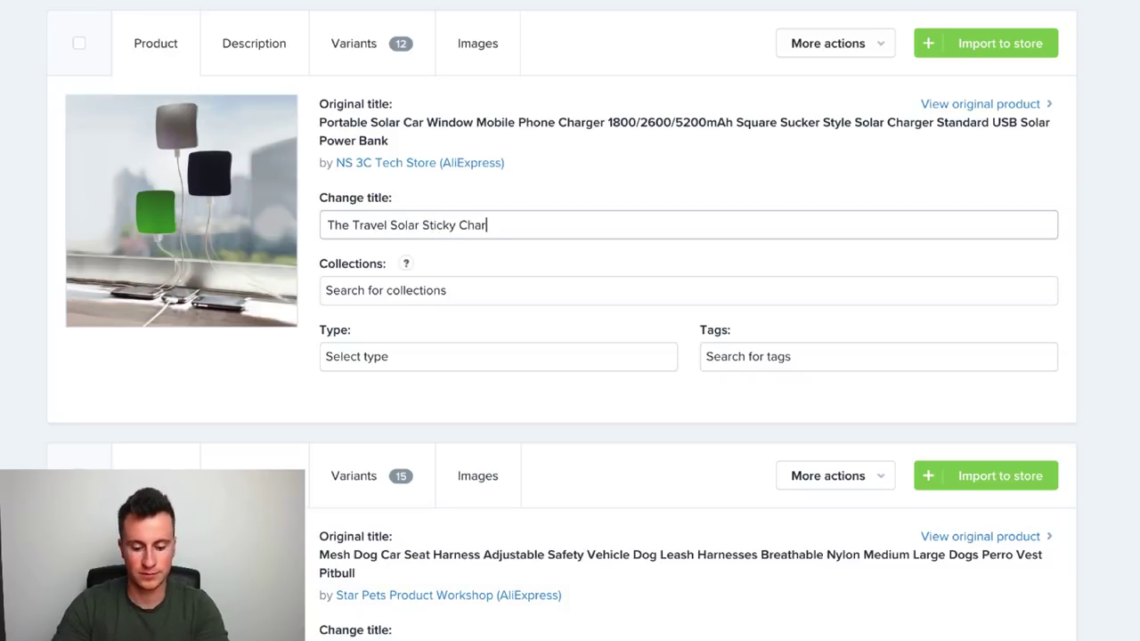
text(ger)
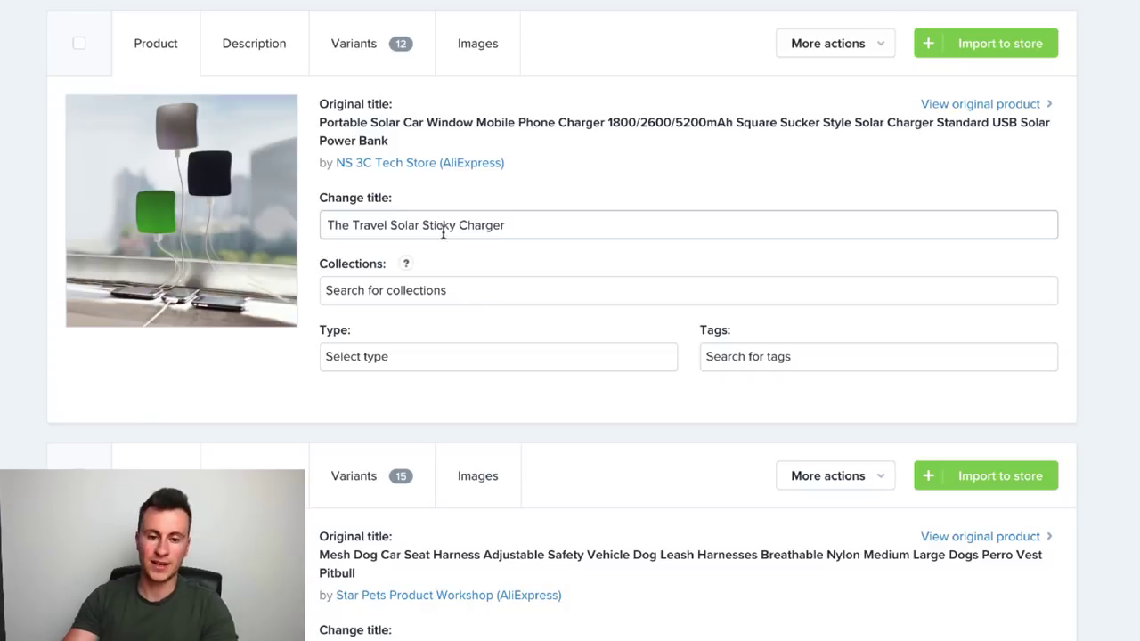
click(390, 225)
text(Wise)
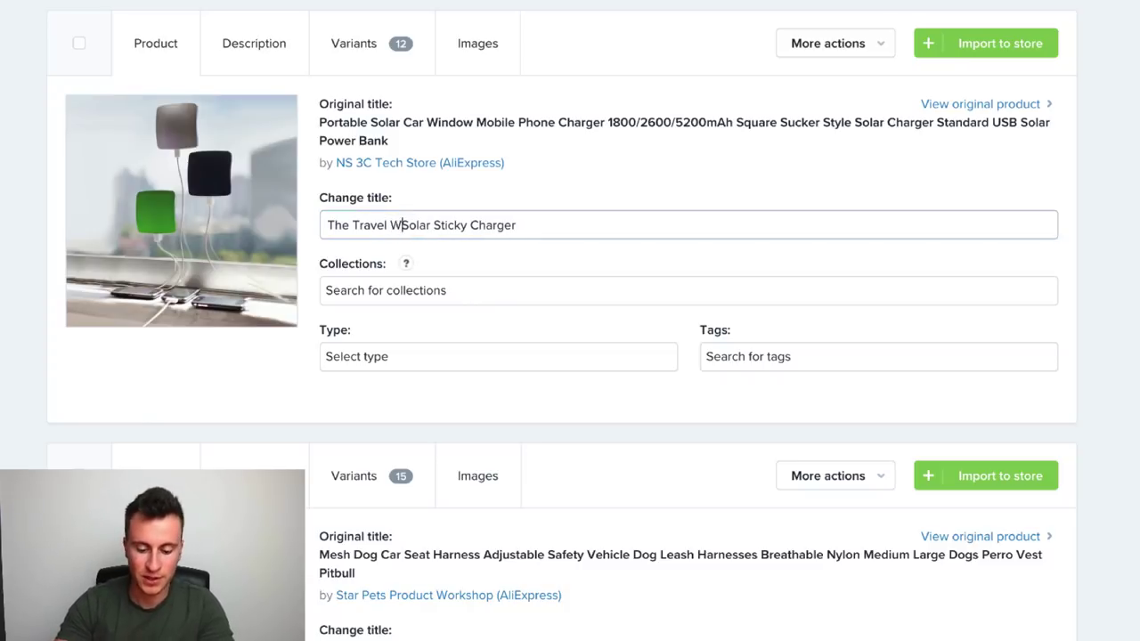
Browse the web image results for solar phone chargers.
key(ctrl+a)
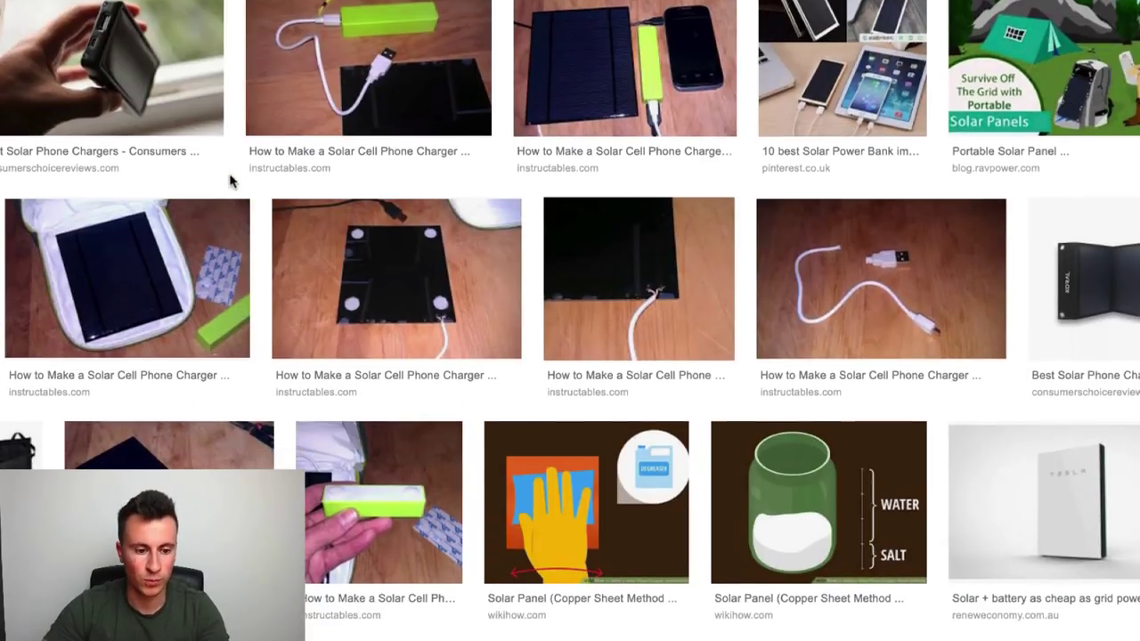
scroll(230, 178, down, 2)
scroll(230, 180, down, 9)
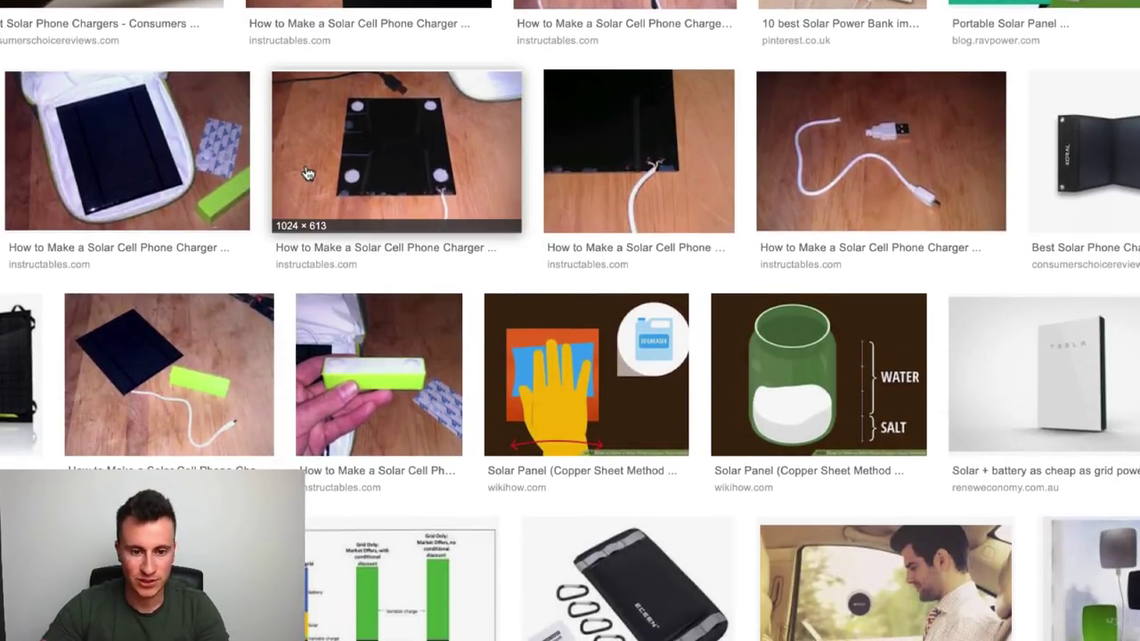
scroll(307, 173, down, 1)
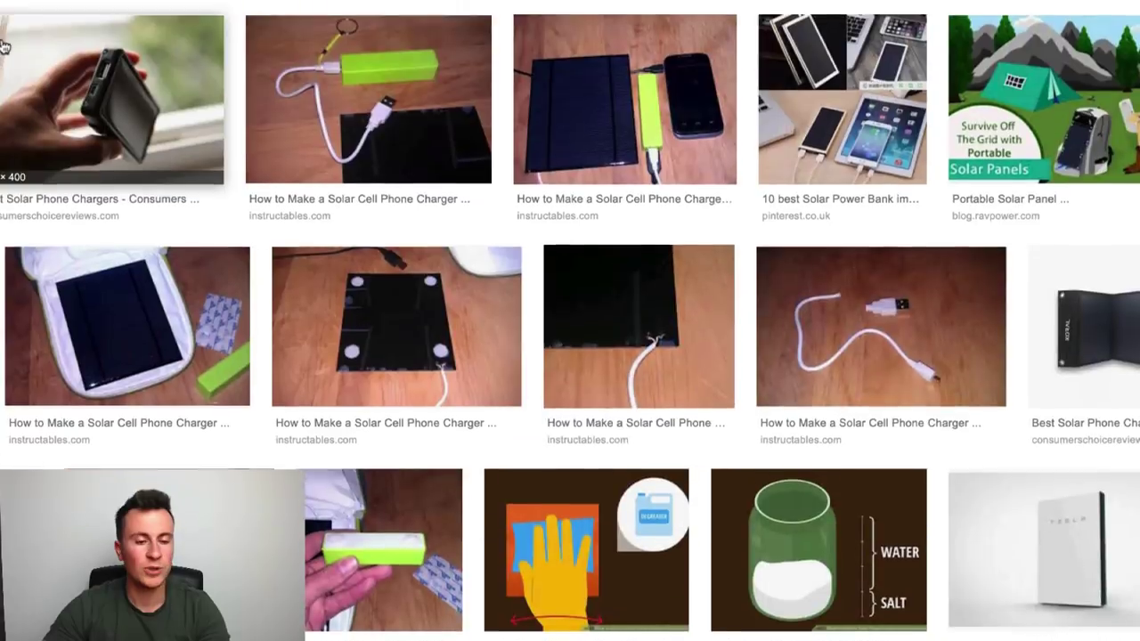
scroll(570, 320, down, 1)
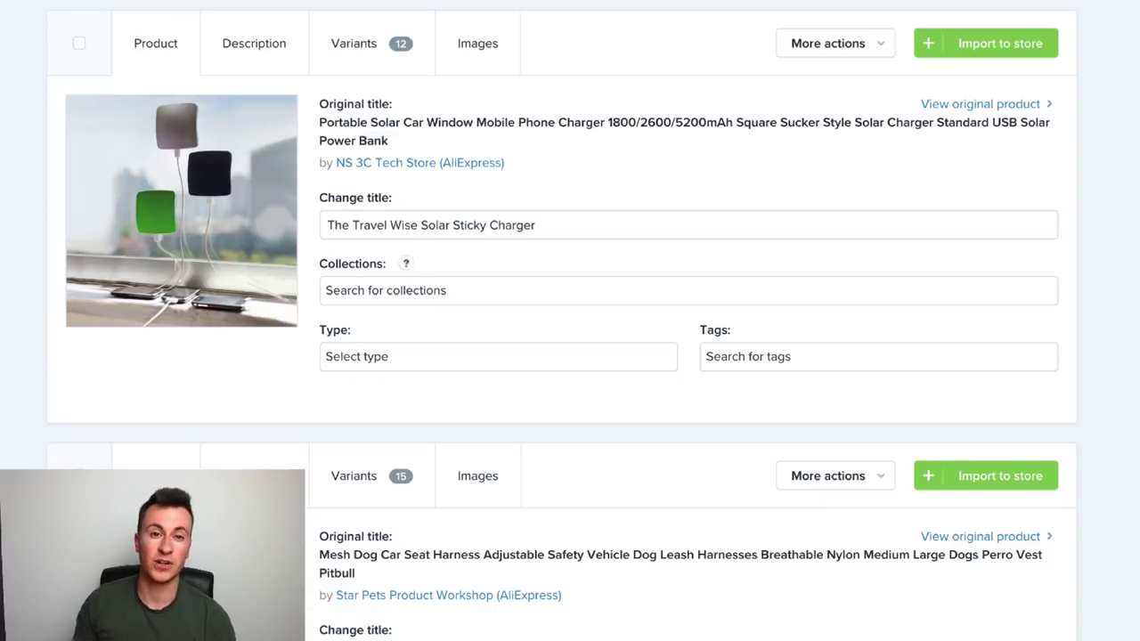
View the collections available for the solar charger without assigning one.
click(399, 290)
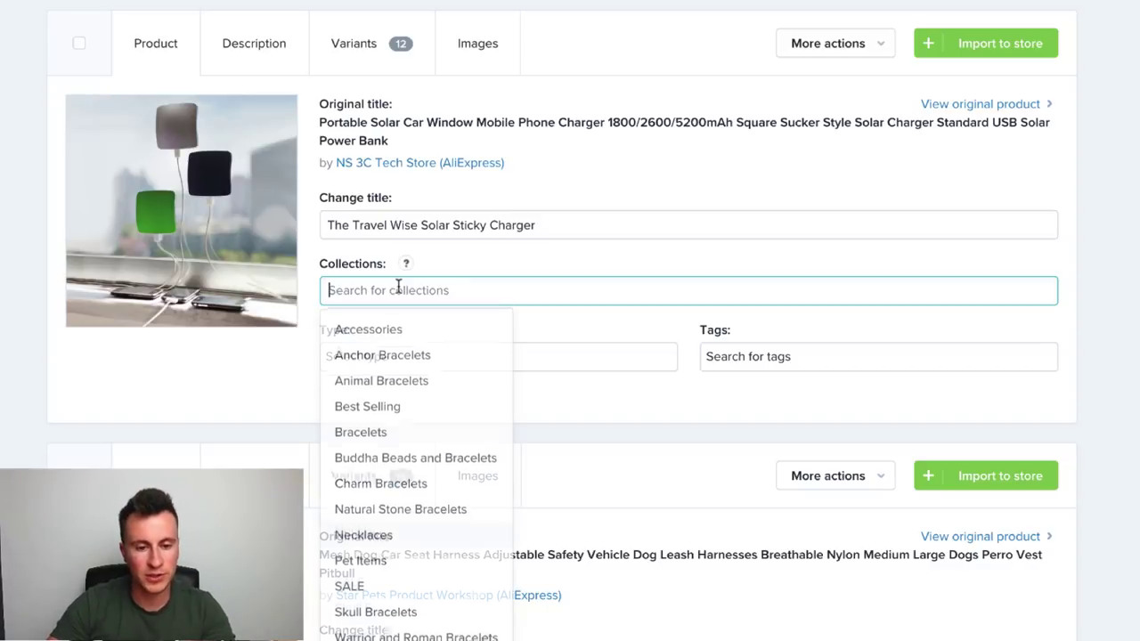
scroll(427, 458, down, 2)
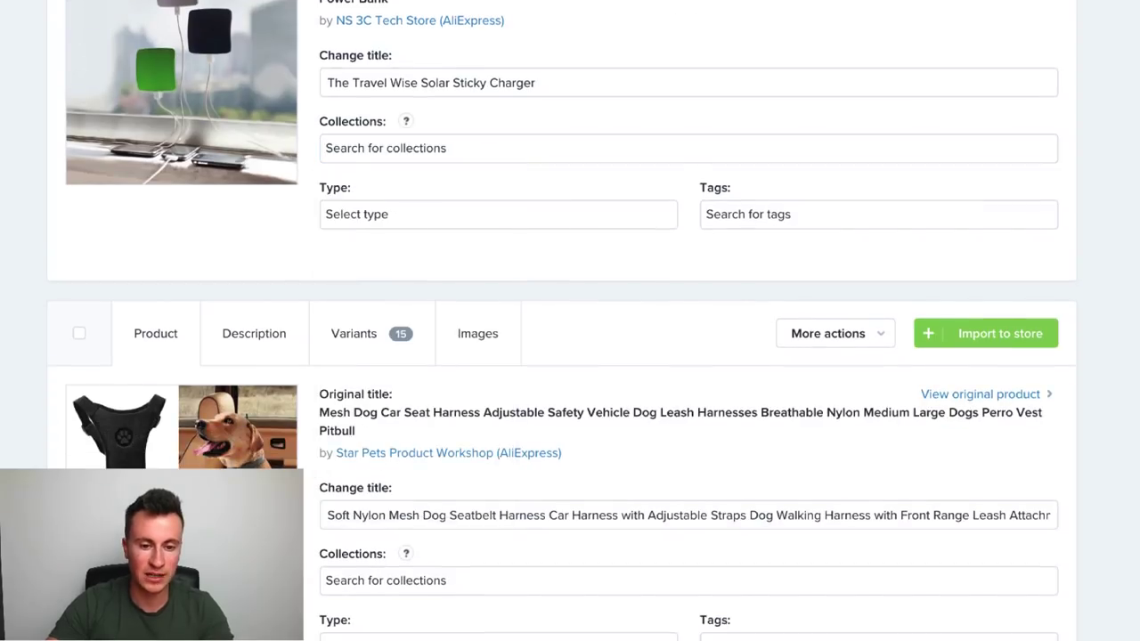
scroll(428, 457, up, 2)
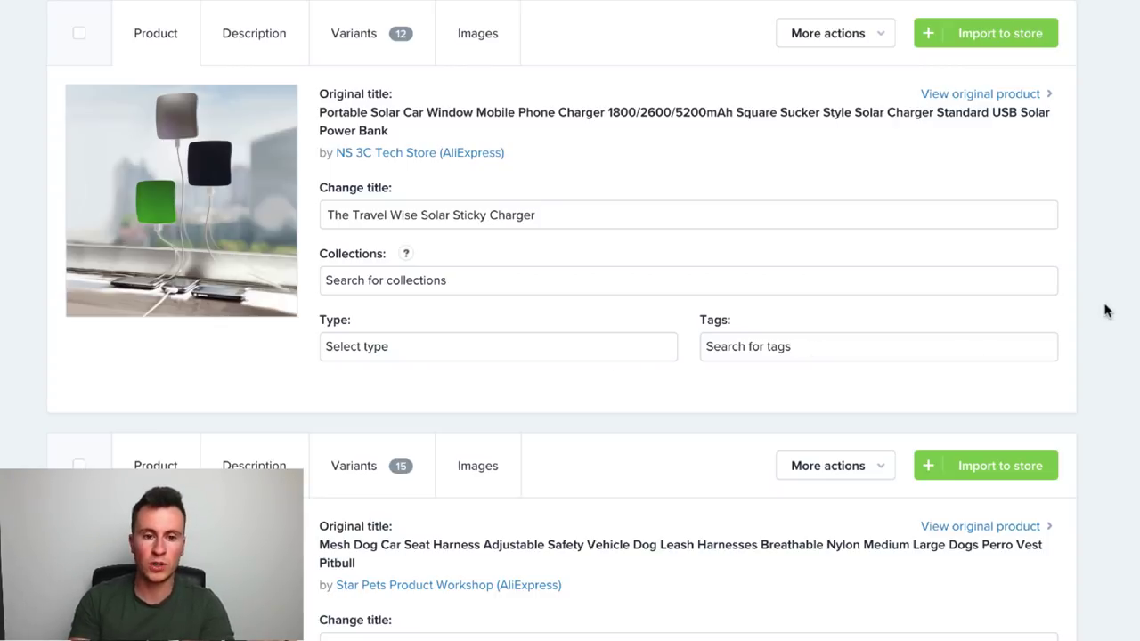
Look through the existing tags available for the solar charger and leave its tags empty.
click(819, 348)
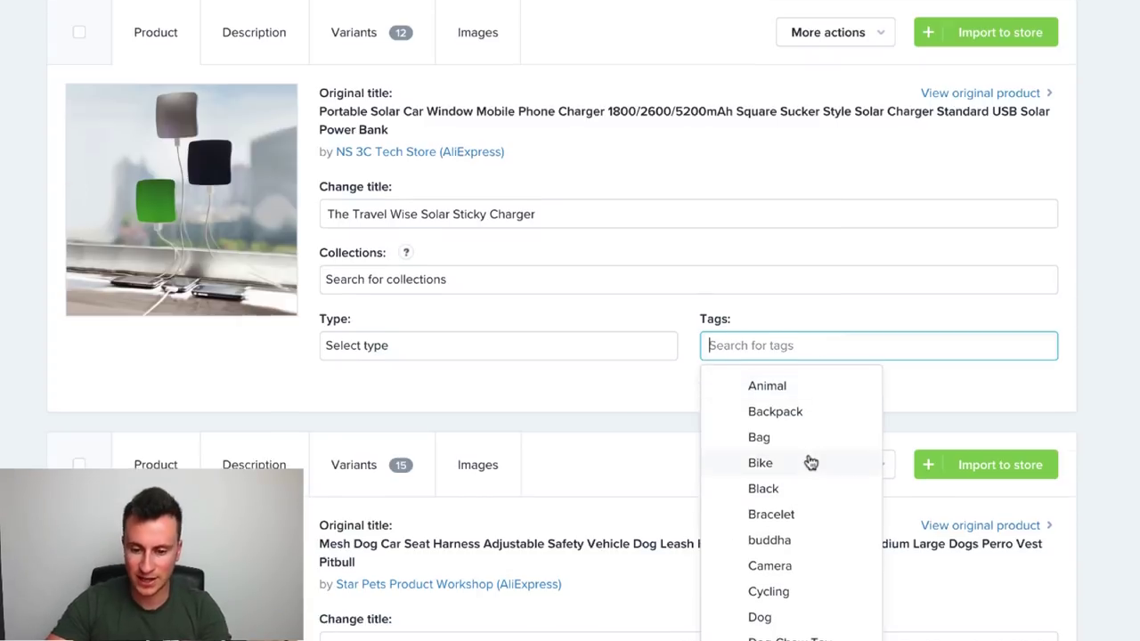
scroll(806, 463, down, 5)
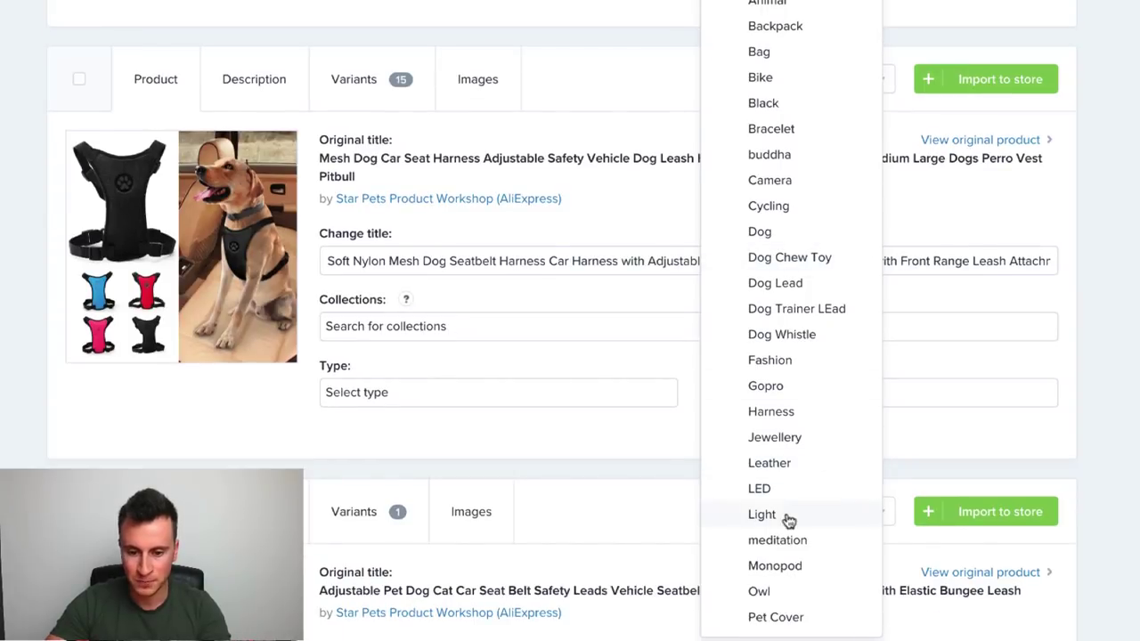
click(771, 411)
scroll(561, 321, up, 3)
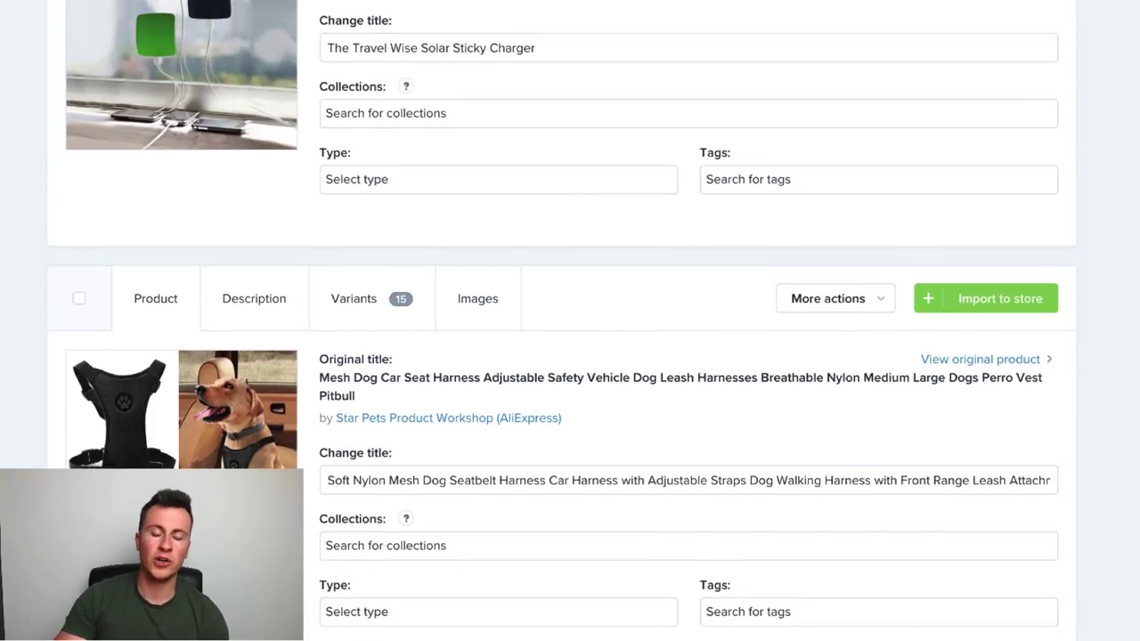
scroll(561, 320, up, 2)
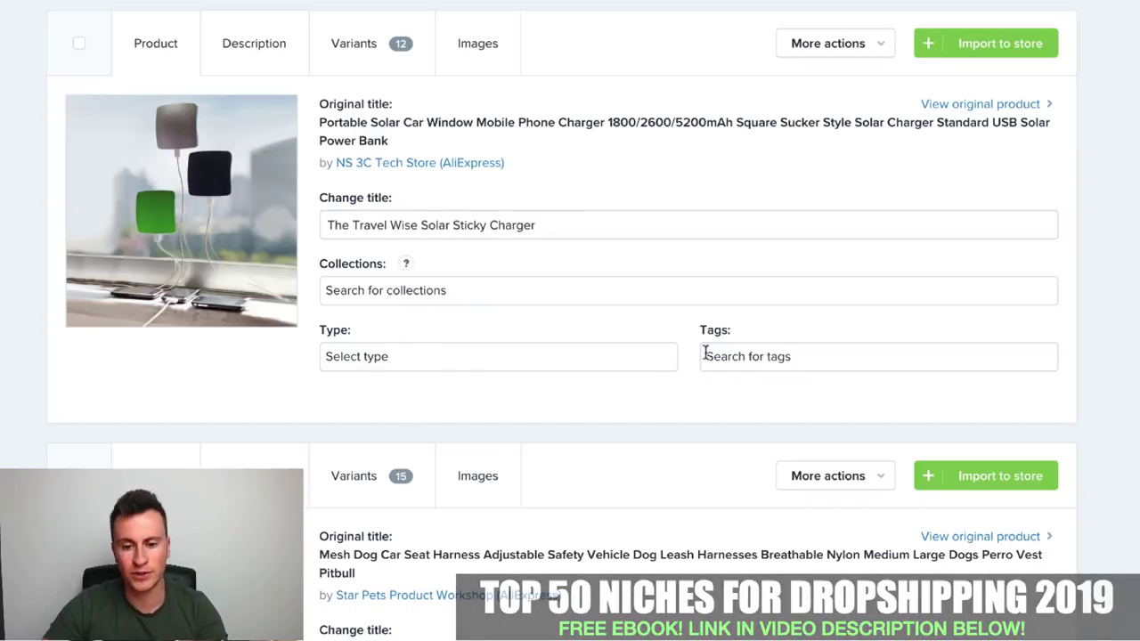
Open the solar charger's description and review the supplier's specification text.
click(248, 37)
scroll(258, 267, down, 2)
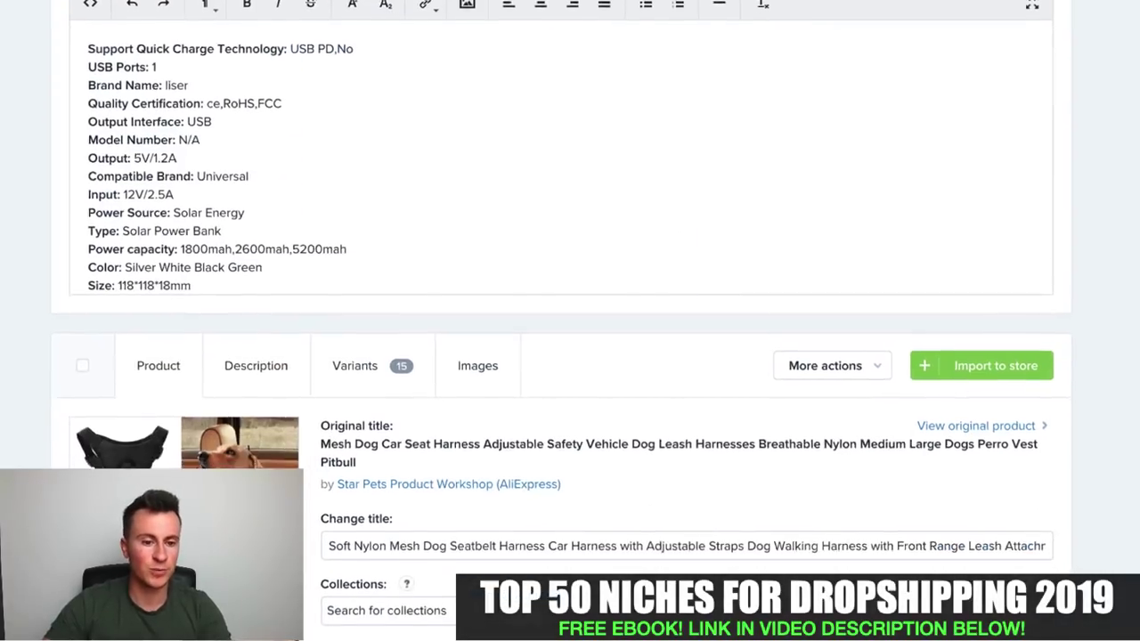
scroll(259, 300, up, 2)
click(291, 265)
scroll(285, 258, up, 2)
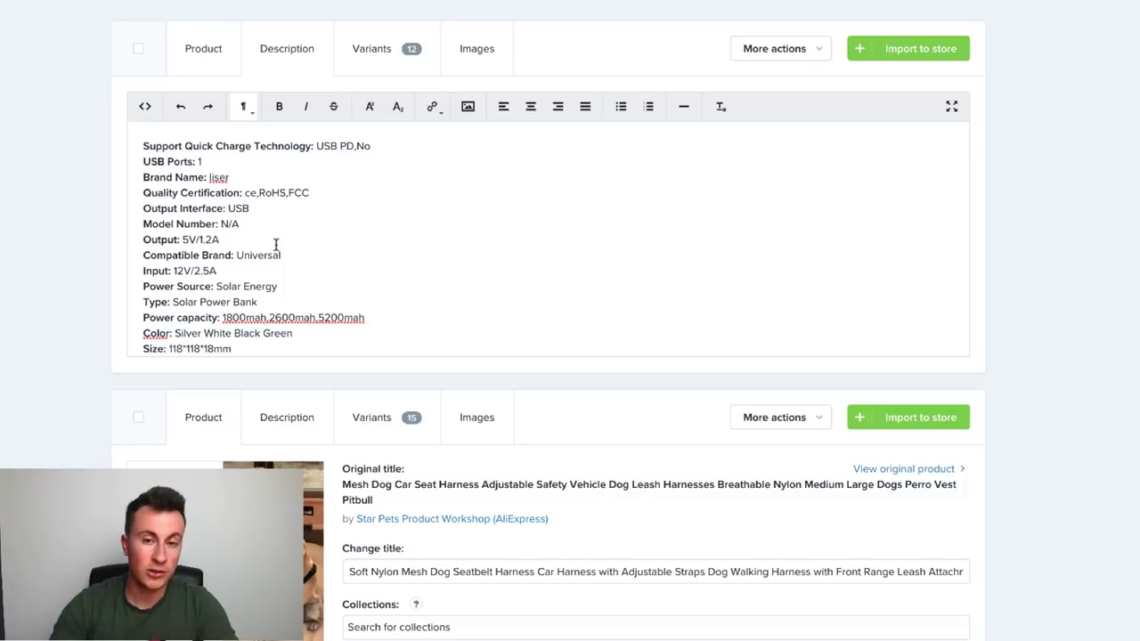
scroll(276, 244, down, 1)
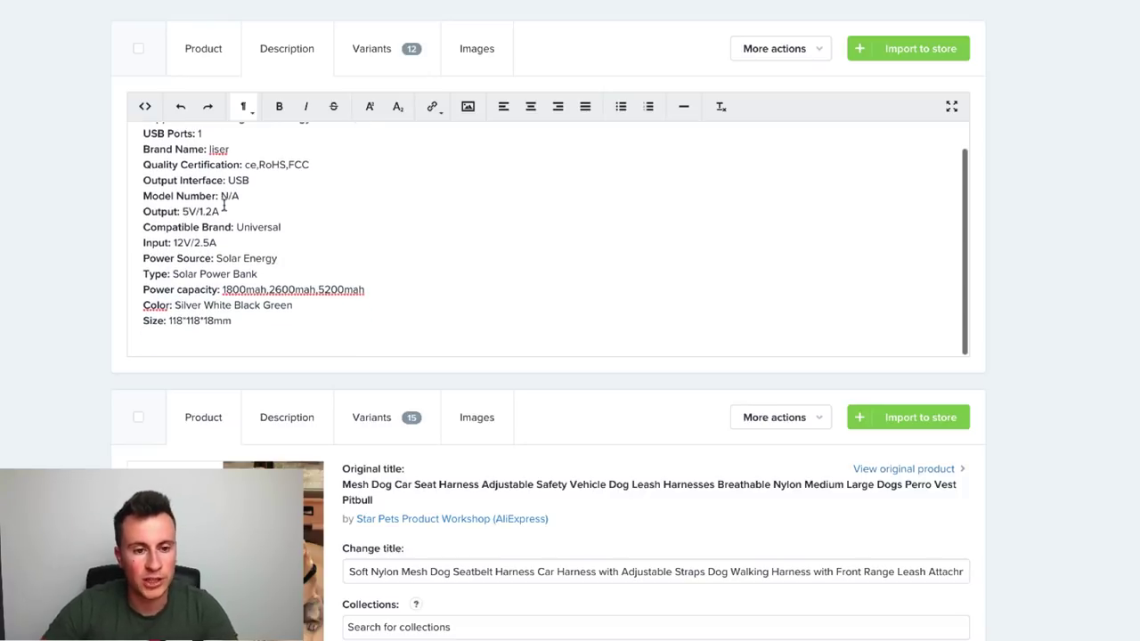
Delete the entire supplier specification text from the solar charger's description.
click(280, 241)
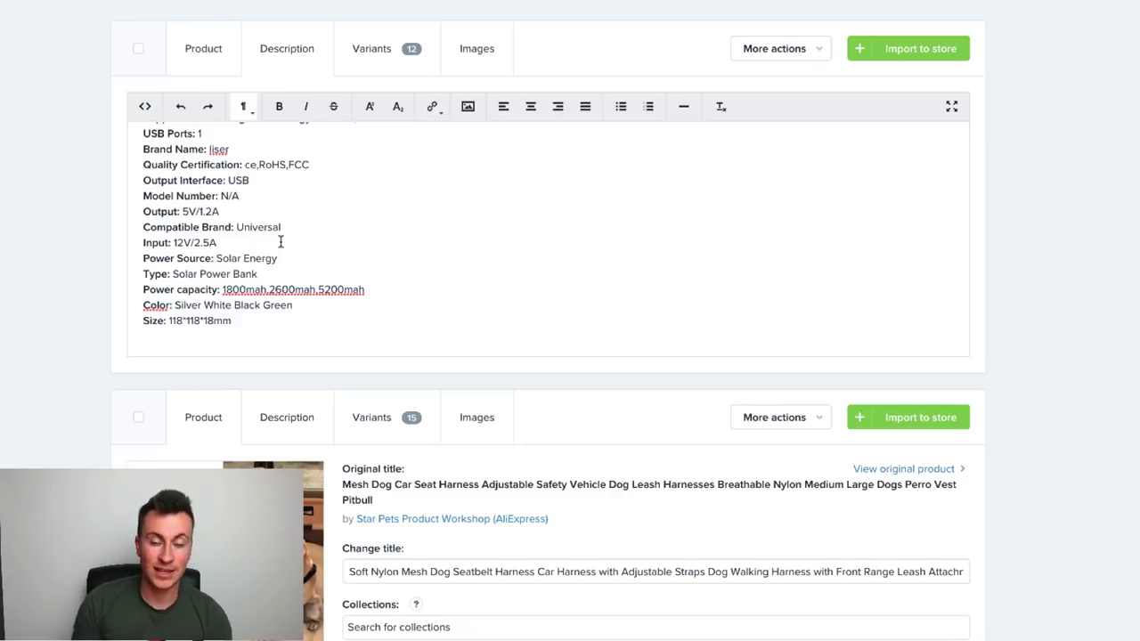
scroll(281, 241, up, 1)
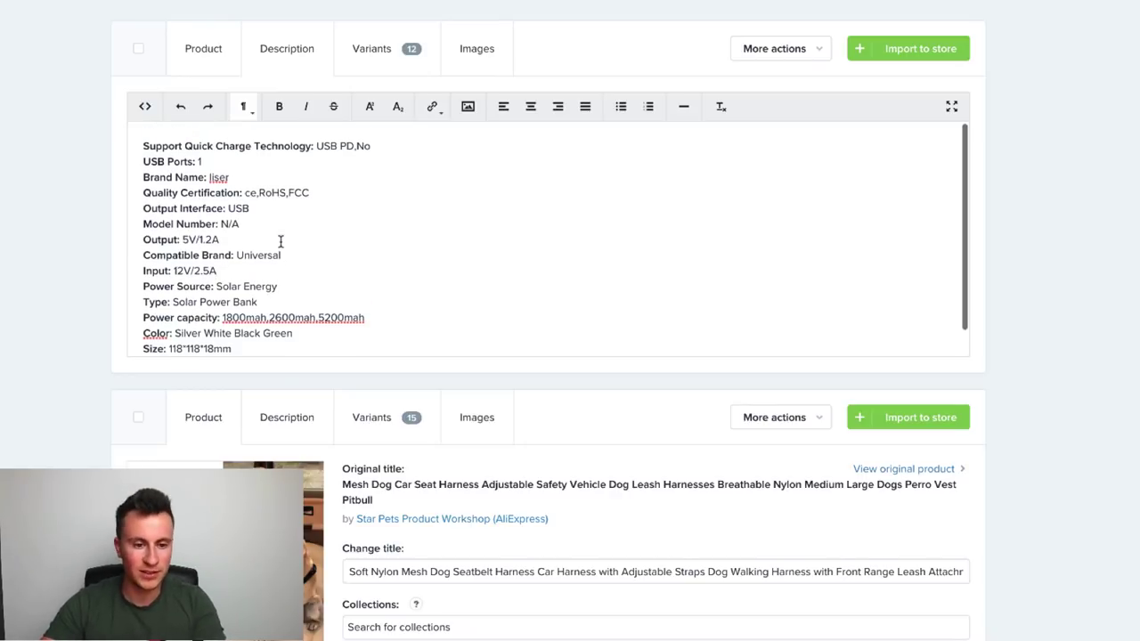
scroll(281, 241, down, 1)
key(ctrl+a)
key(BackSpace)
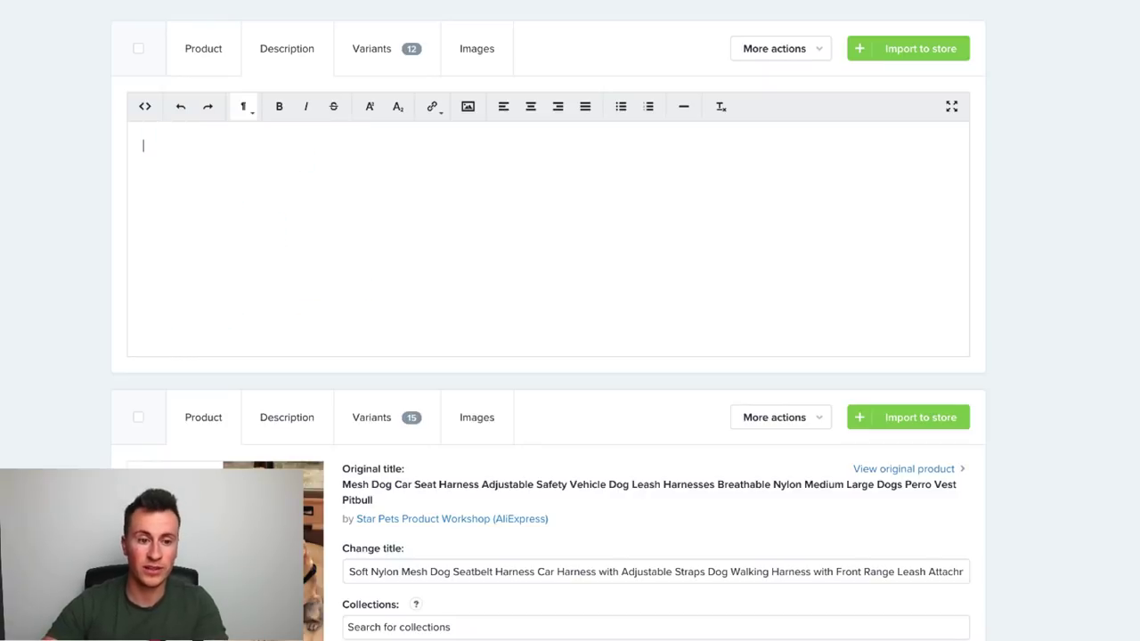
Copy the description from the Camera Backpack product page, from its capitalised heading through the Design bullet list.
scroll(265, 188, up, 1)
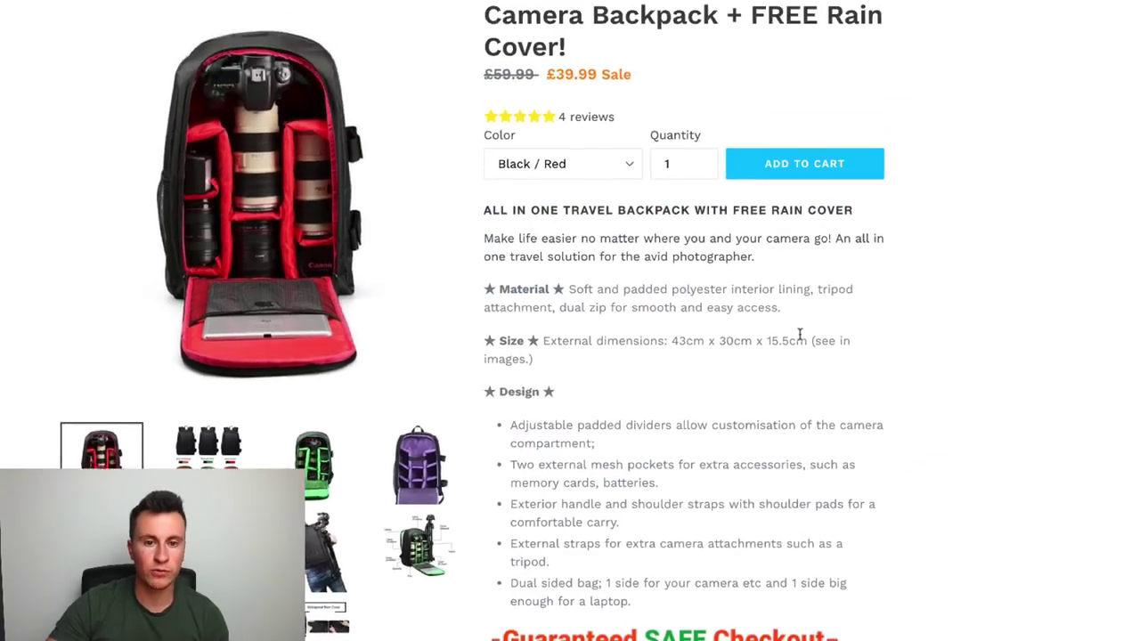
scroll(797, 347, up, 3)
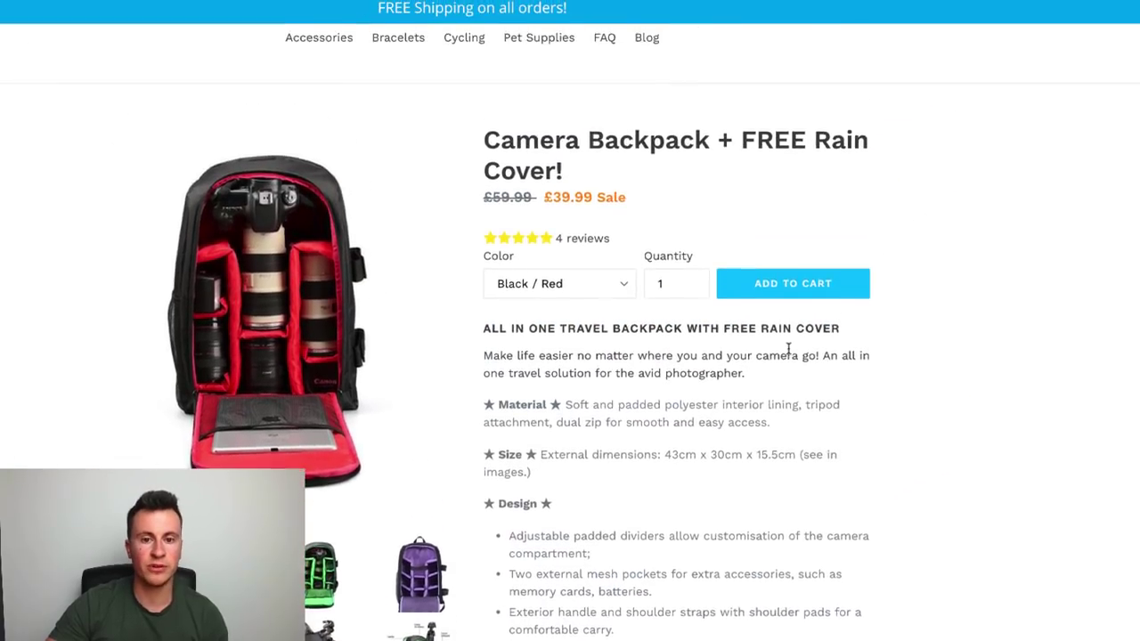
scroll(789, 356, down, 2)
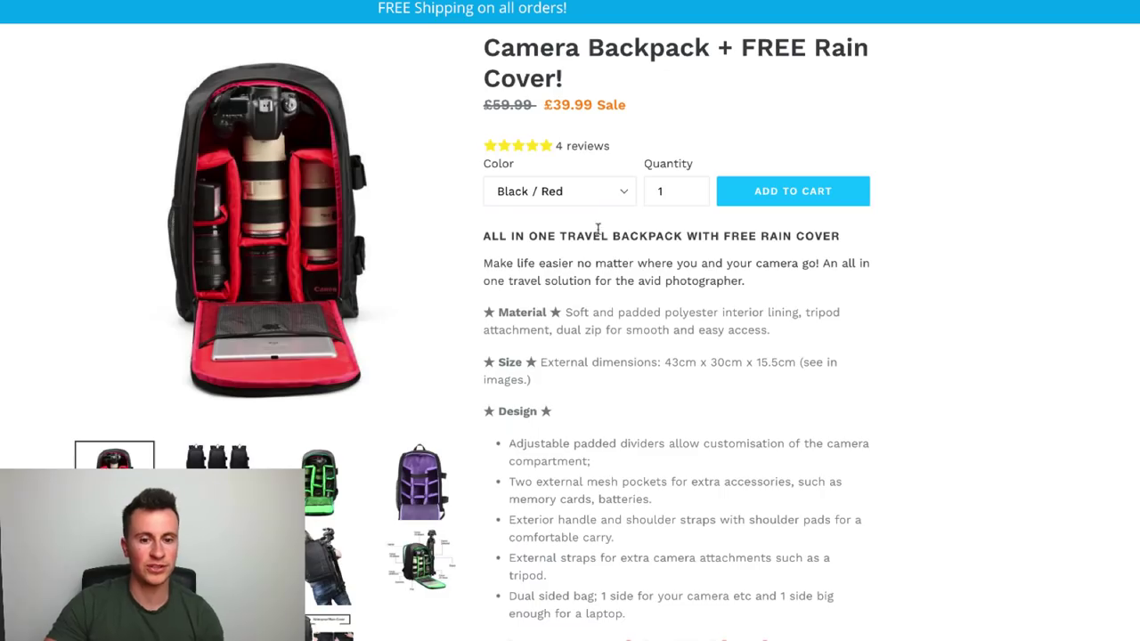
scroll(488, 245, down, 1)
drag(482, 173, 653, 558)
key(ctrl+c)
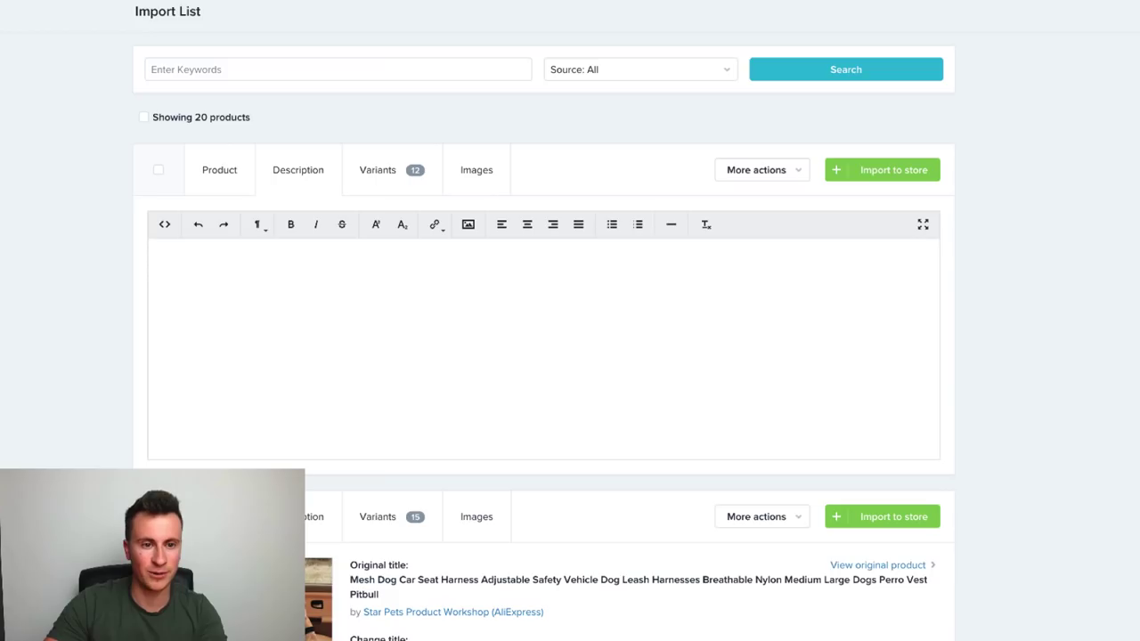
Paste the copied backpack description into the solar charger's empty description in the import list.
click(278, 283)
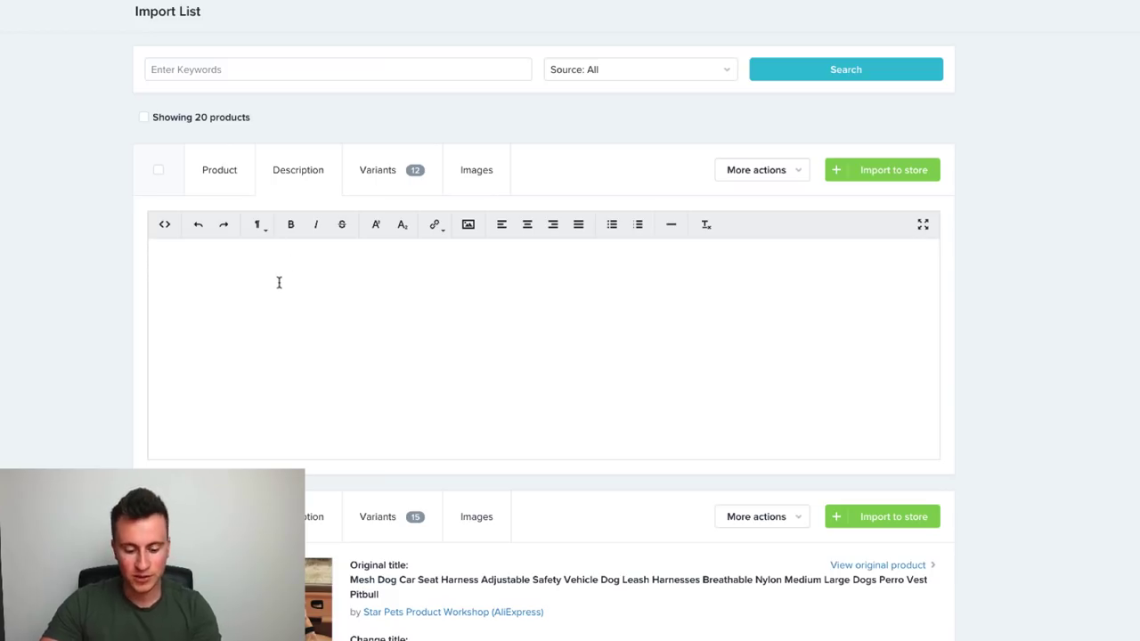
key(ctrl+v)
scroll(324, 291, up, 1)
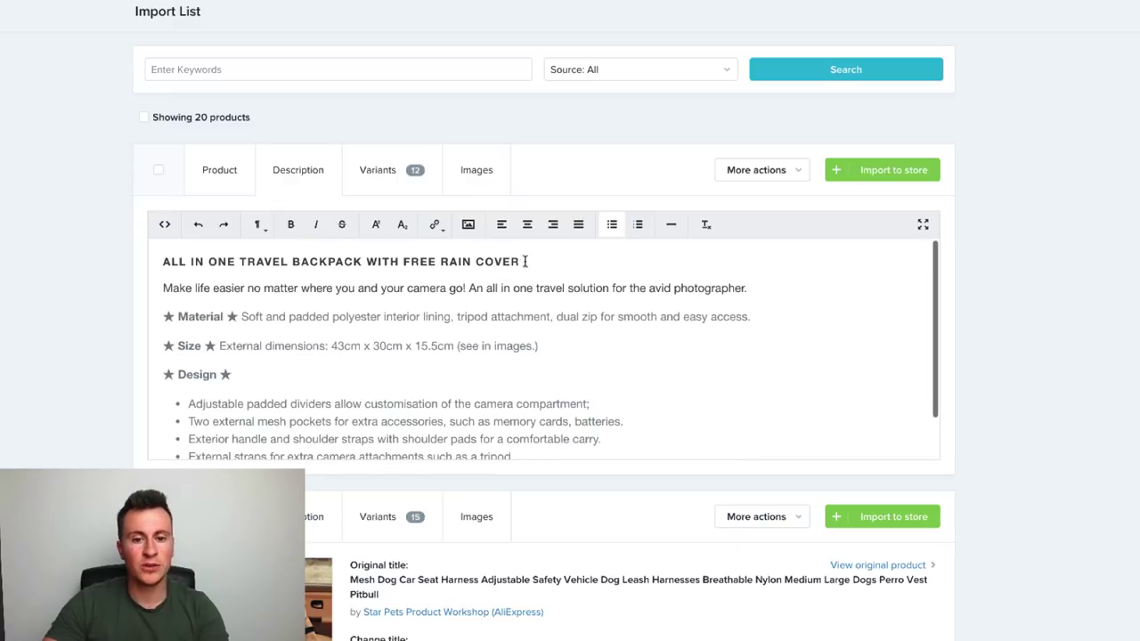
Replace the backpack heading in the description with "HAVE YOU EVER BEEN ON THE GO AND RAN OUT OF PHONE CHARGE?".
drag(526, 260, 163, 252)
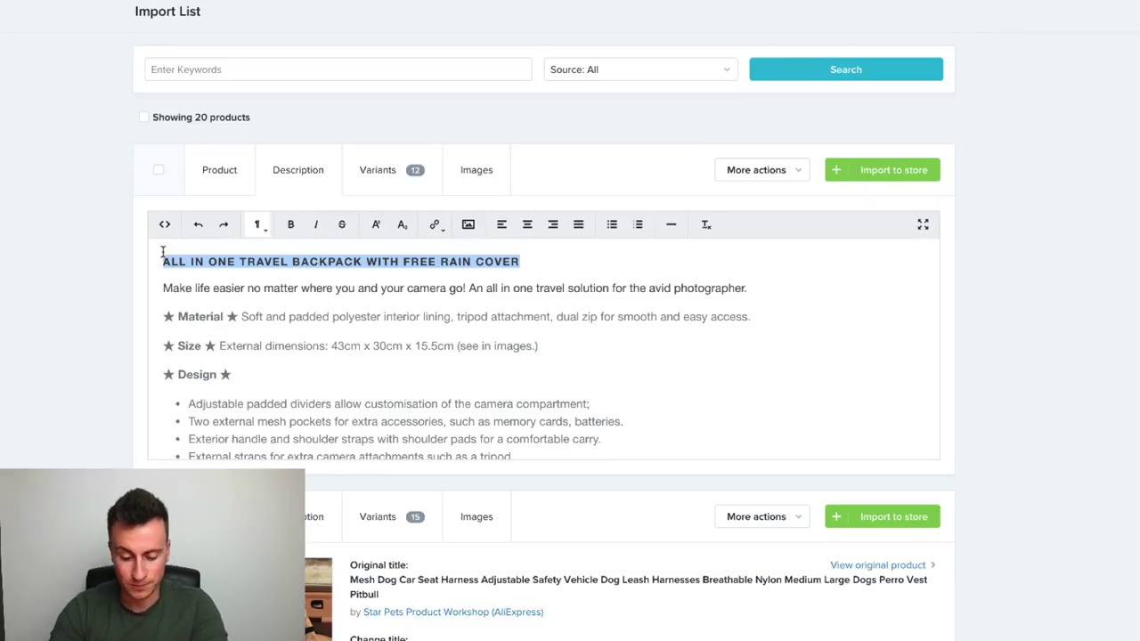
text(HAVE YOU E)
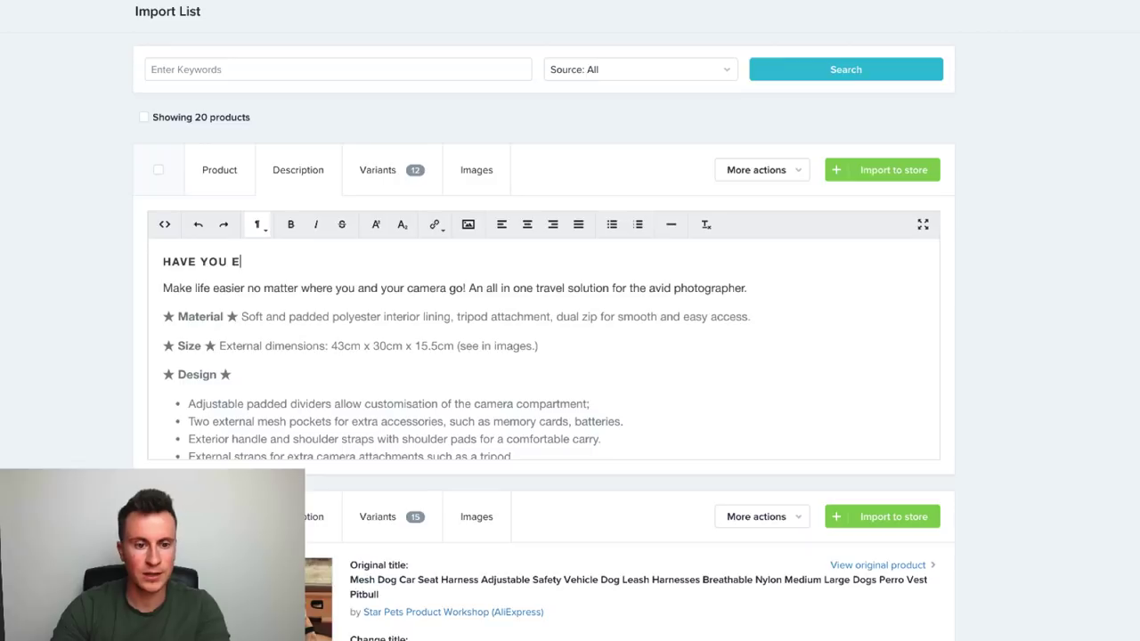
text(VER BEEN)
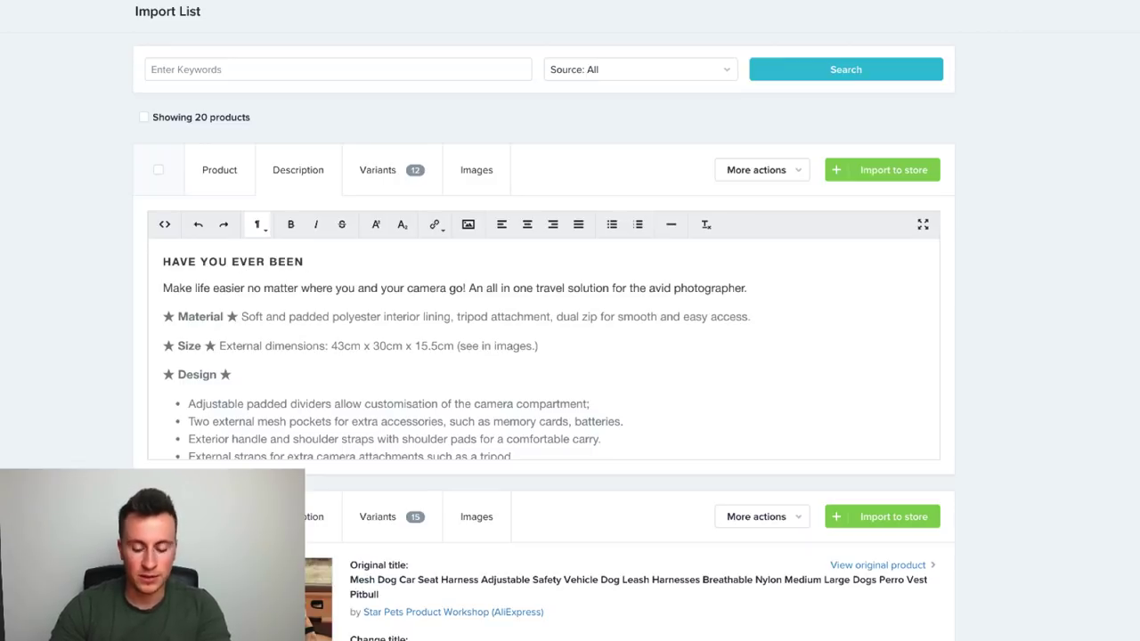
text( ON THE GO )
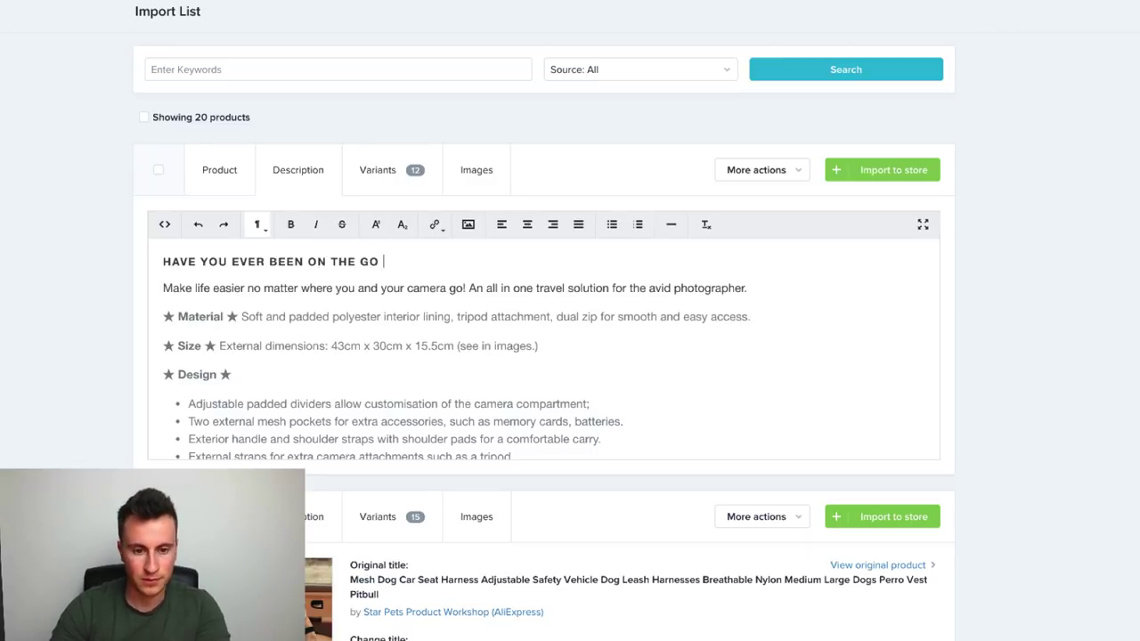
text(AND)
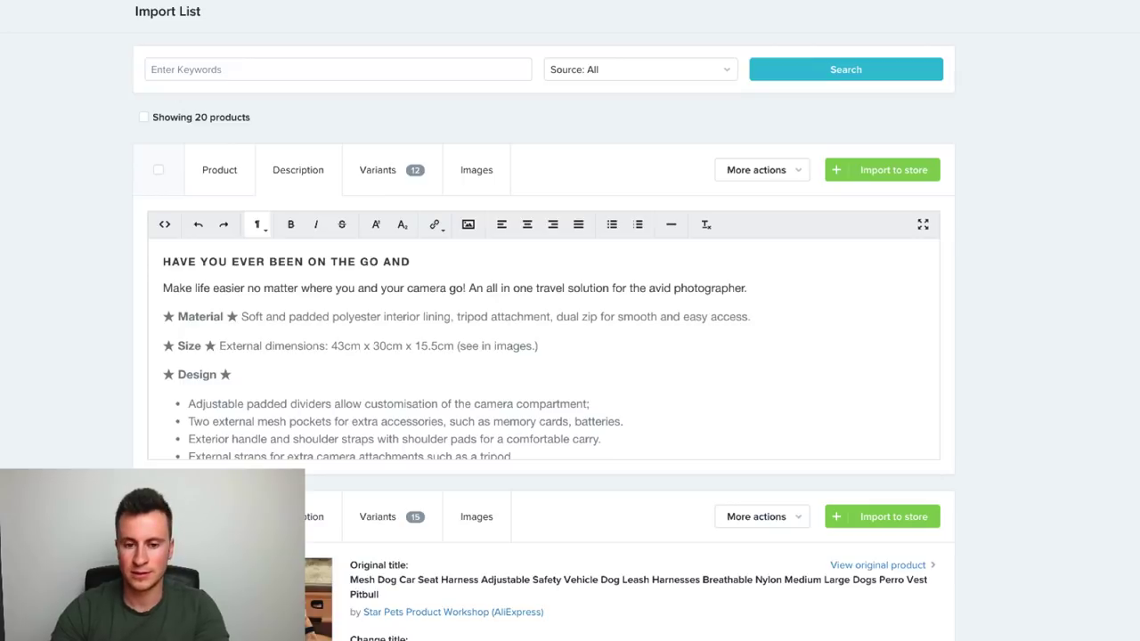
text( RAN )
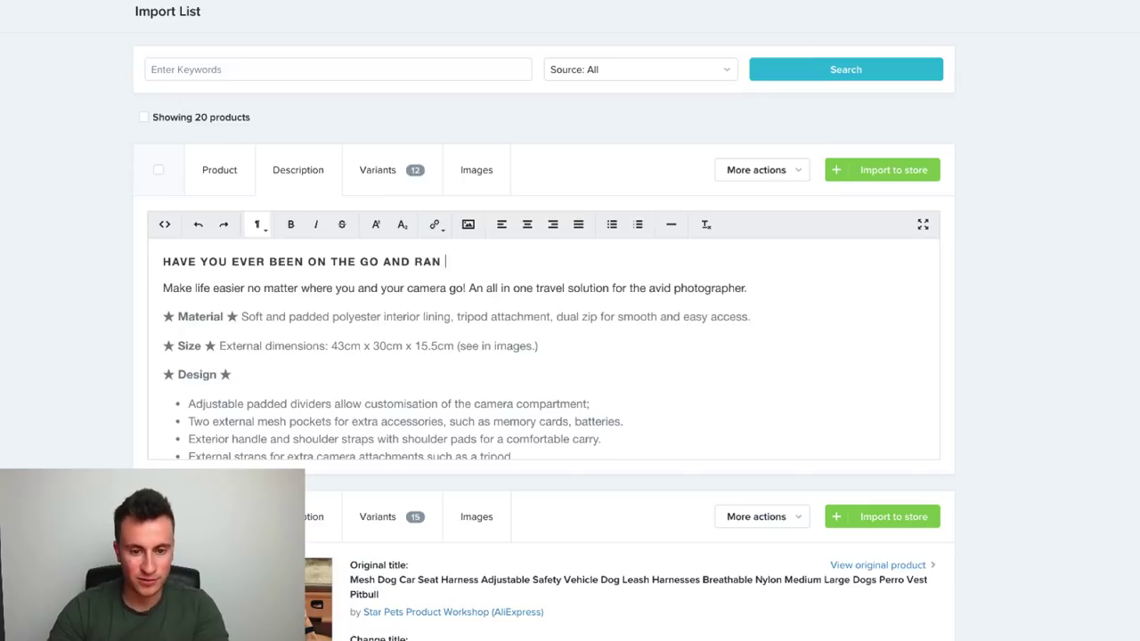
text(OUT OF )
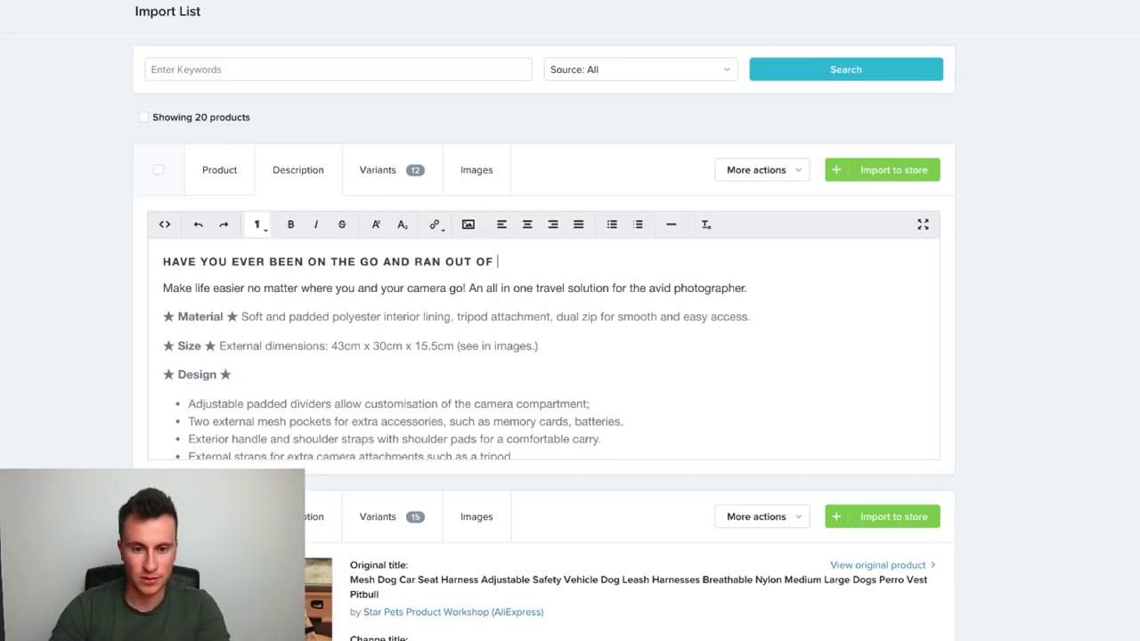
text(PHONE C)
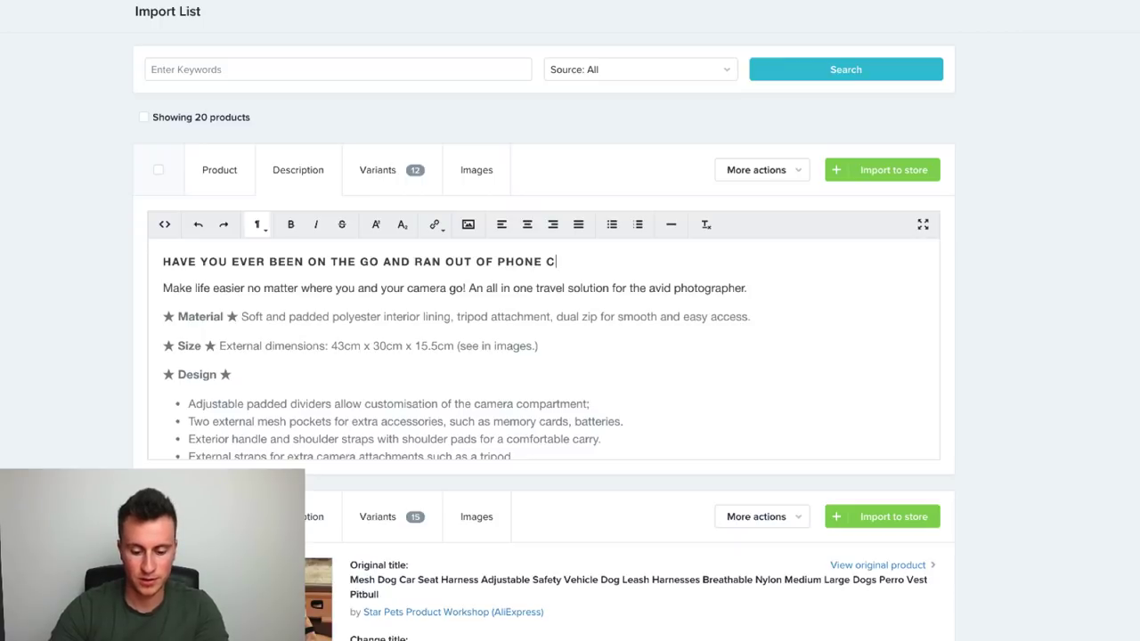
text(HARGE?)
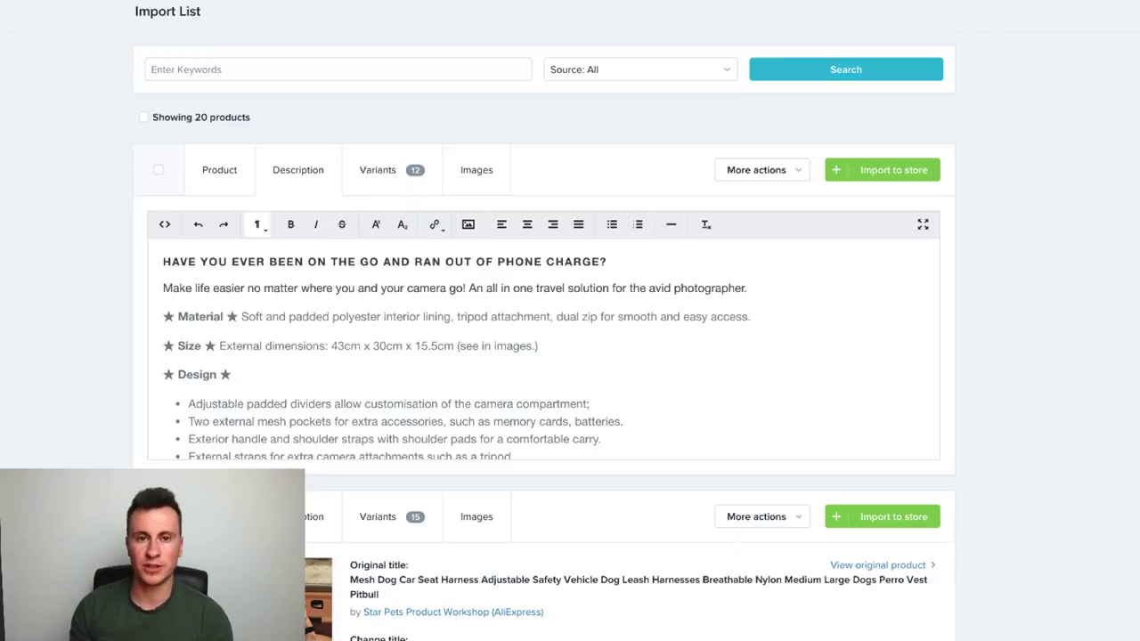
Replace the backpack intro sentence below the heading with "Meet the Travel Wise Sticky Portable Phone Charger ideal for".
click(751, 287)
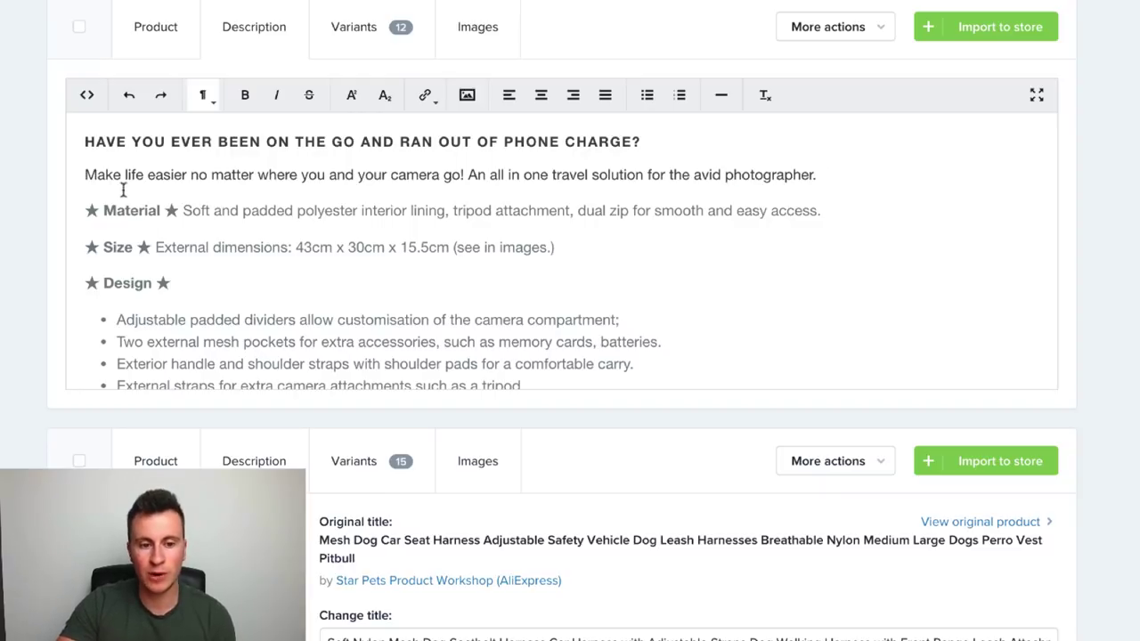
shift+click(83, 175)
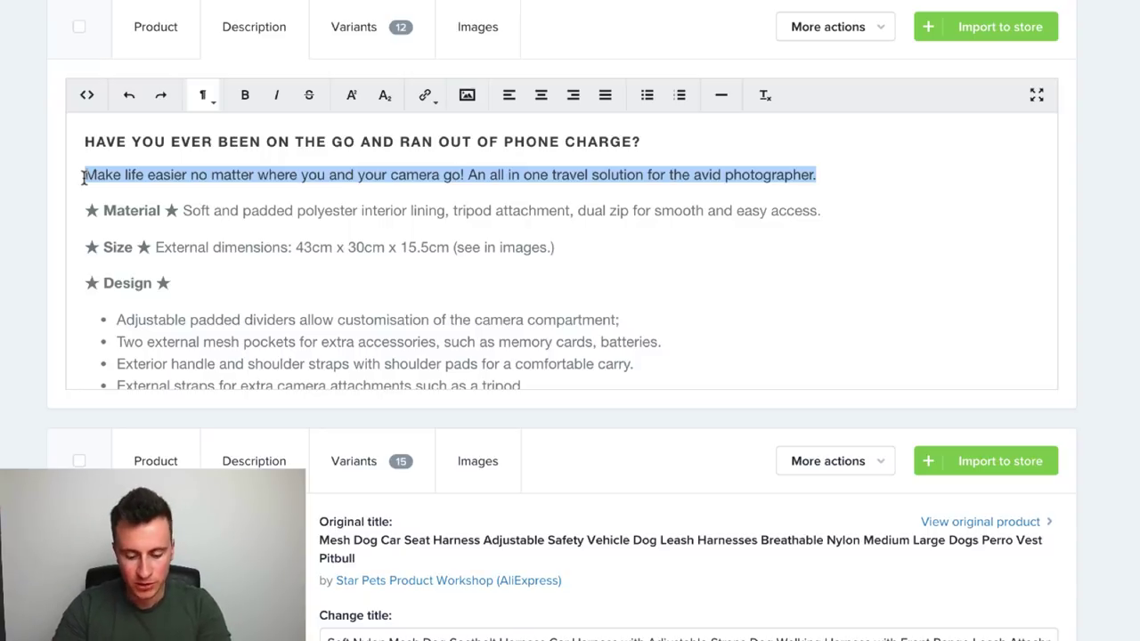
text(MEET)
key(BackSpace)
key(BackSpace)
key(BackSpace)
text(ee)
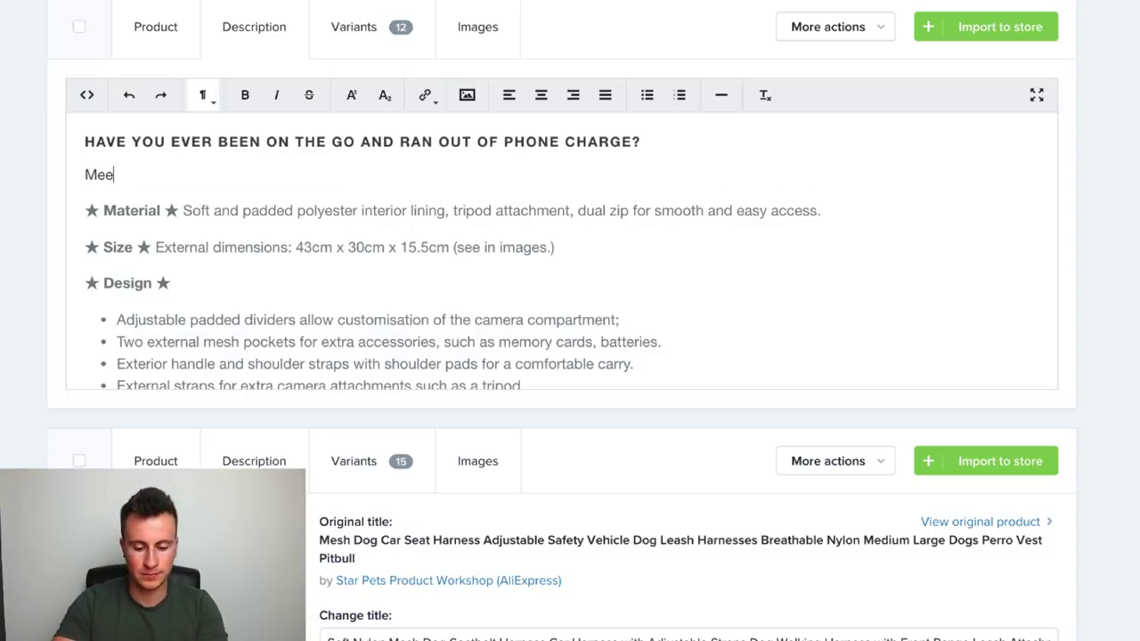
text(t the Travel)
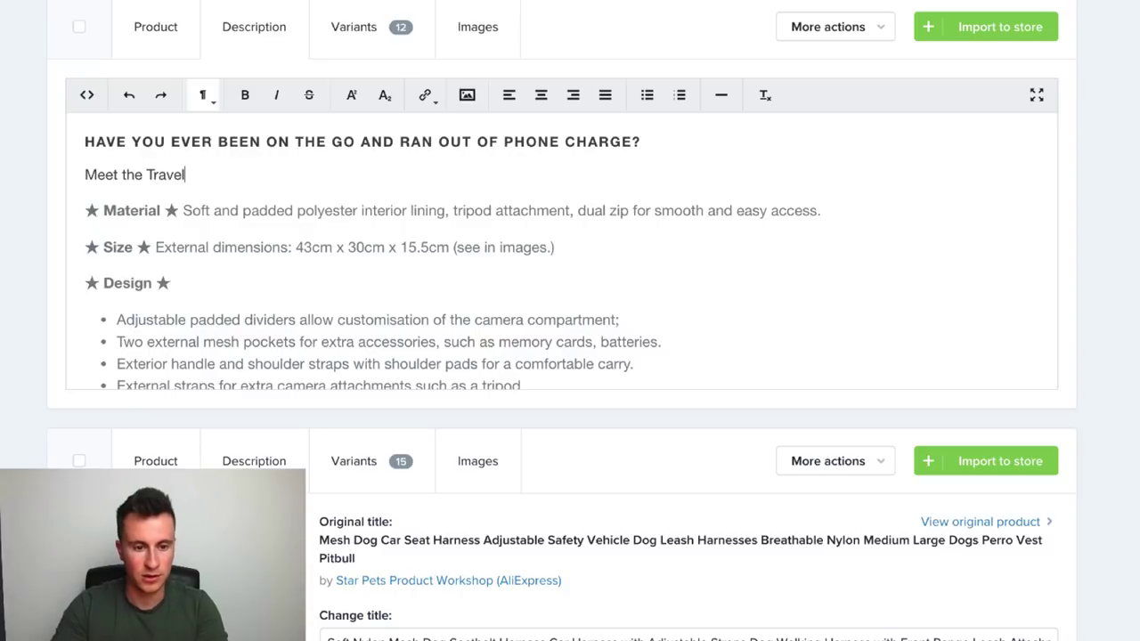
text( Wise)
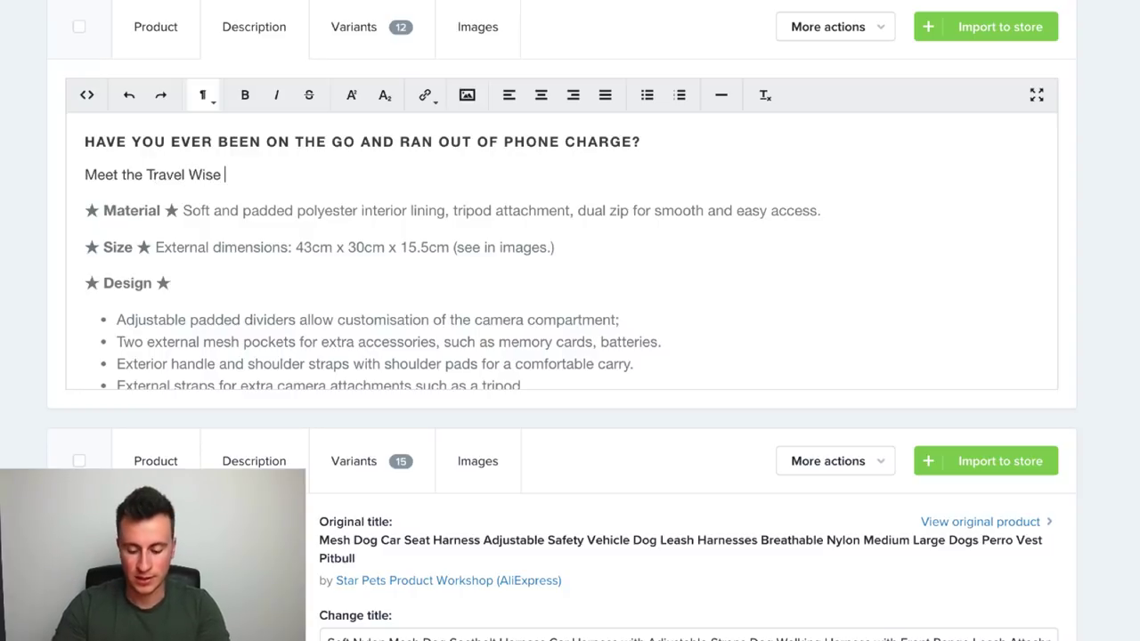
text( Sticky Po)
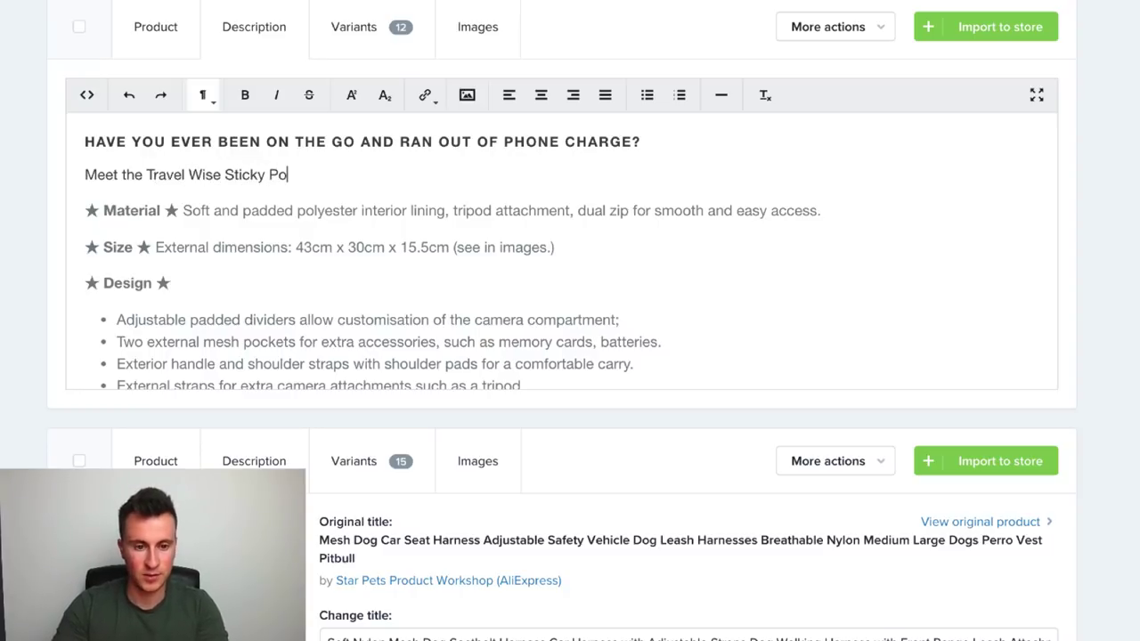
text(rtable Phone c)
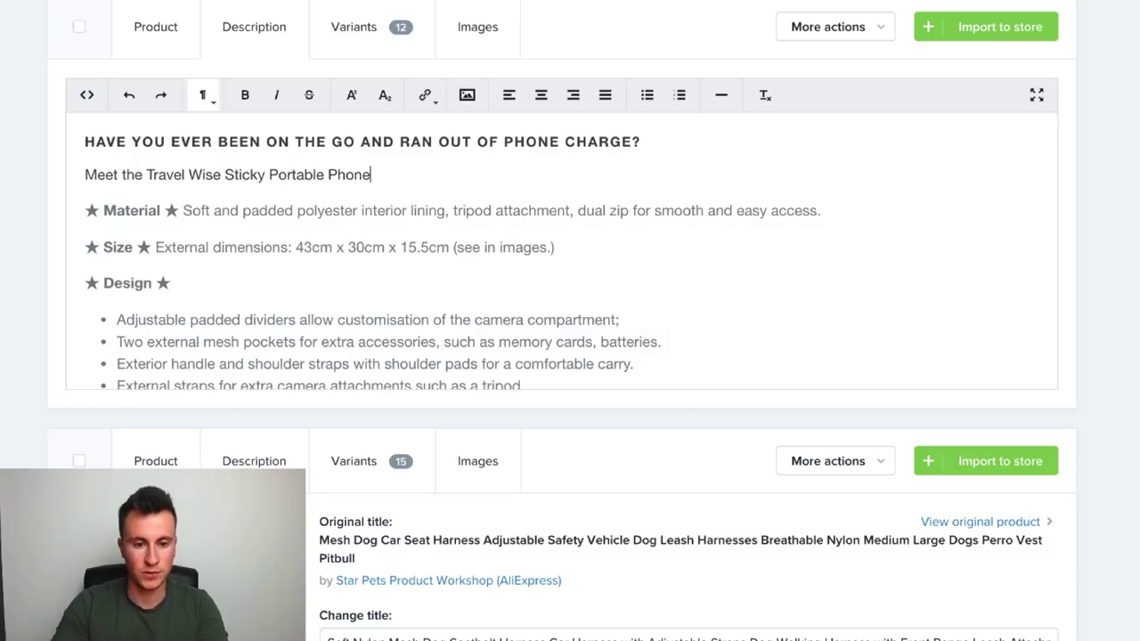
key(BackSpace)
text(Cah)
key(BackSpace)
key(BackSpace)
text(ha)
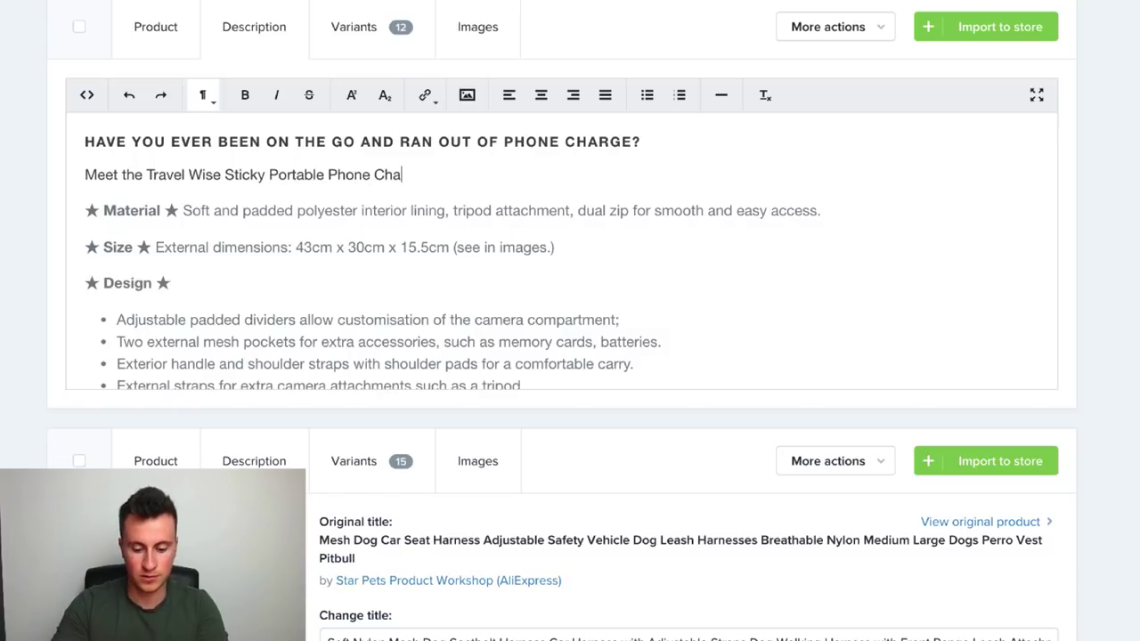
text(rger ideal for)
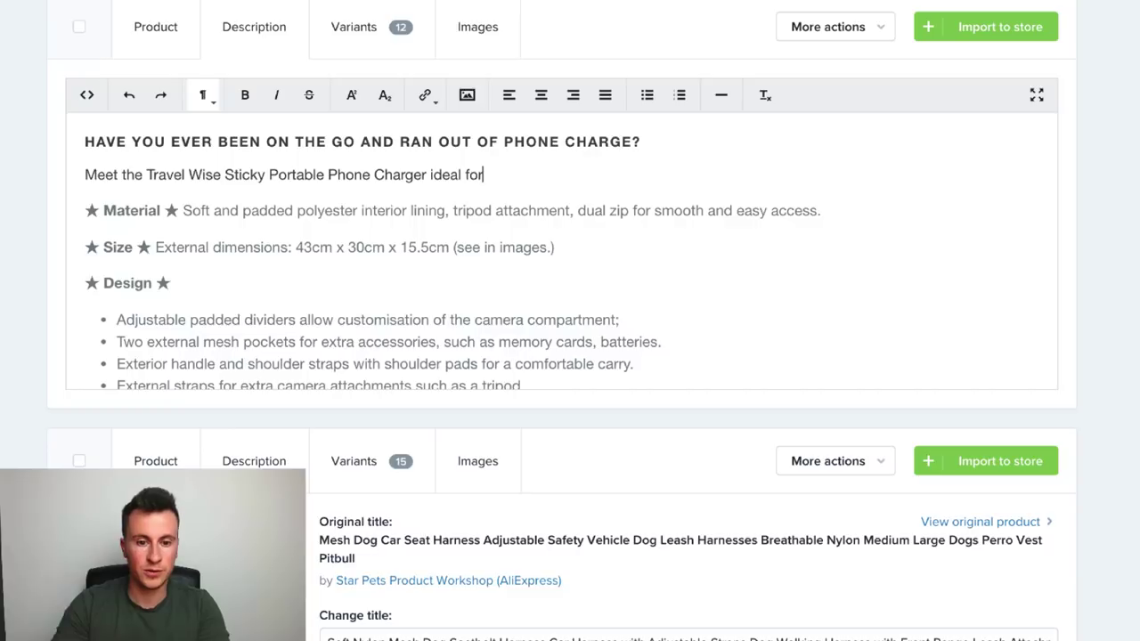
Complete the charger intro sentence with "the avid traveller, commuter and camper.".
text( the av)
key(BackSpace)
text(a)
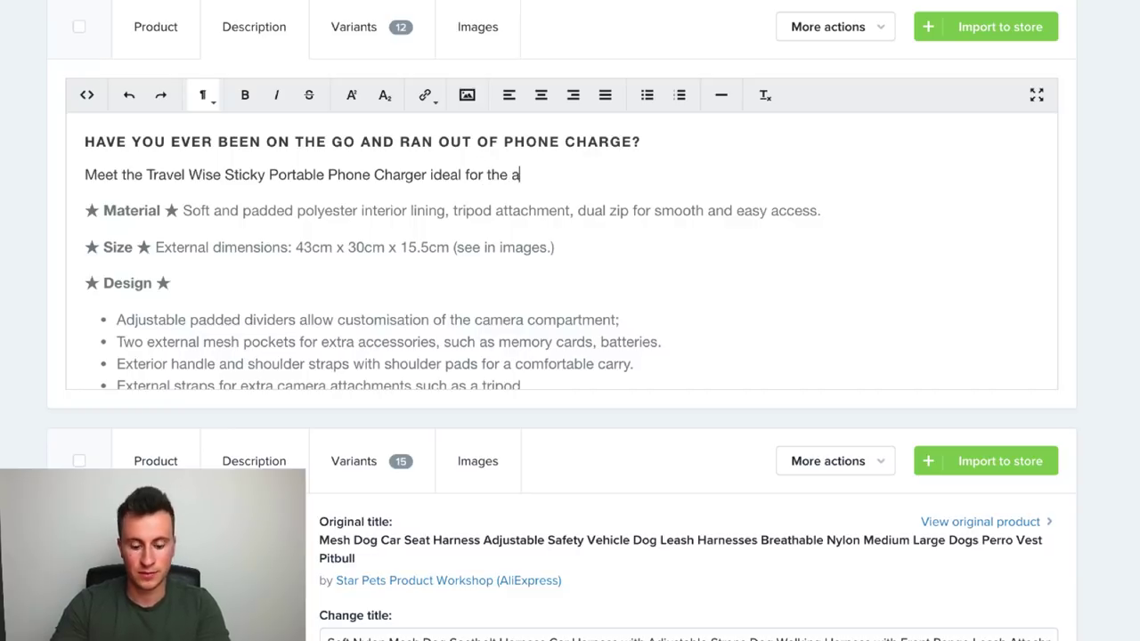
text(vid)
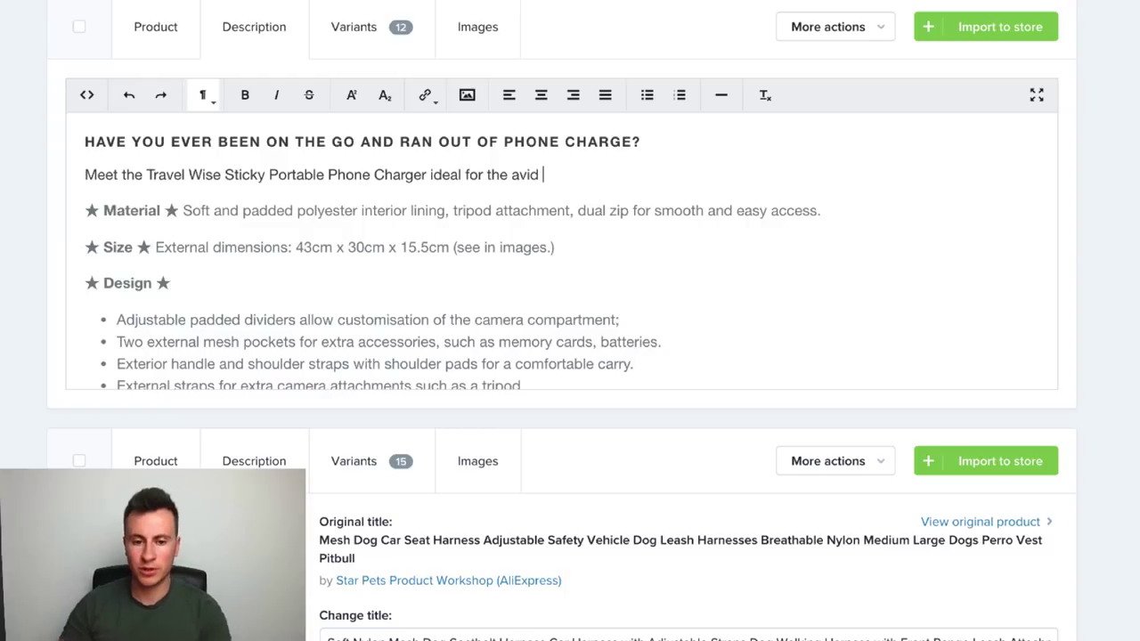
text(t)
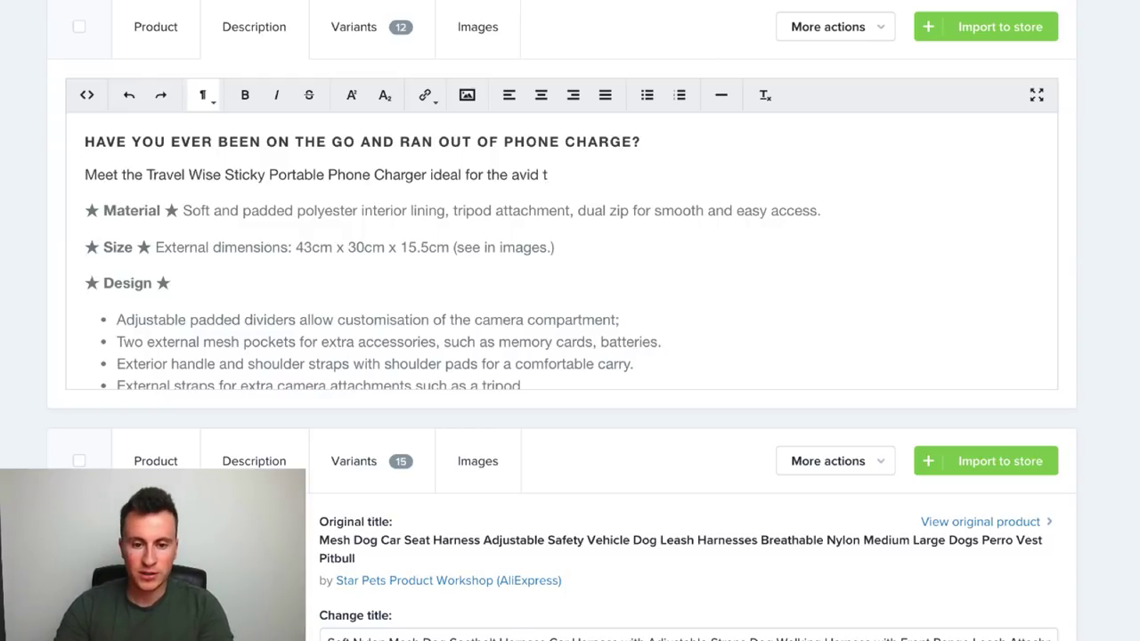
text(raveller.)
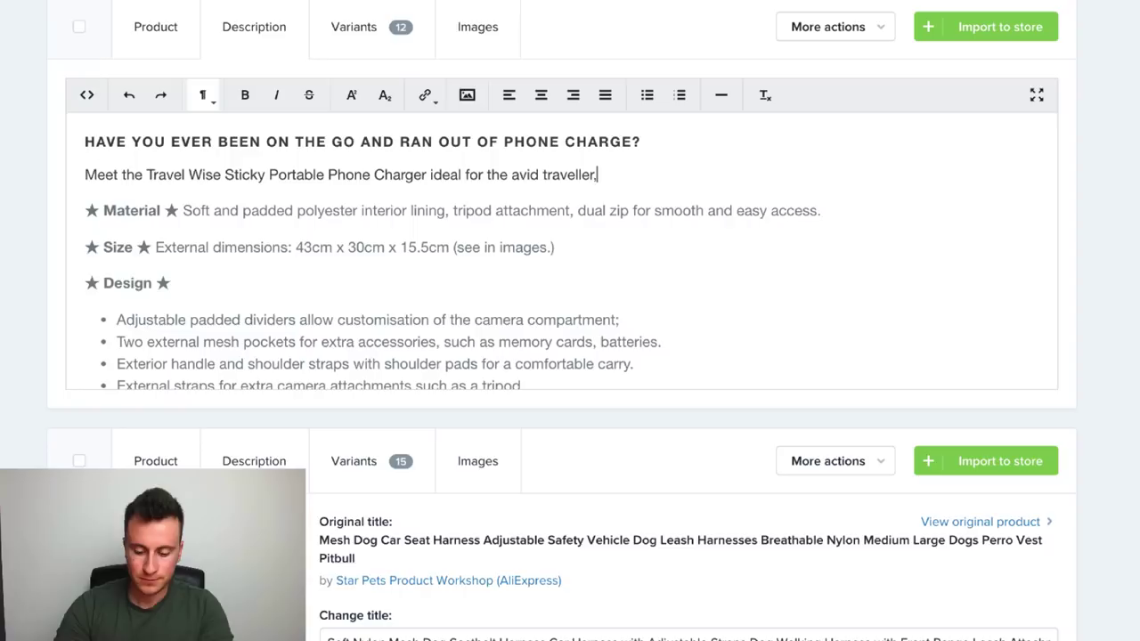
key(BackSpace)
text(, commit)
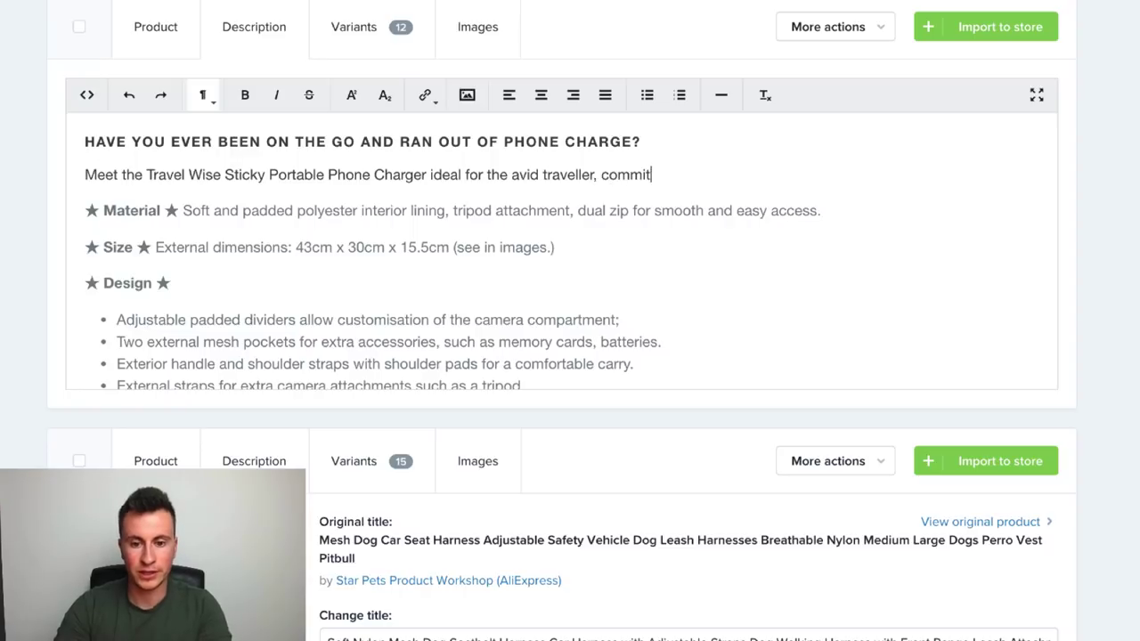
key(BackSpace)
key(BackSpace)
text(uter and camper)
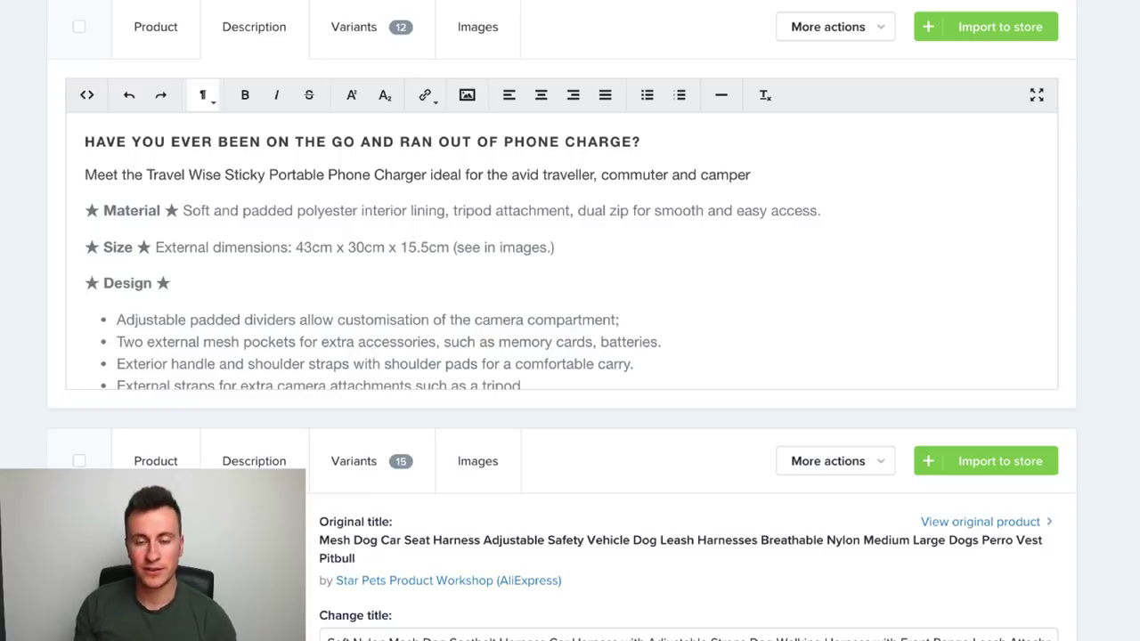
text(.)
Add a new paragraph between the intro sentence and the Material line reading "Would this make your life easier?".
key(Return)
key(Return)
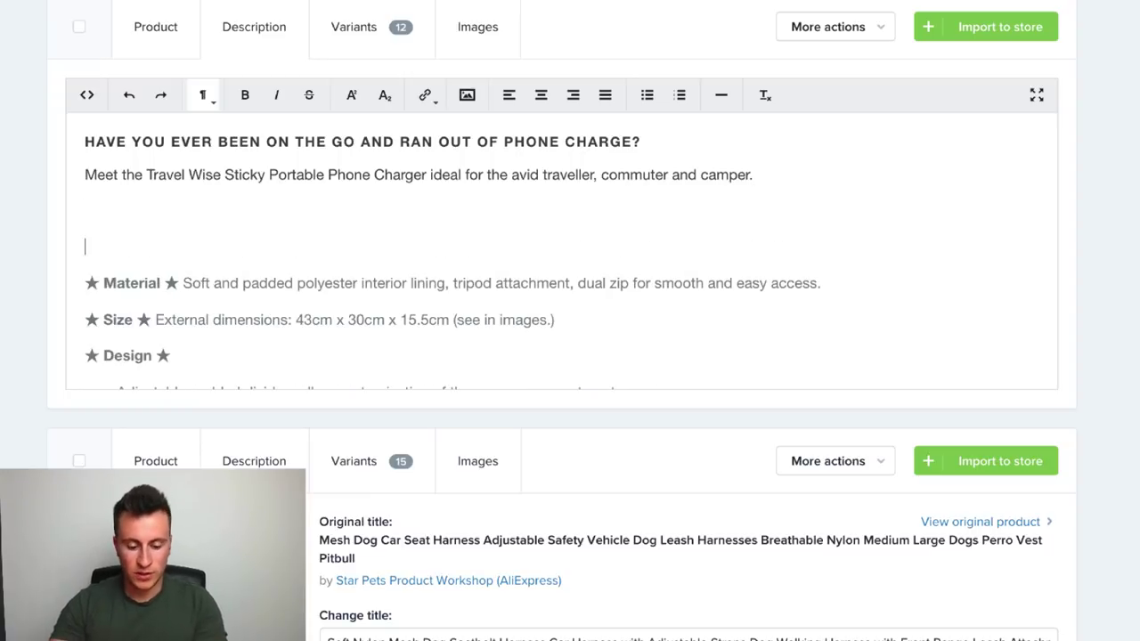
key(BackSpace)
text(Would )
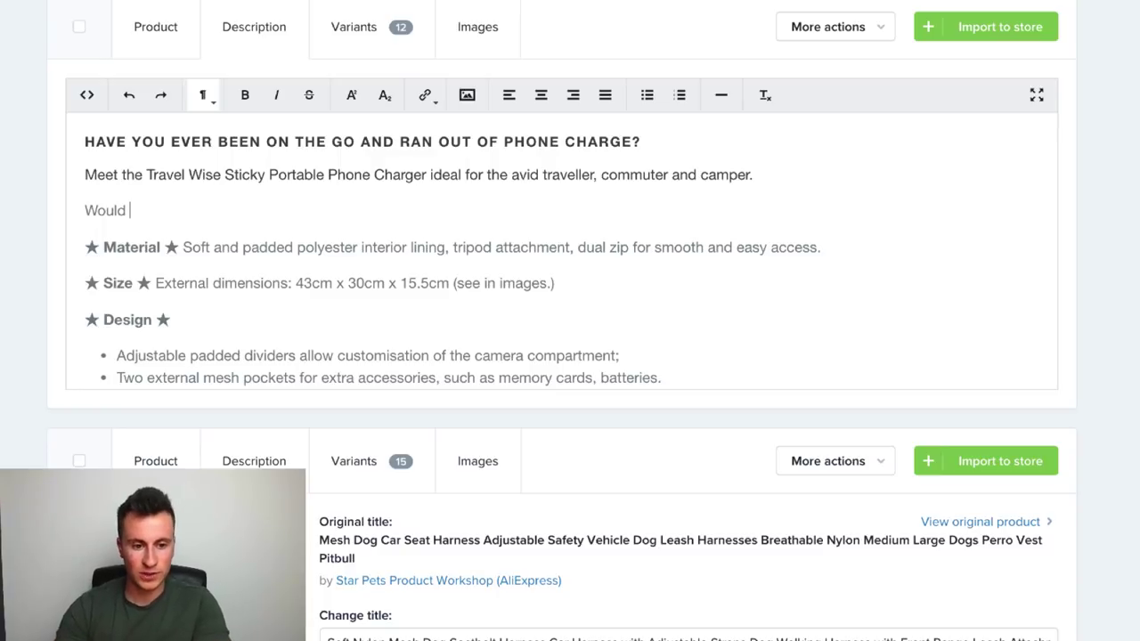
text(th)
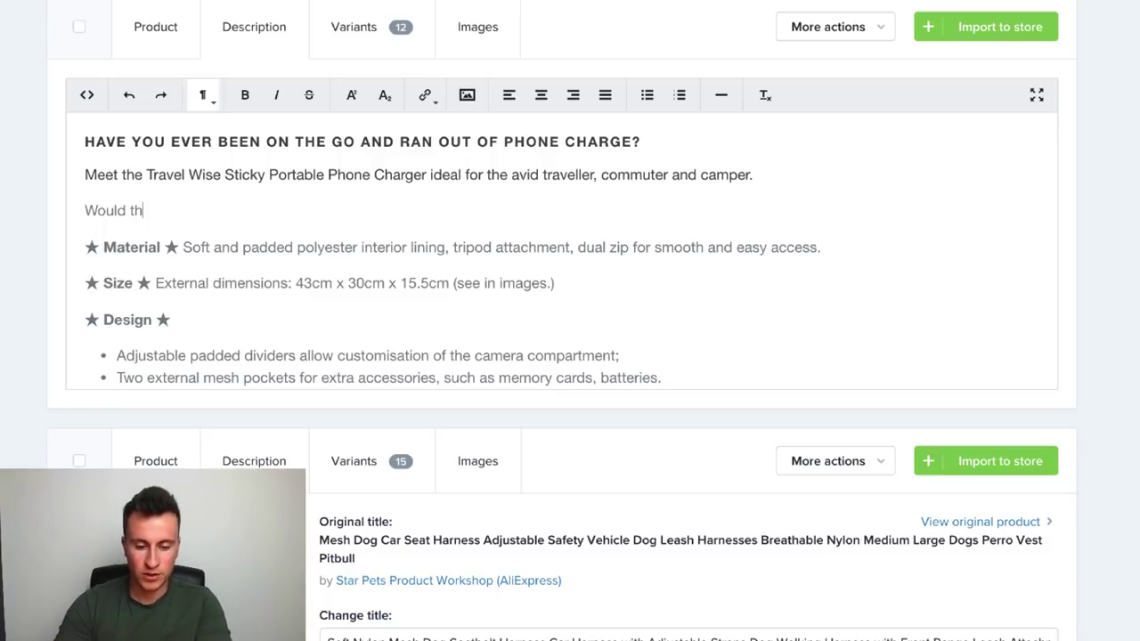
text(is kj)
key(BackSpace)
key(BackSpace)
text(make )
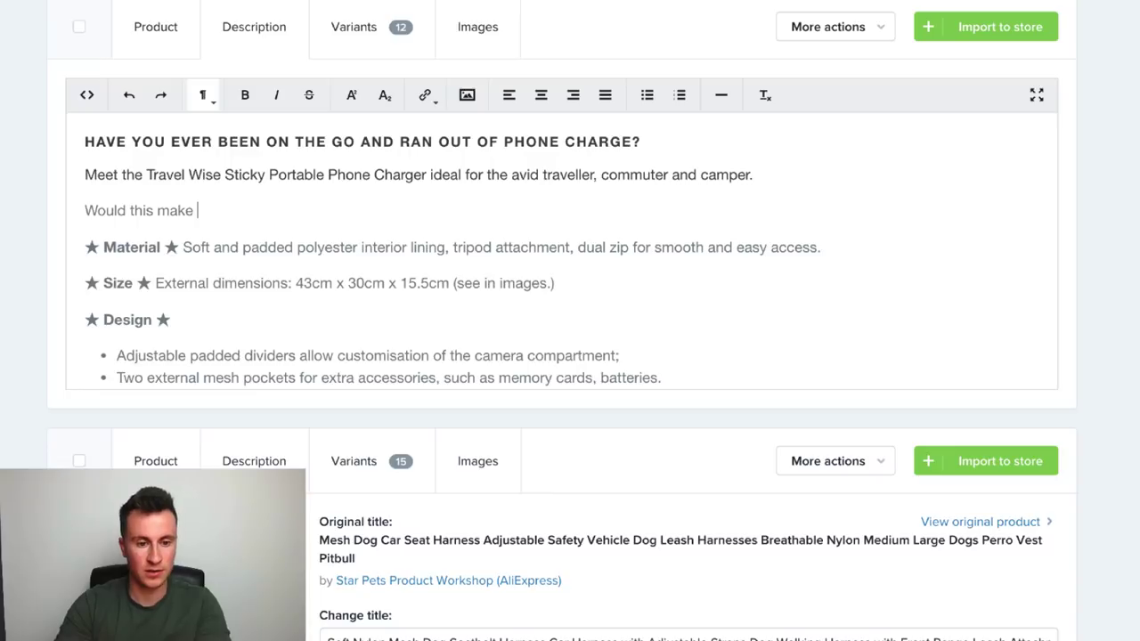
text(your life eas)
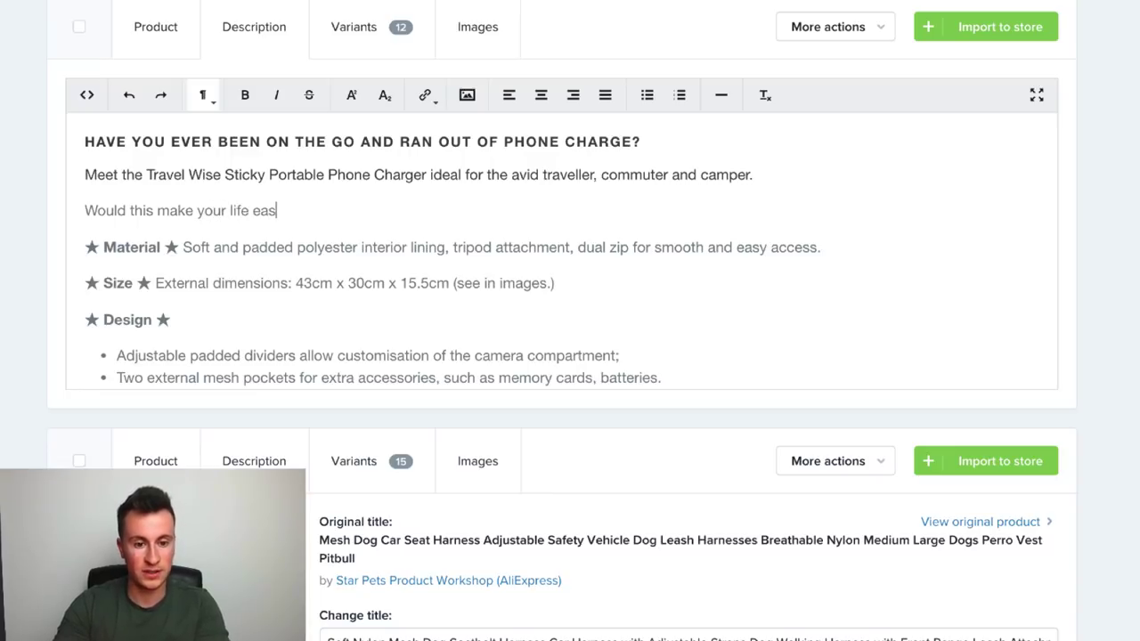
text(ier?)
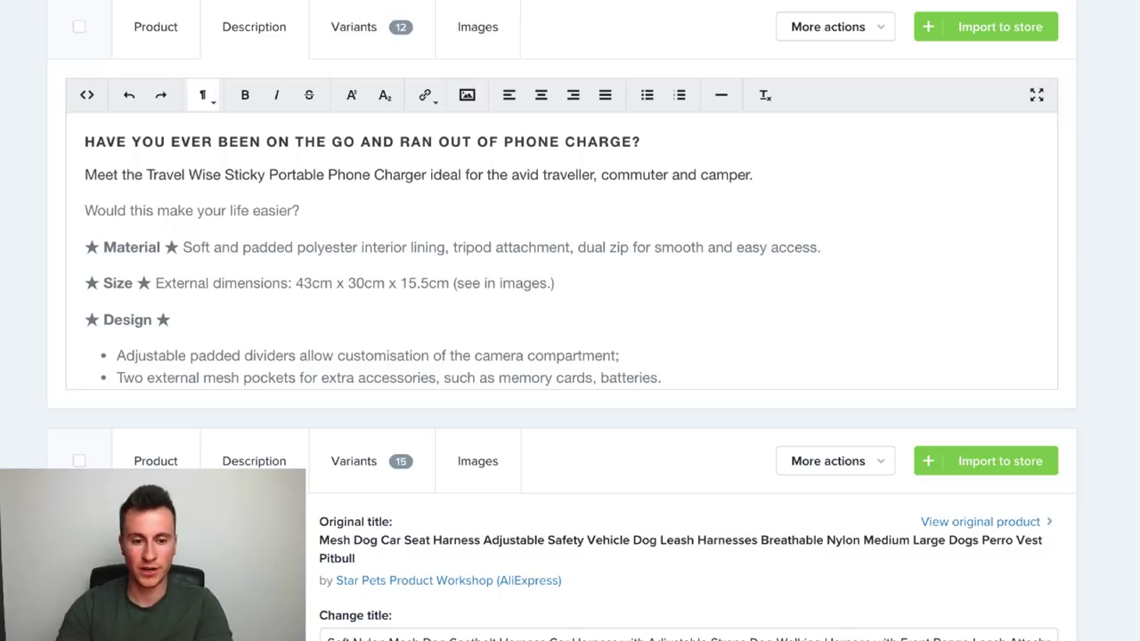
Extend the "Would this make your life easier?" paragraph with "If so, check out the awesome features and benefits below!".
text(so chec)
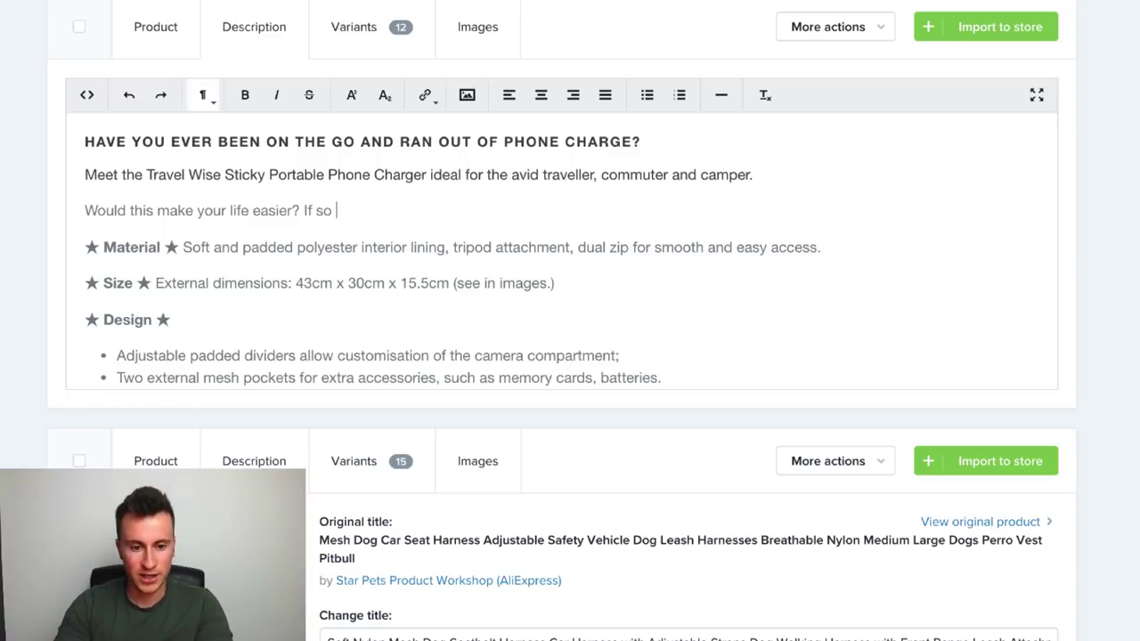
key(BackSpace)
key(BackSpace)
key(BackSpace)
key(BackSpace)
text(, check out the)
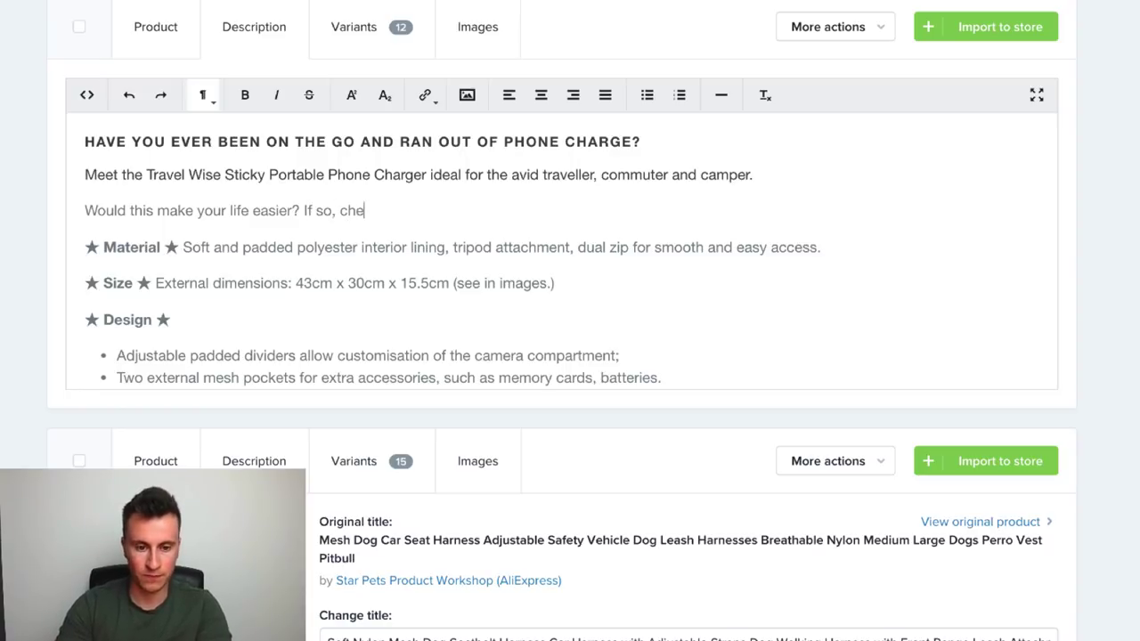
key(BackSpace)
key(BackSpace)
text(he awesome f)
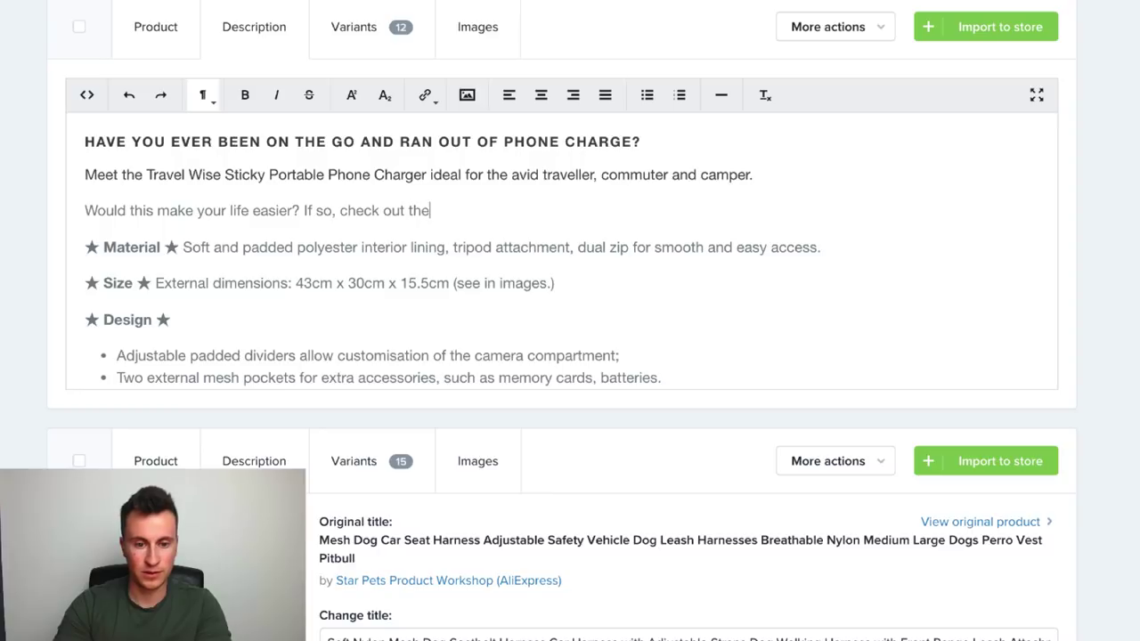
text(eature)
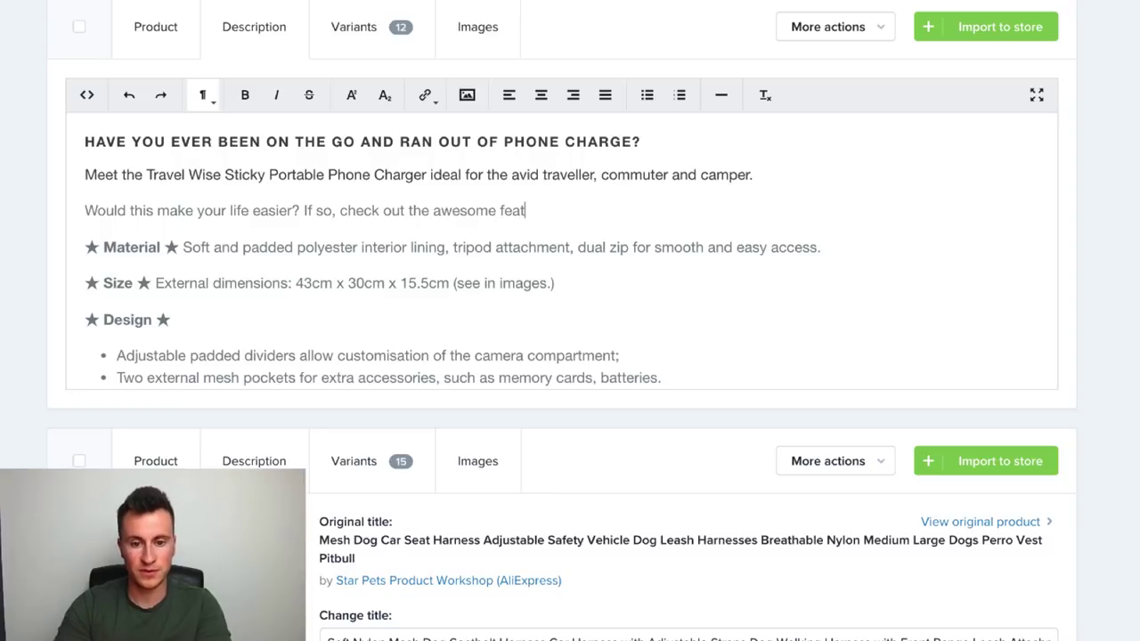
key(BackSpace)
key(BackSpace)
text(re a)
key(BackSpace)
key(BackSpace)
text(s and ben)
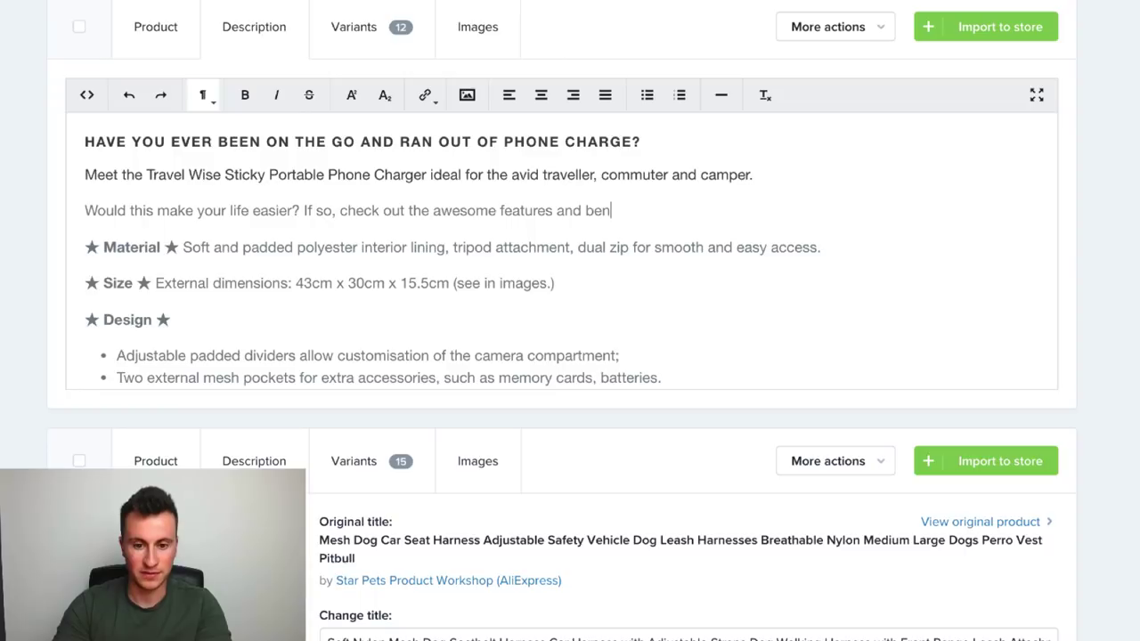
key(BackSpace)
text(ee)
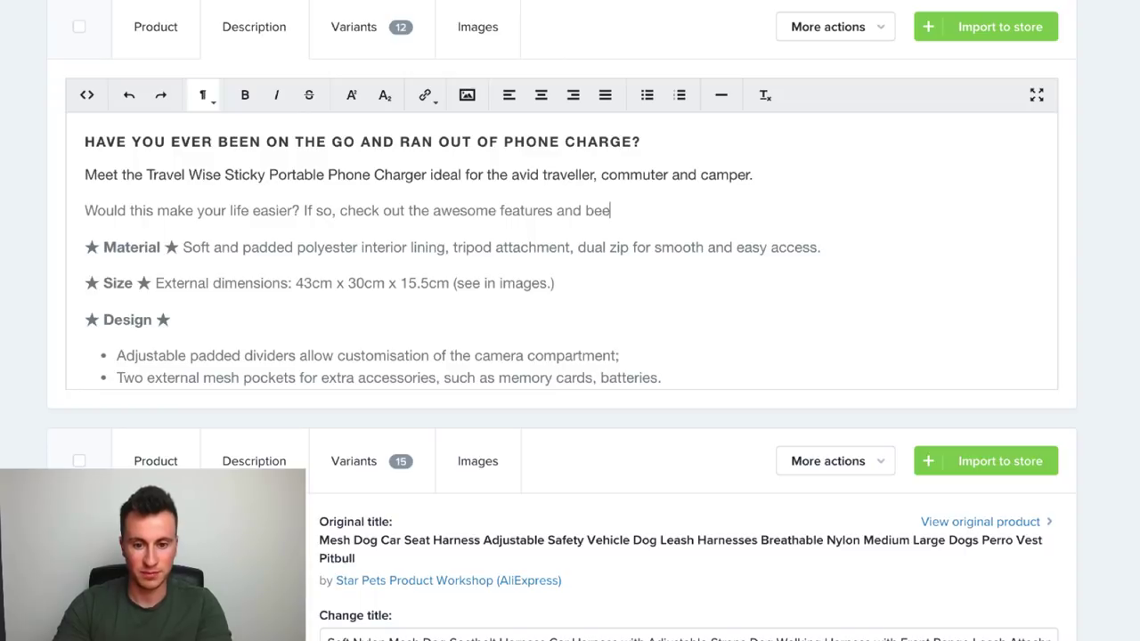
key(BackSpace)
text(nefits)
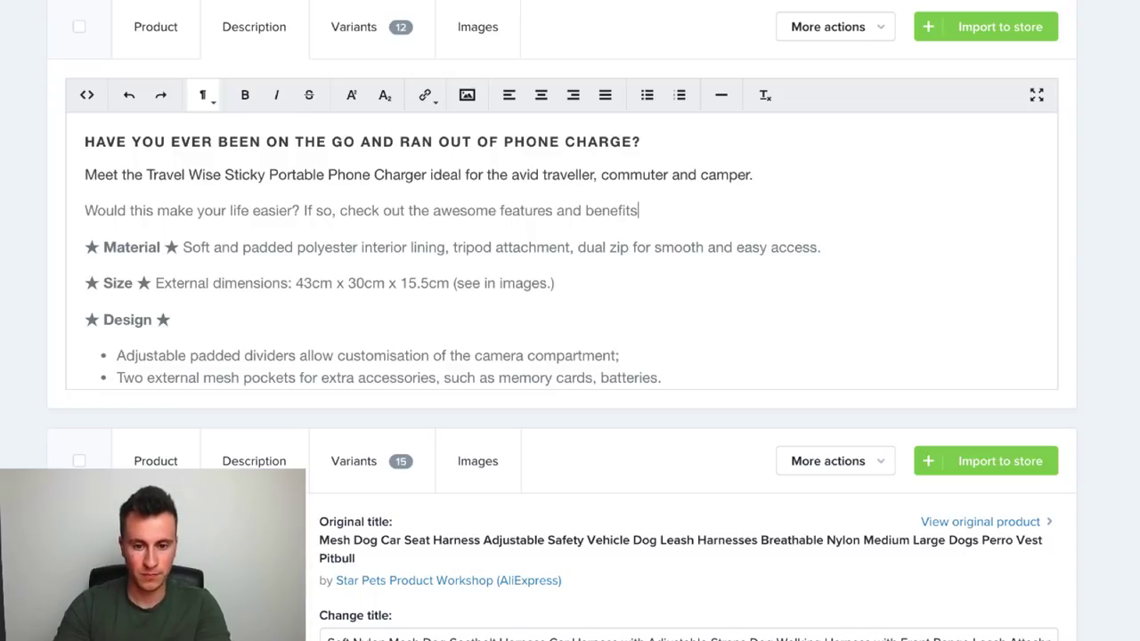
text( below!)
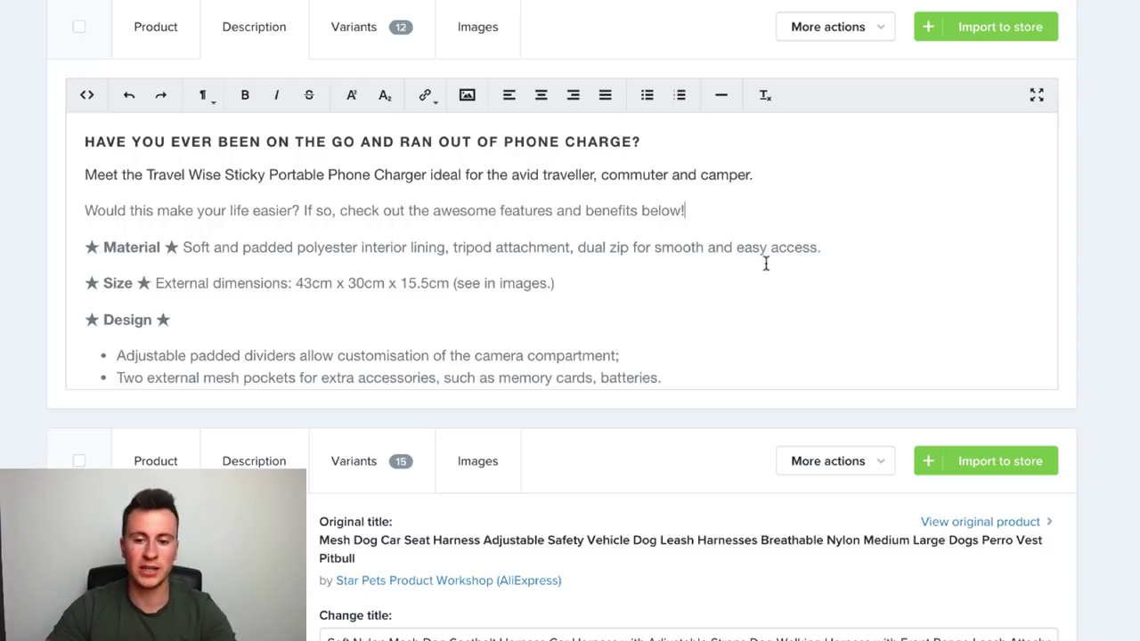
Delete the Material line and its empty paragraph from the description.
drag(821, 247, 89, 254)
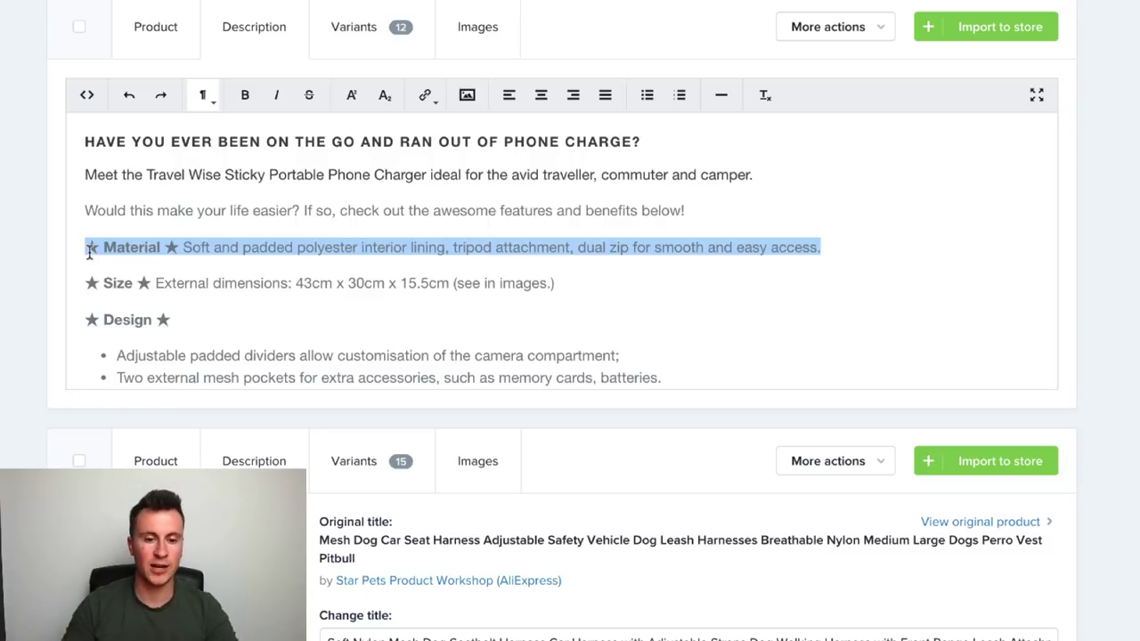
key(BackSpace)
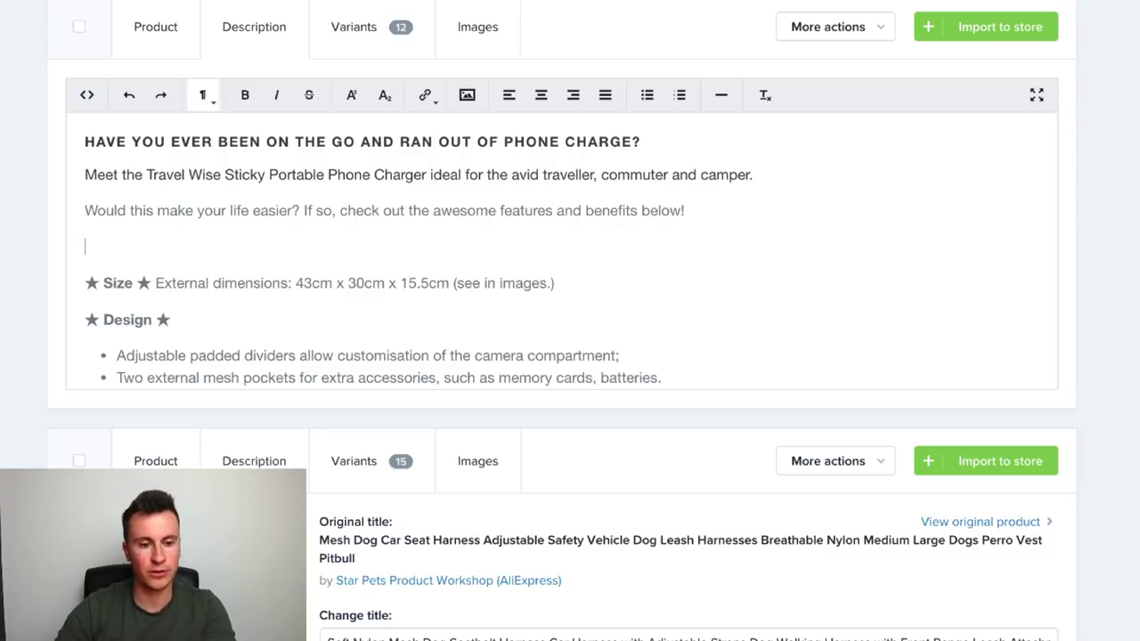
key(BackSpace)
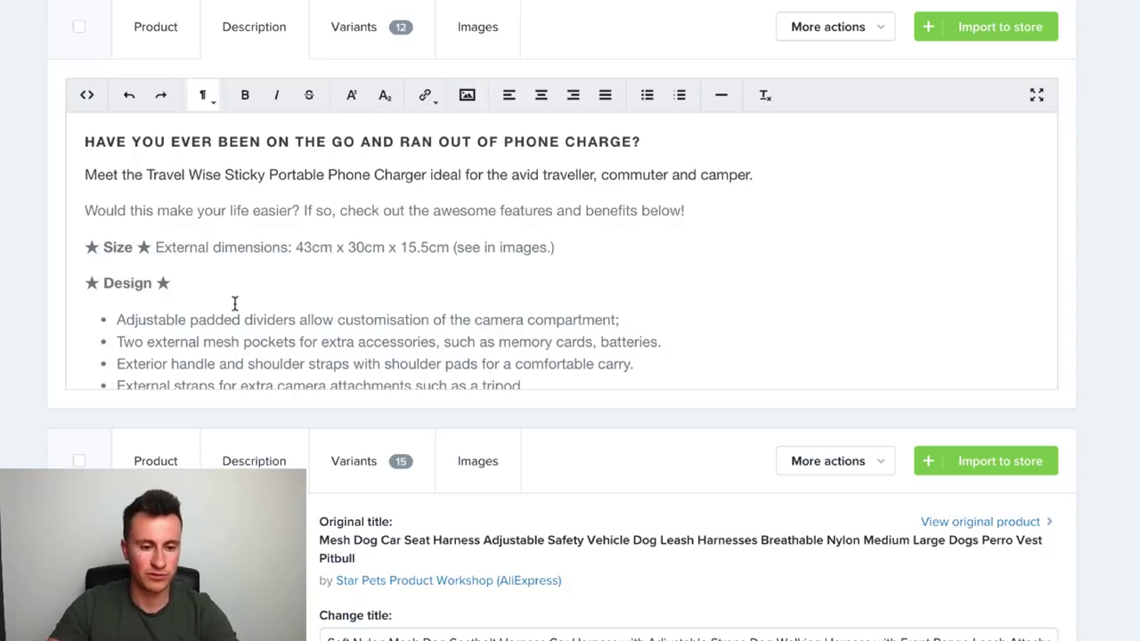
Move the Size line from above the Design heading to its own paragraph below the Design bullet list.
scroll(235, 304, down, 1)
drag(176, 224, 152, 223)
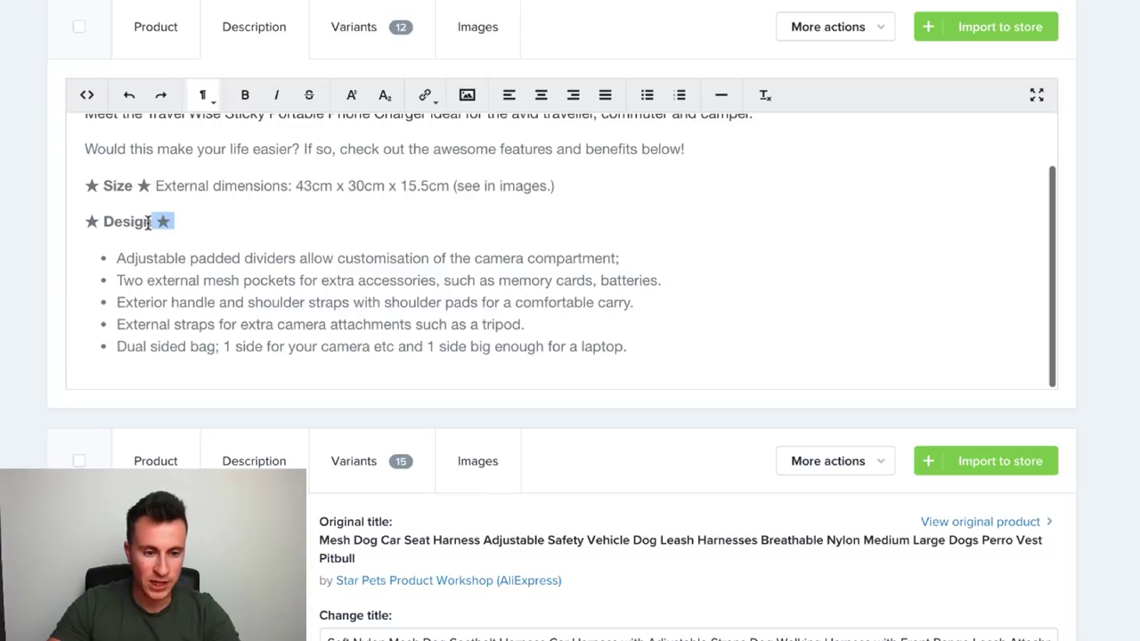
drag(86, 185, 565, 196)
key(ctrl+c)
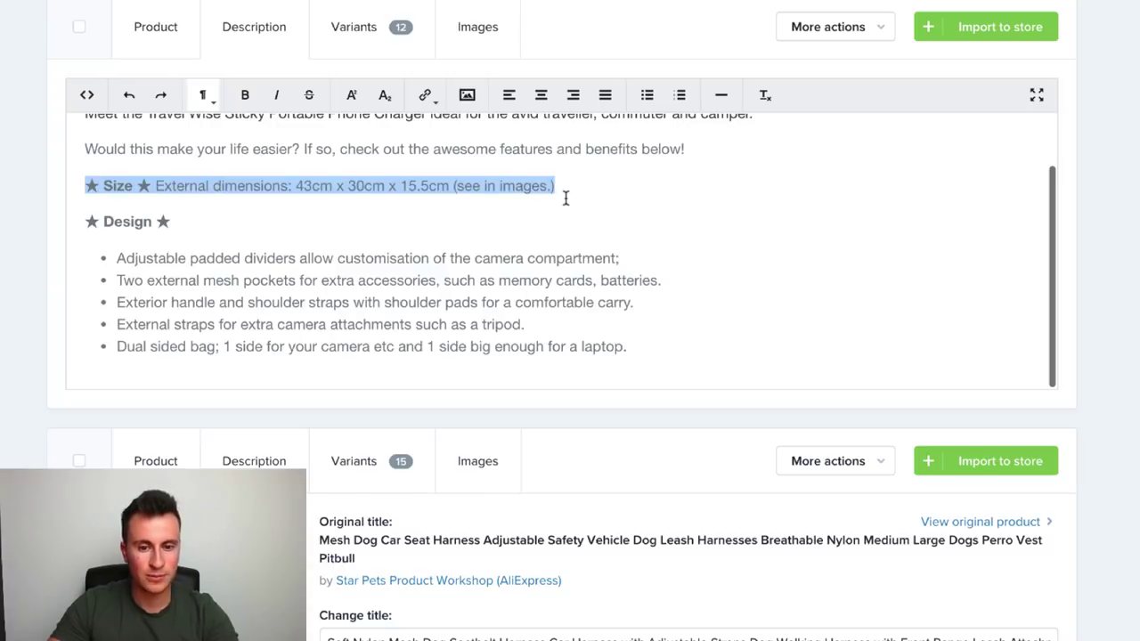
key(BackSpace)
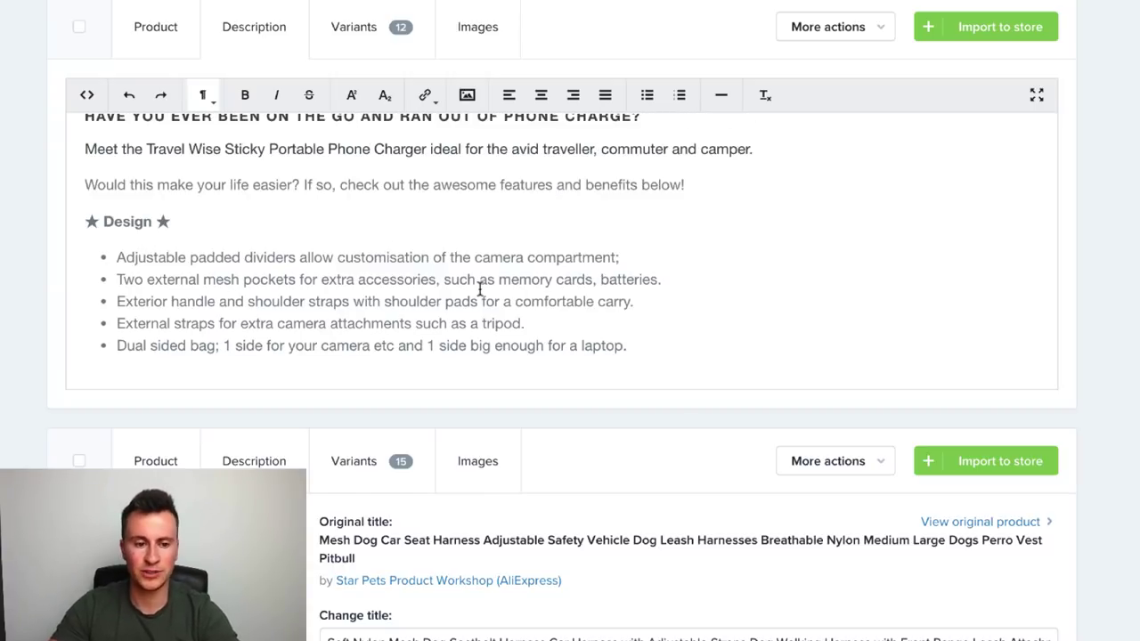
click(683, 350)
key(Return)
key(Return)
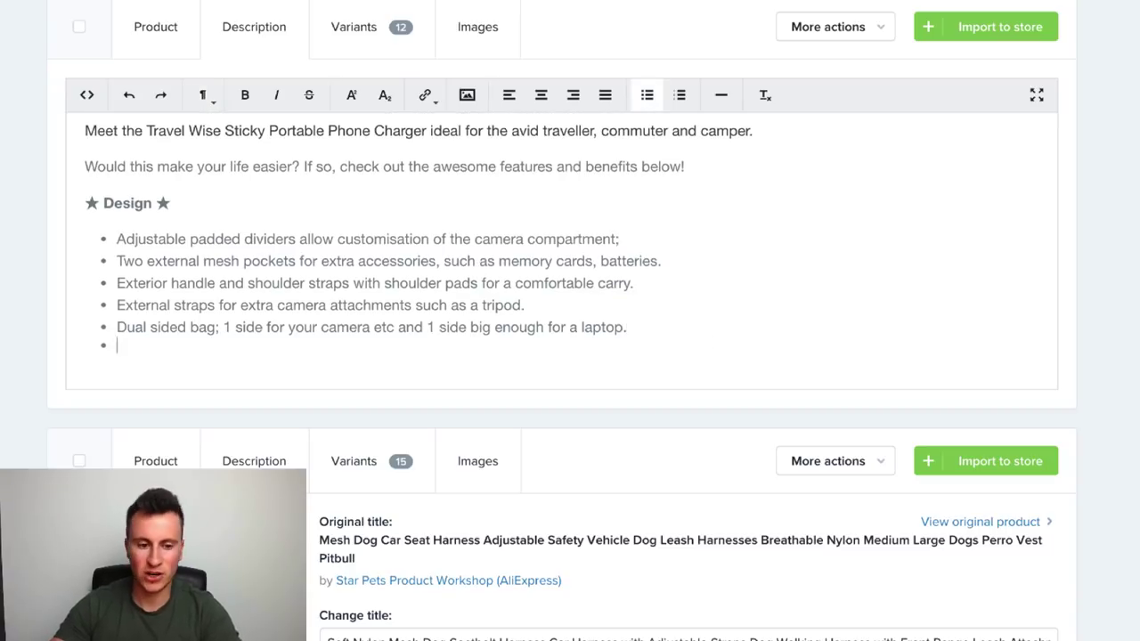
key(ctrl+v)
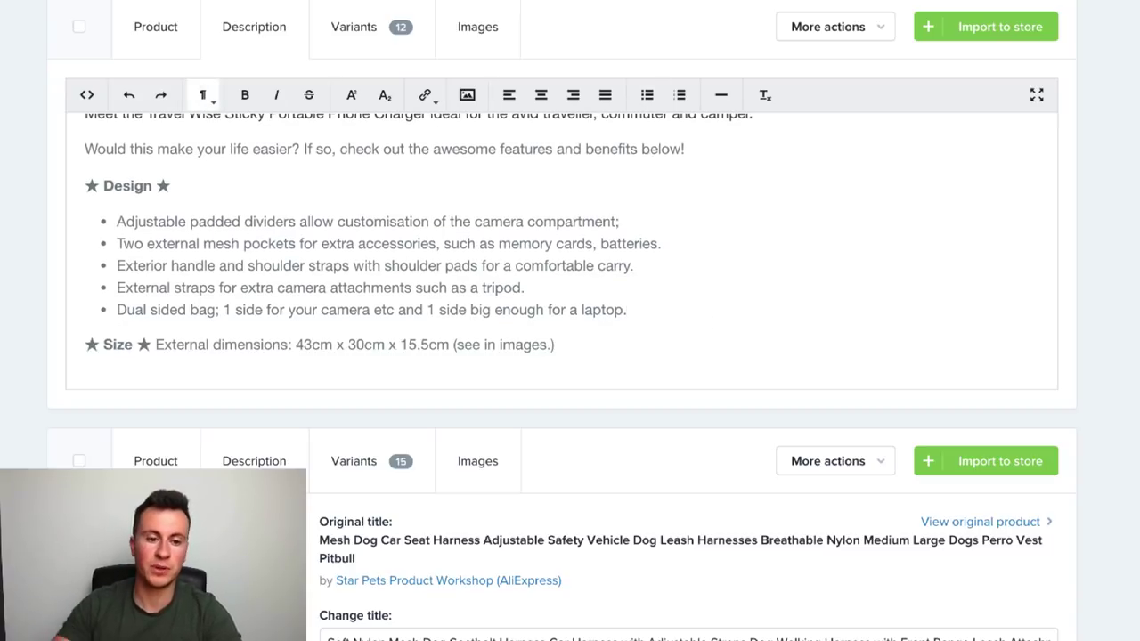
Delete the Design bullet list and the Design heading text, keeping only the heading's leading star.
scroll(474, 233, up, 1)
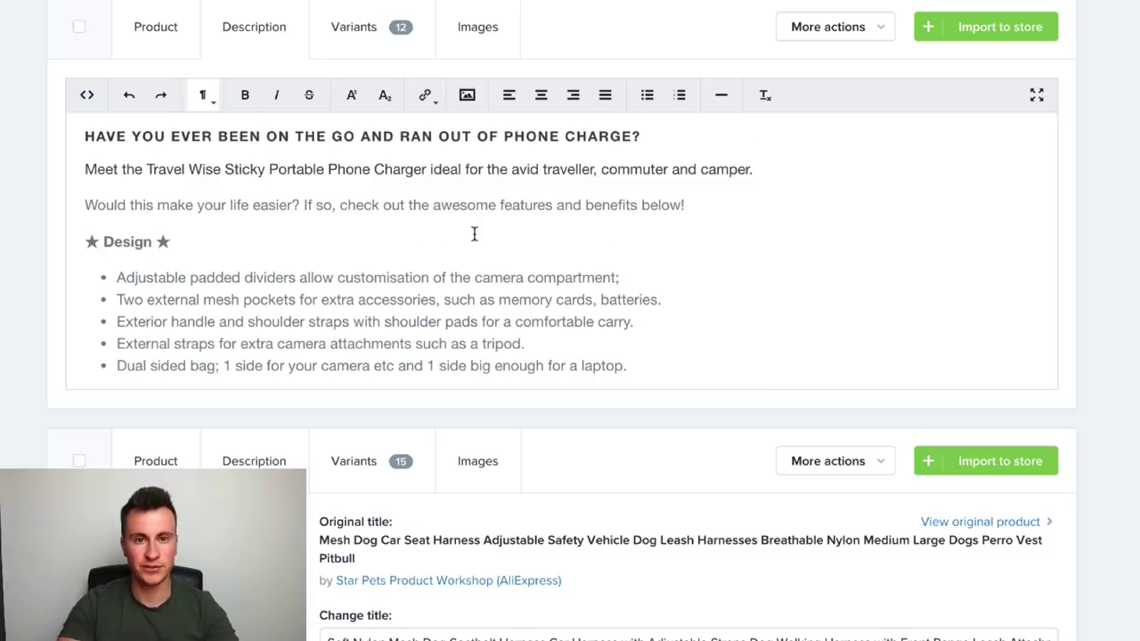
scroll(473, 233, down, 1)
click(347, 298)
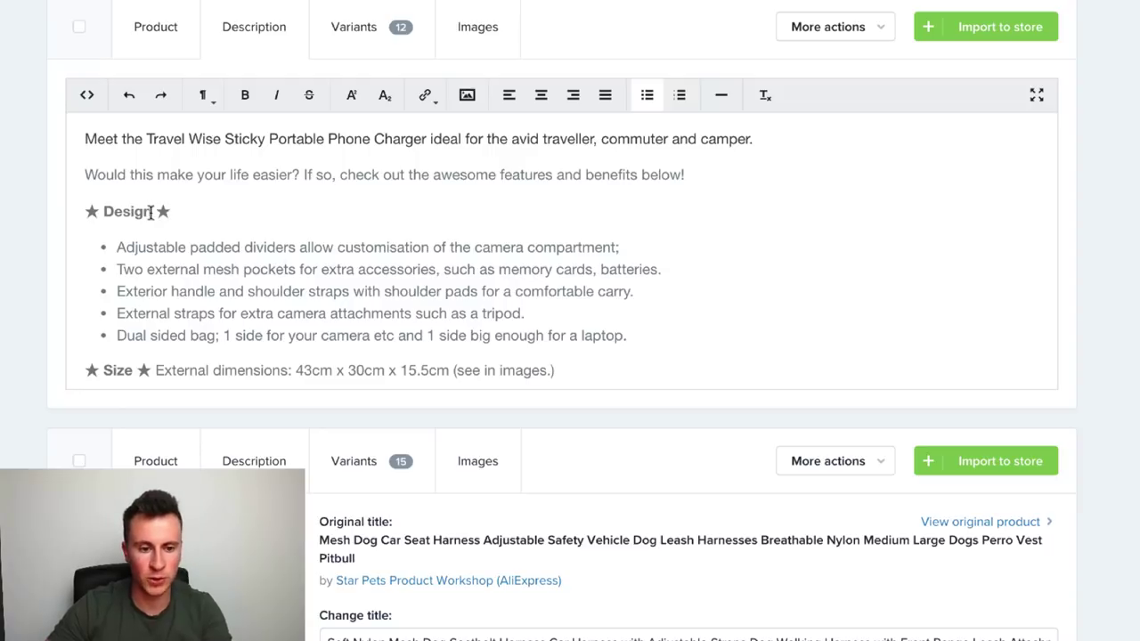
drag(636, 335, 98, 249)
key(BackSpace)
key(BackSpace)
key(BackSpace)
key(BackSpace)
key(BackSpace)
key(BackSpace)
key(BackSpace)
key(BackSpace)
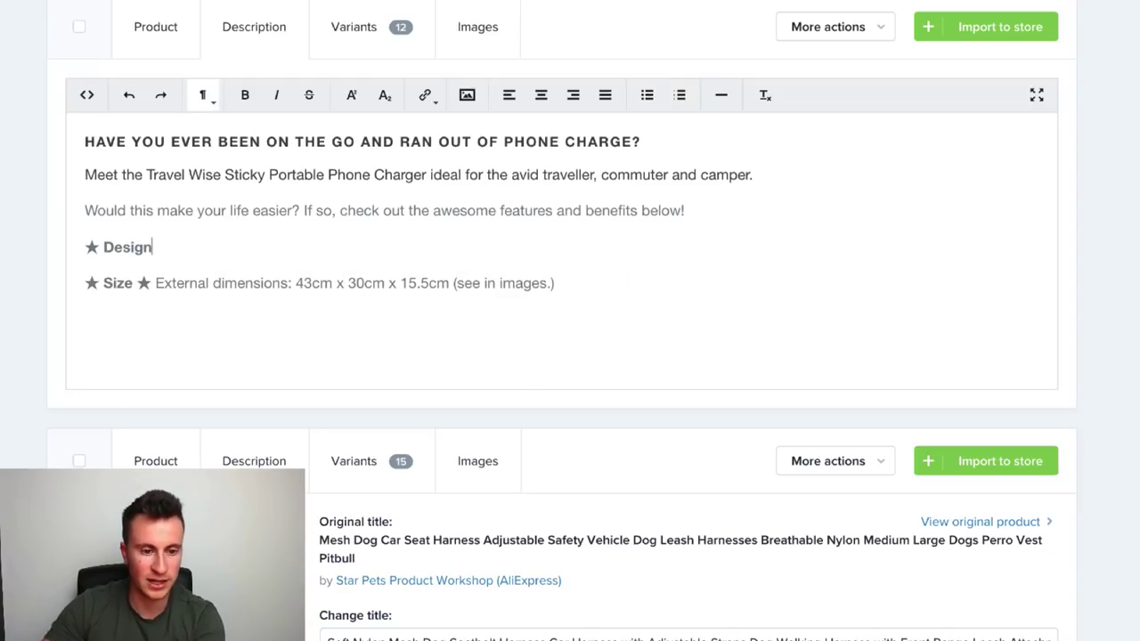
key(BackSpace)
key(BackSpace)
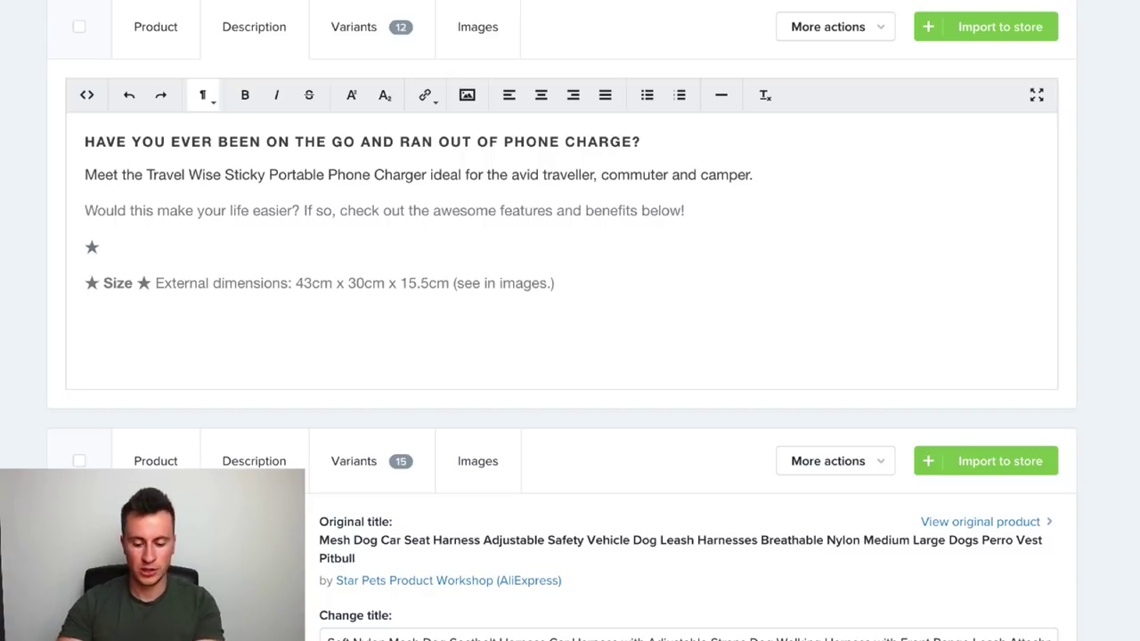
Write "USB Output (Suitable for all phone charger cables that use USB)" after the remaining star above the Size line.
text(USB Out)
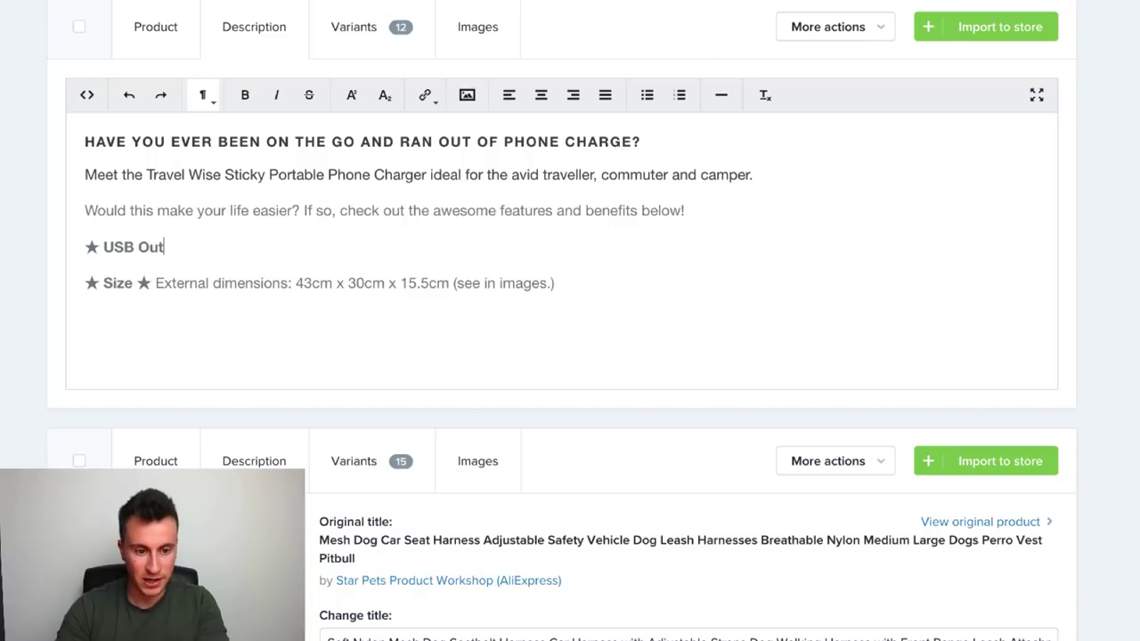
text(put (S)
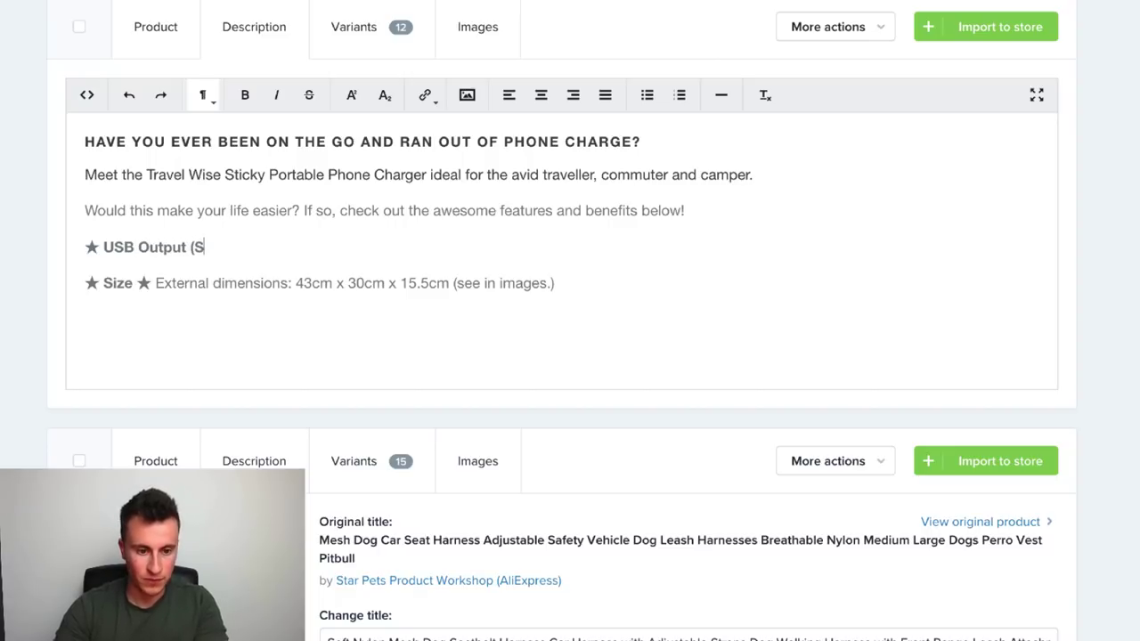
text(uitable for all )
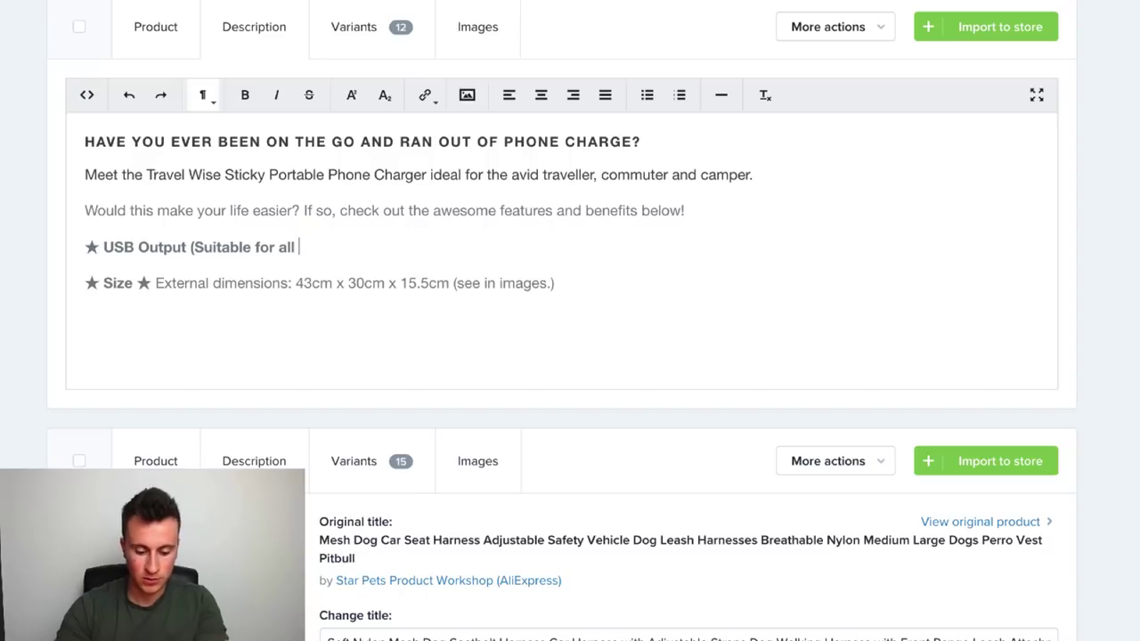
text(phone chat)
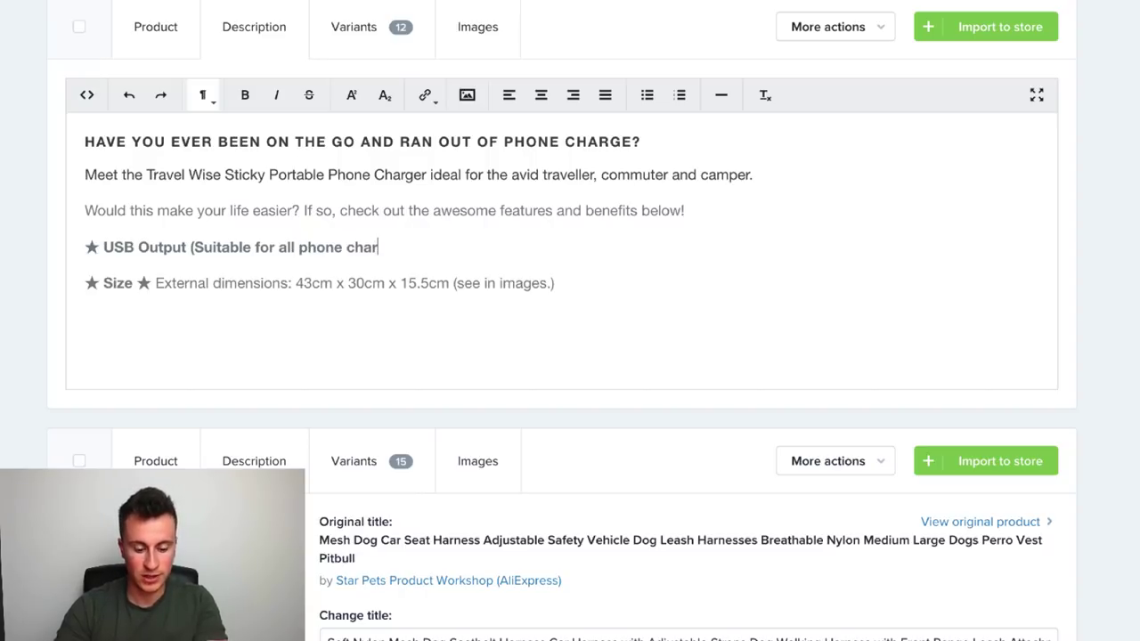
text(ger cables)
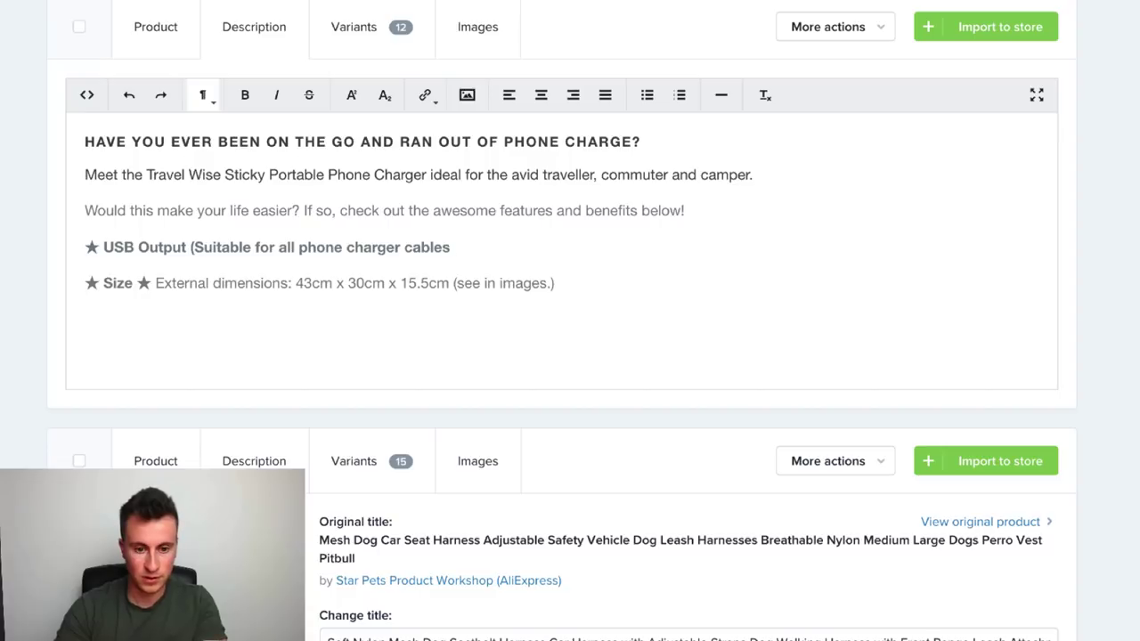
text( that use US)
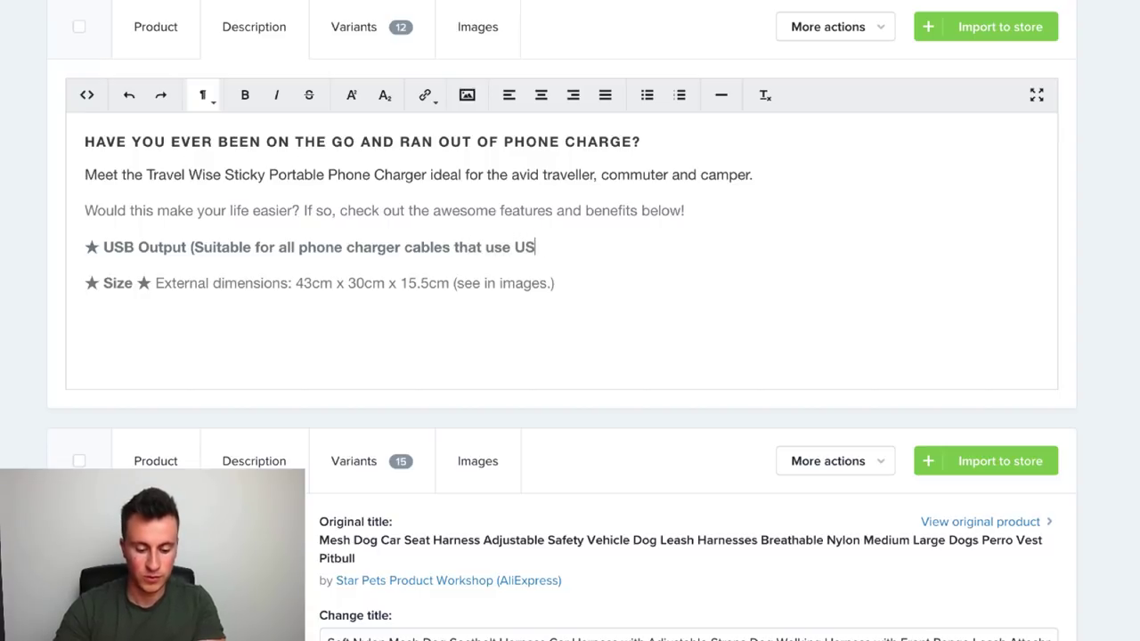
text(B))
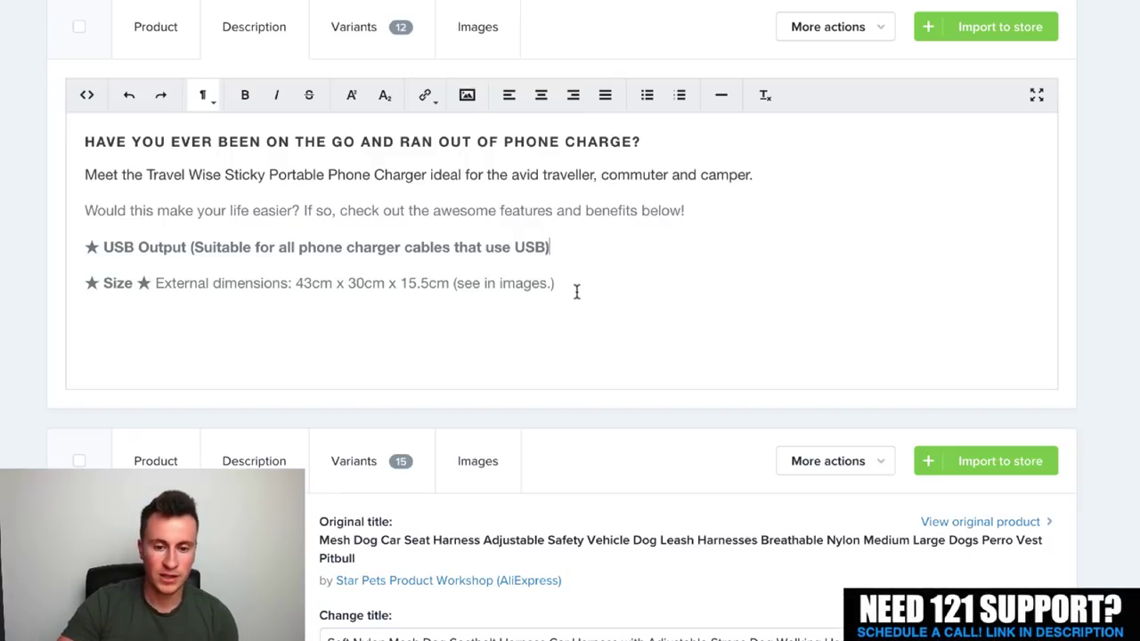
Clear the Size line's text, keeping only its leading star.
drag(576, 292, 105, 289)
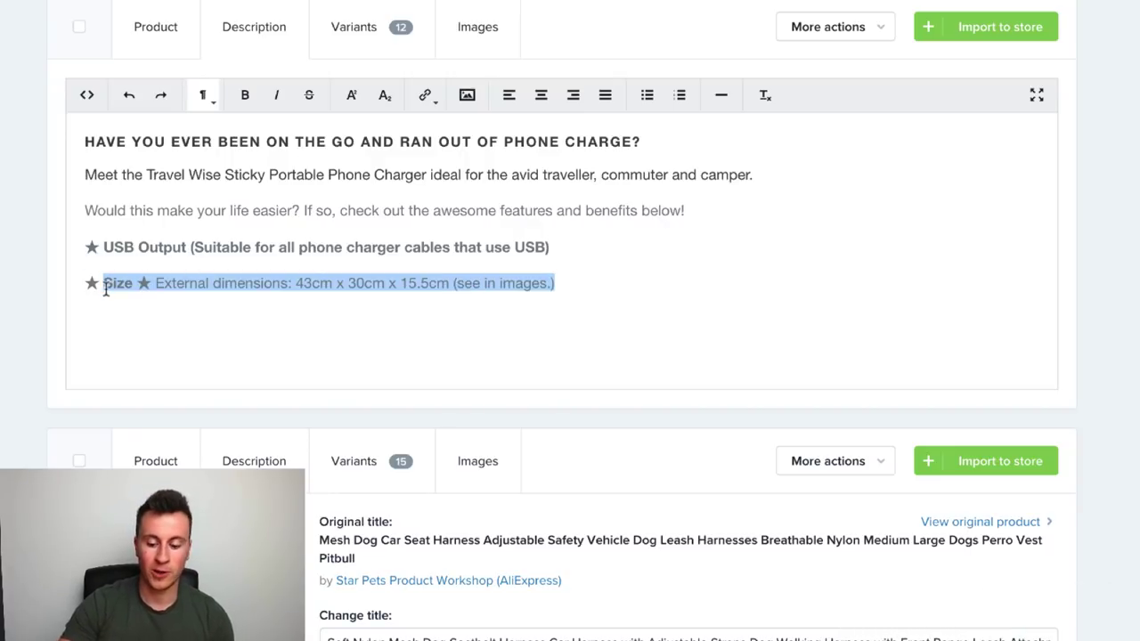
key(BackSpace)
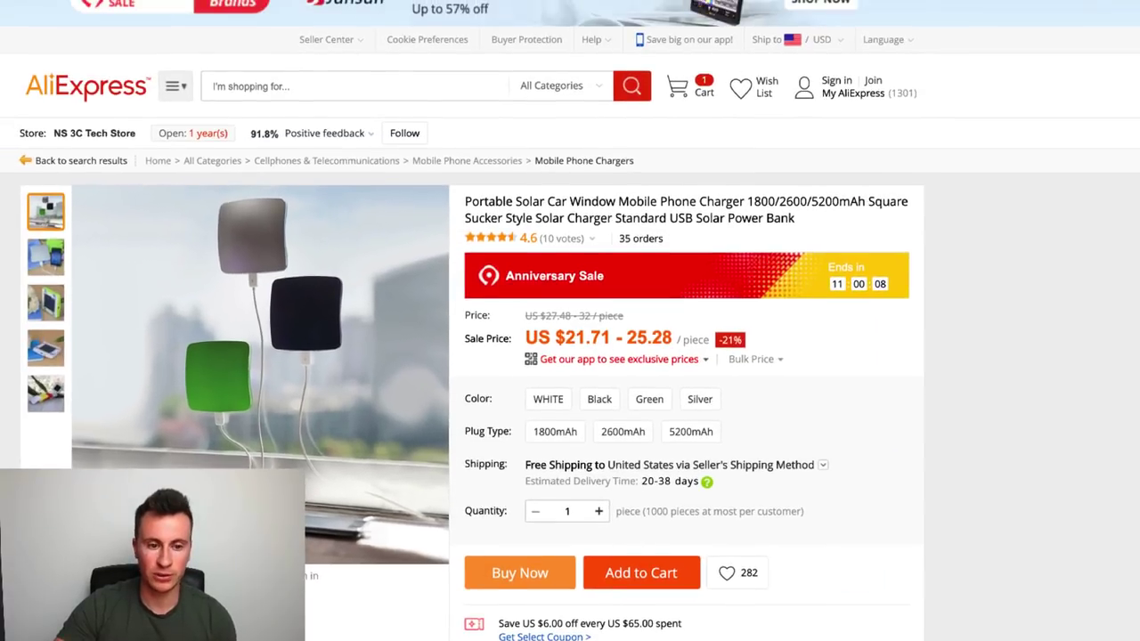
Examine the solar charger's AliExpress listing, covering the item specifics and all product description images, for further features.
scroll(472, 320, down, 10)
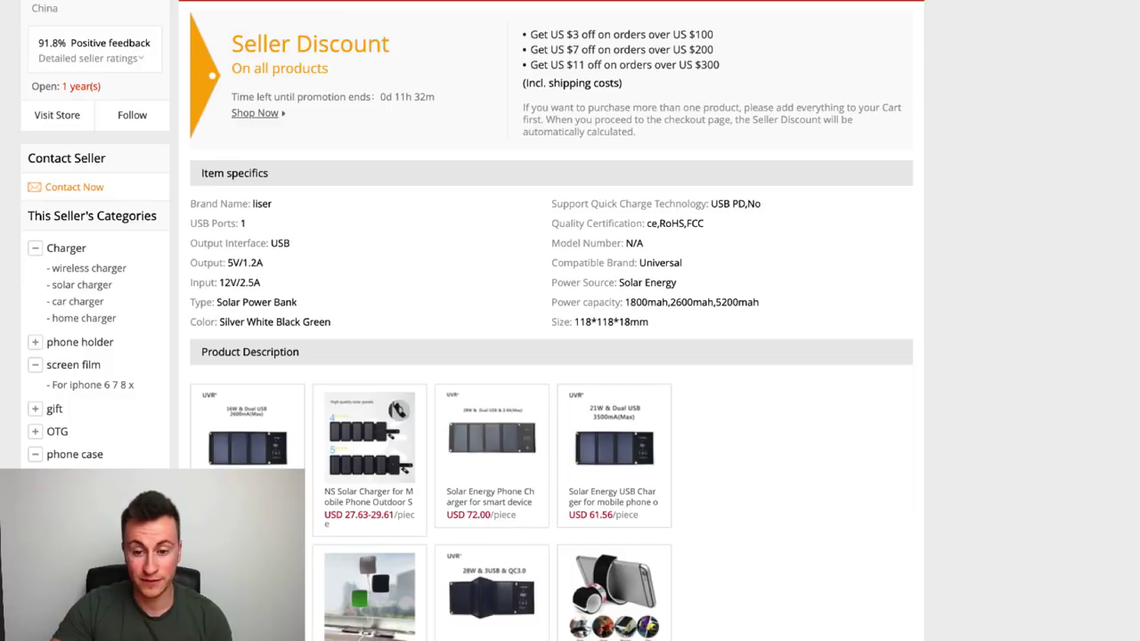
scroll(552, 356, down, 2)
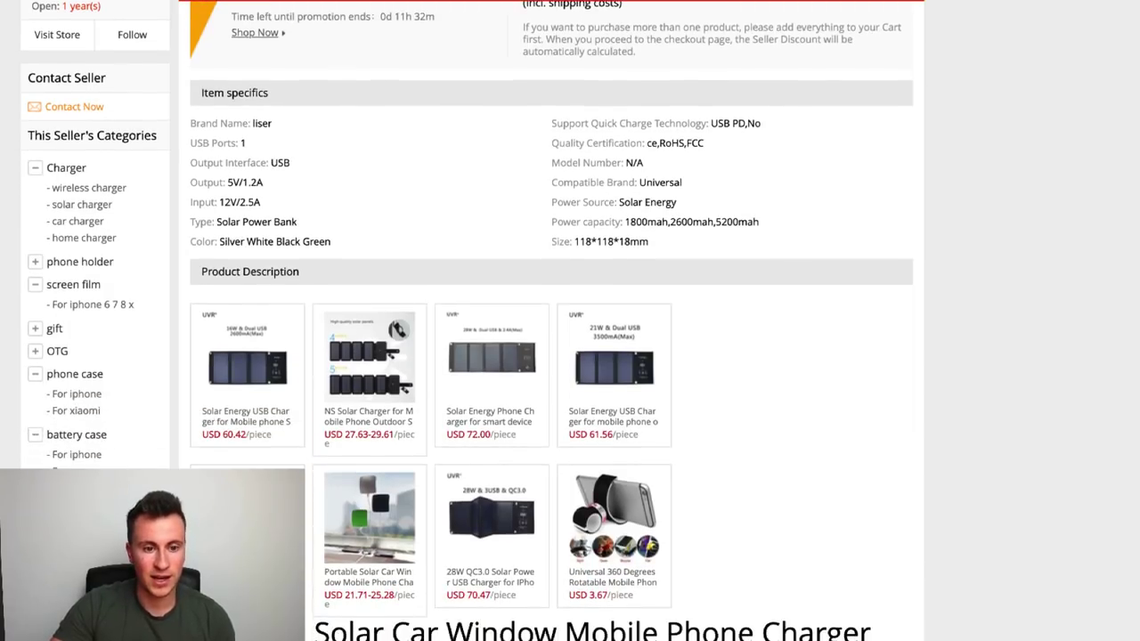
scroll(472, 321, down, 15)
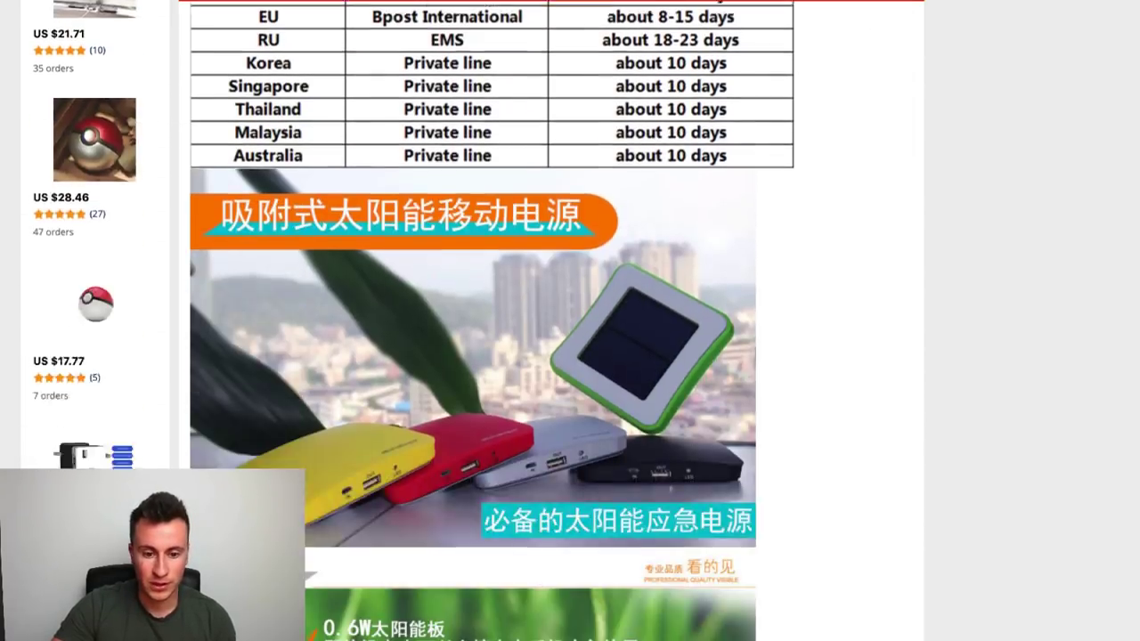
scroll(472, 321, down, 20)
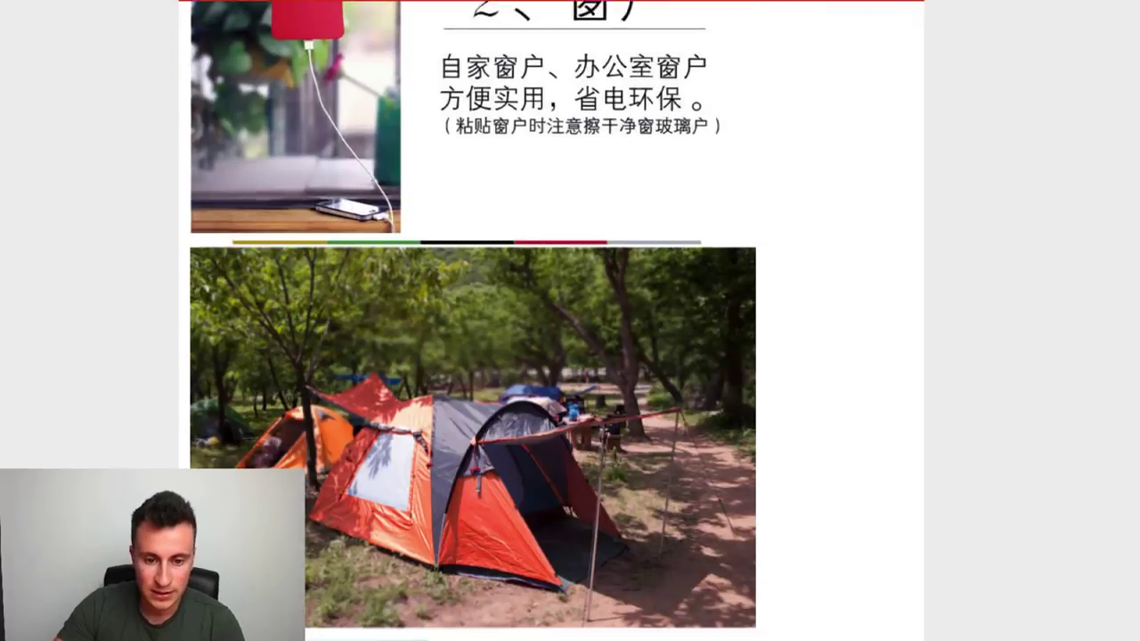
scroll(472, 321, down, 15)
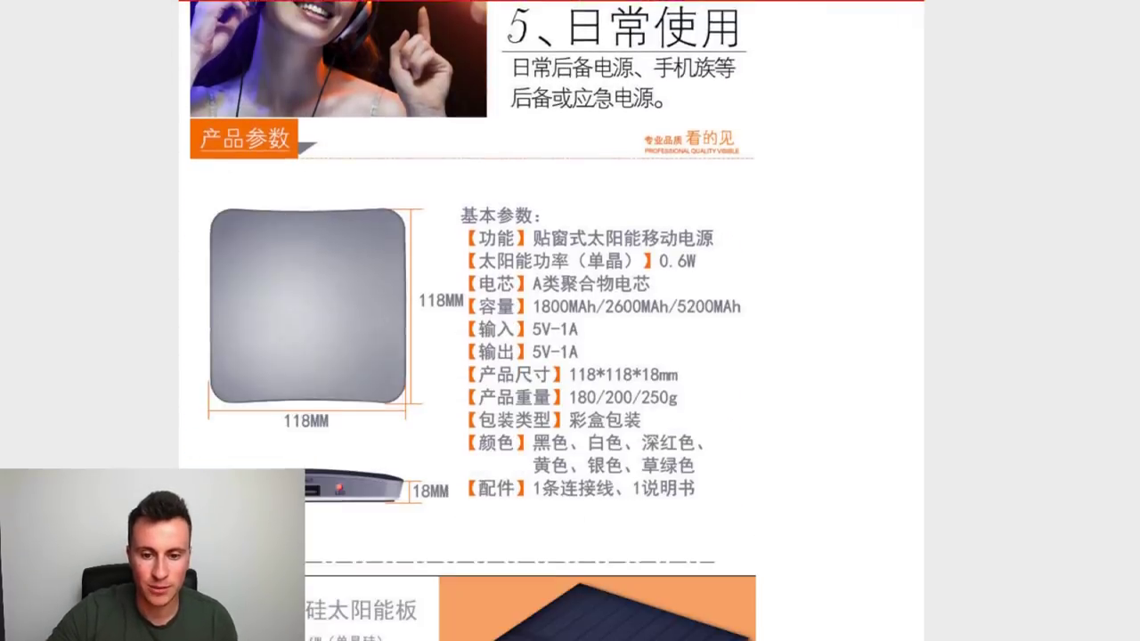
scroll(471, 320, down, 20)
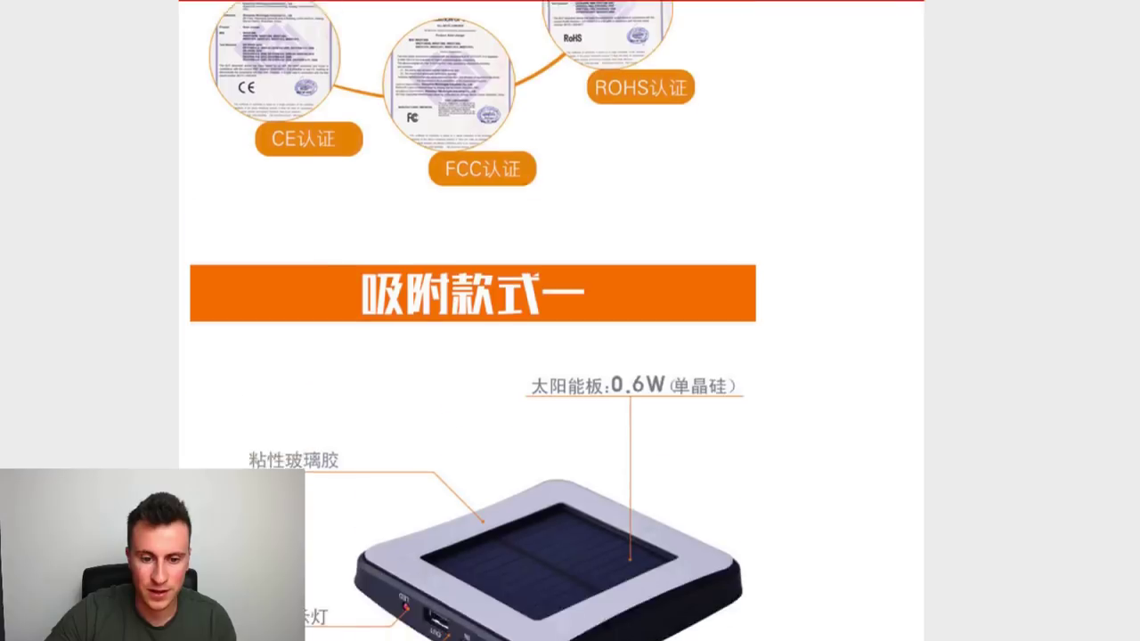
scroll(472, 320, down, 20)
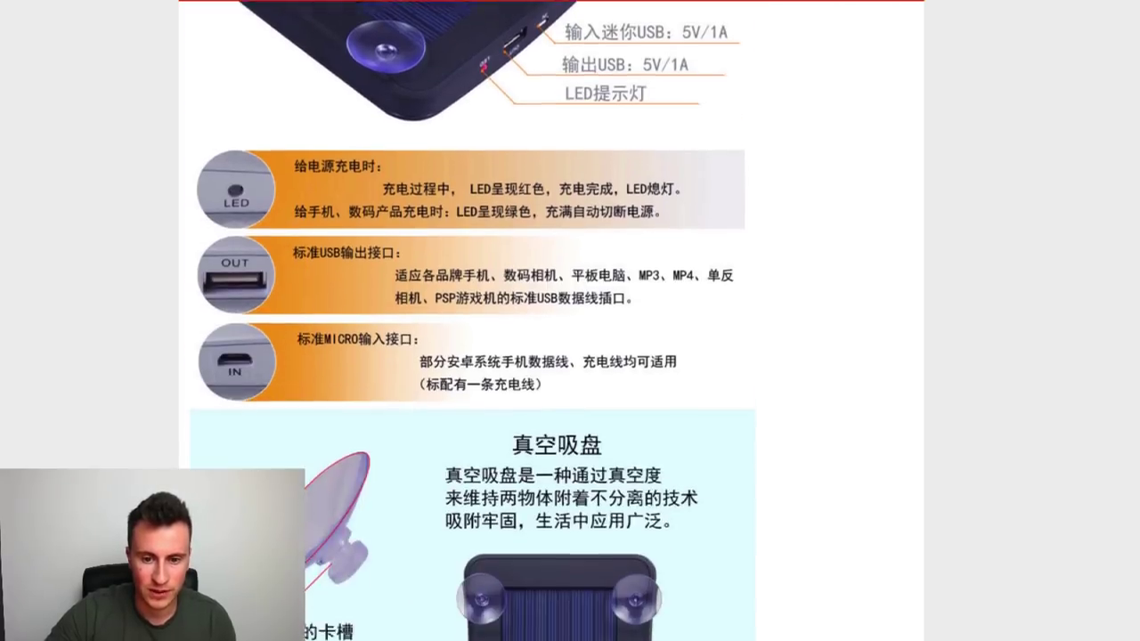
scroll(472, 321, down, 20)
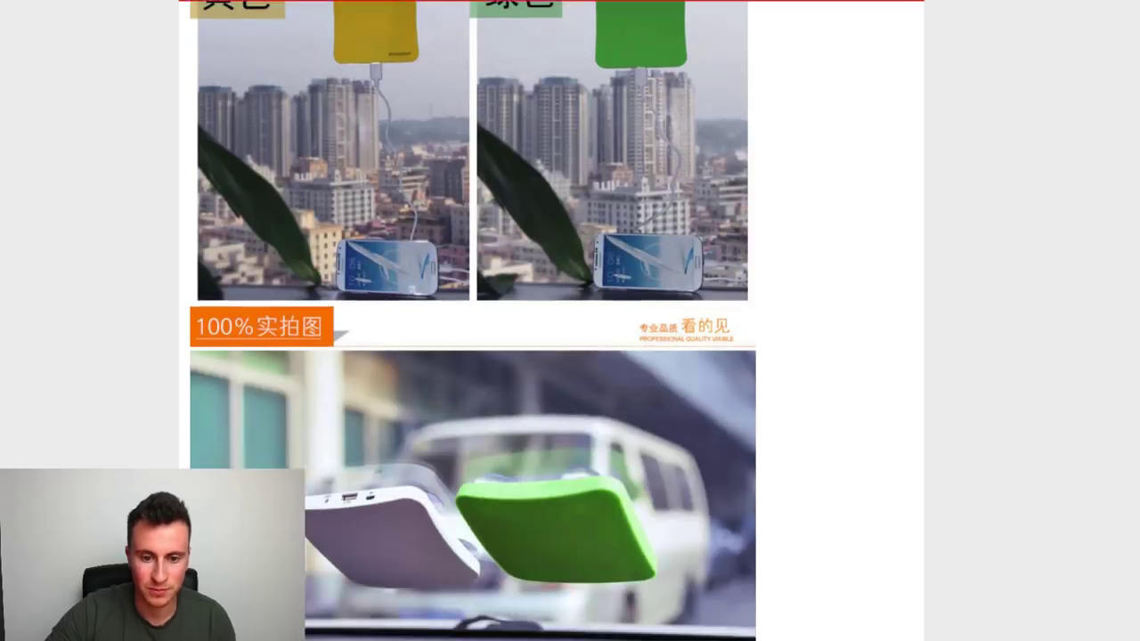
scroll(472, 321, down, 20)
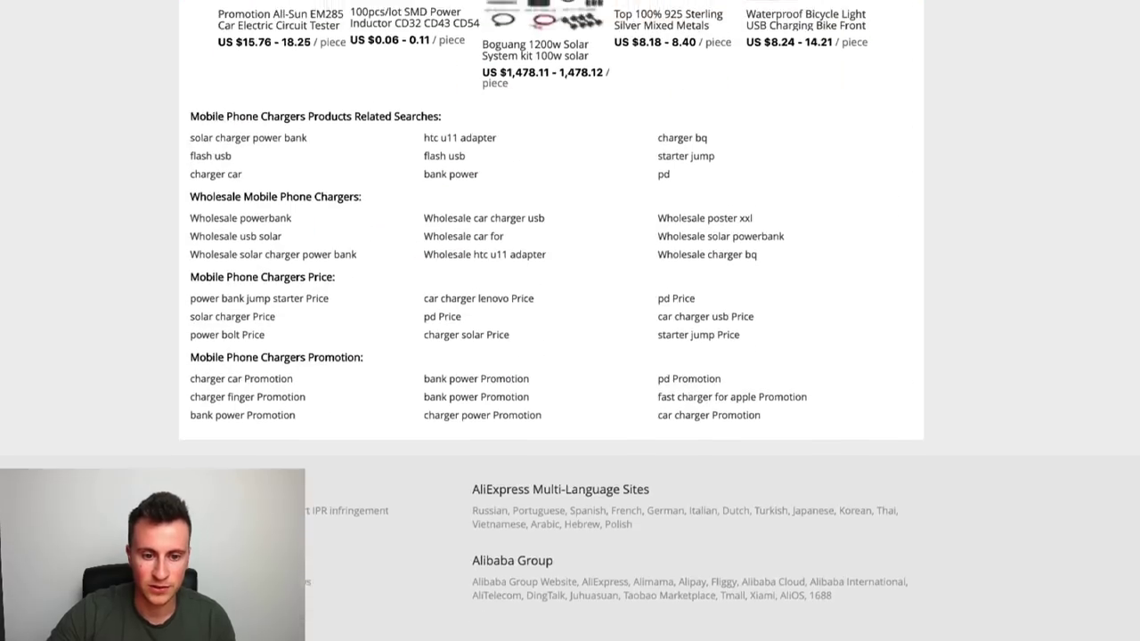
scroll(472, 321, up, 3)
scroll(472, 321, up, 20)
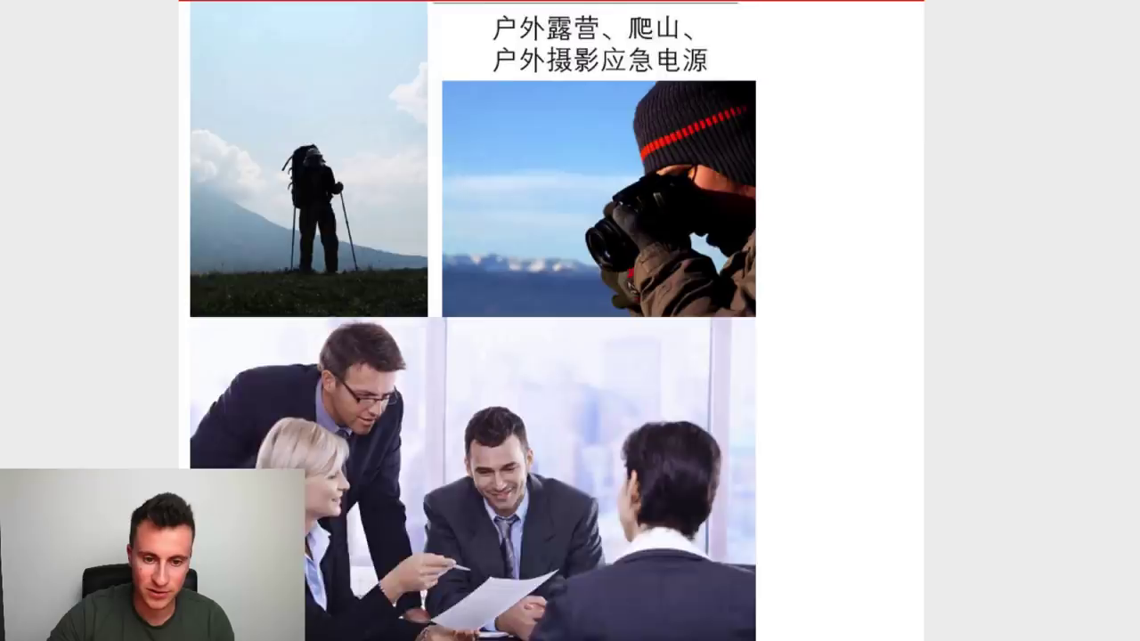
scroll(955, 158, up, 15)
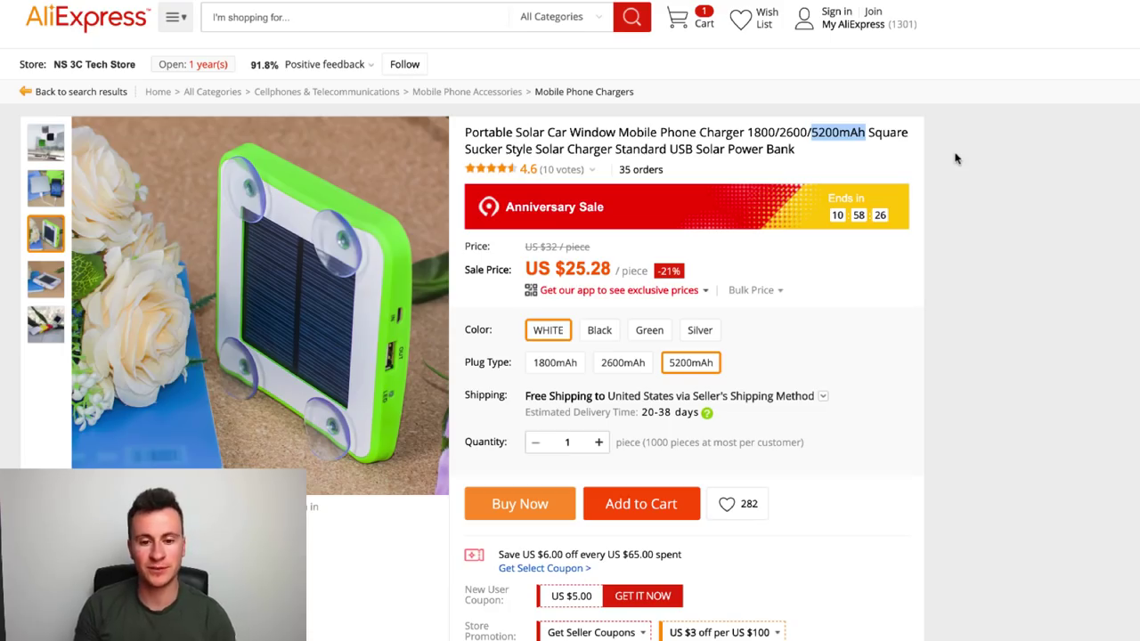
Check the listing title's 5200mAh capacity and consult the Google results for "5200mah can charge how many times".
click(853, 131)
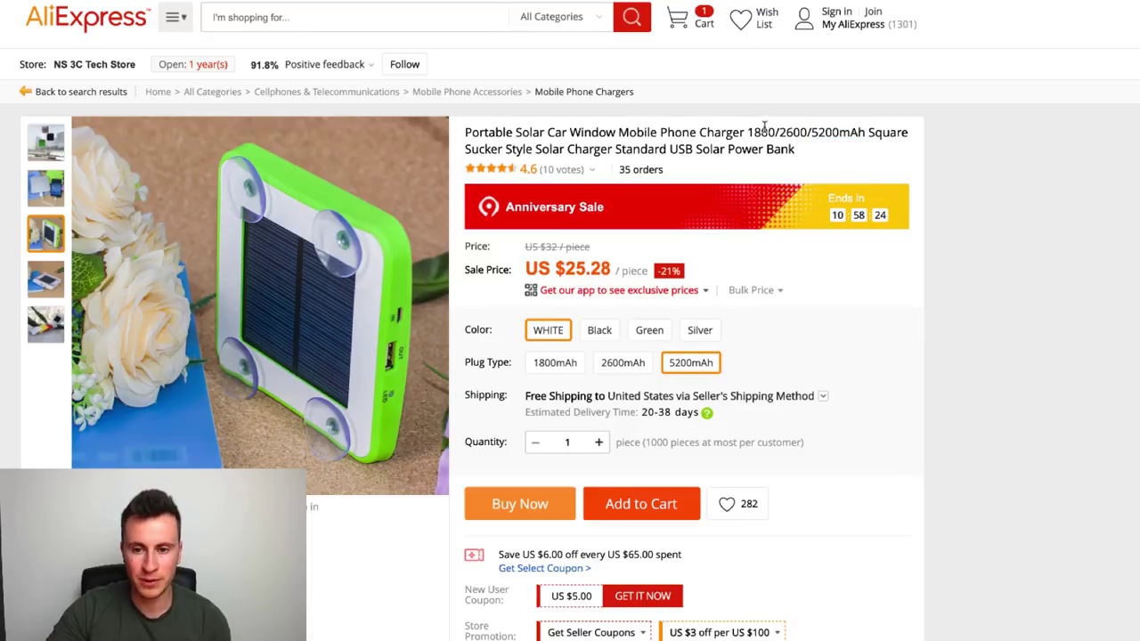
mouse_move(746, 132)
mouse_down()
mouse_move(863, 134)
mouse_move(747, 132)
mouse_up()
click(863, 136)
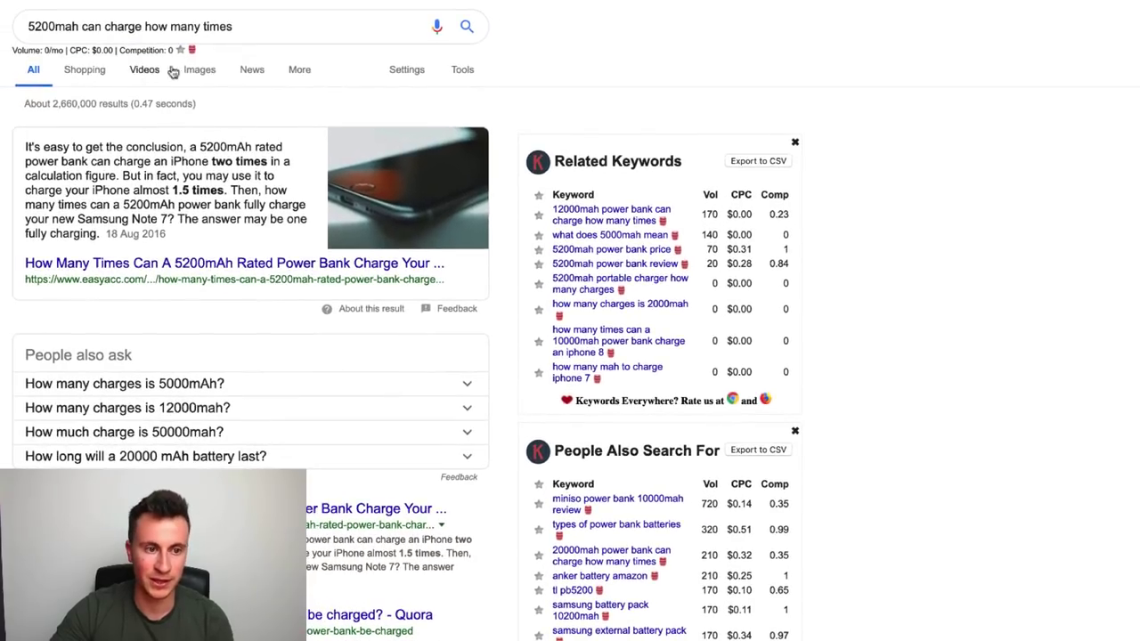
click(64, 27)
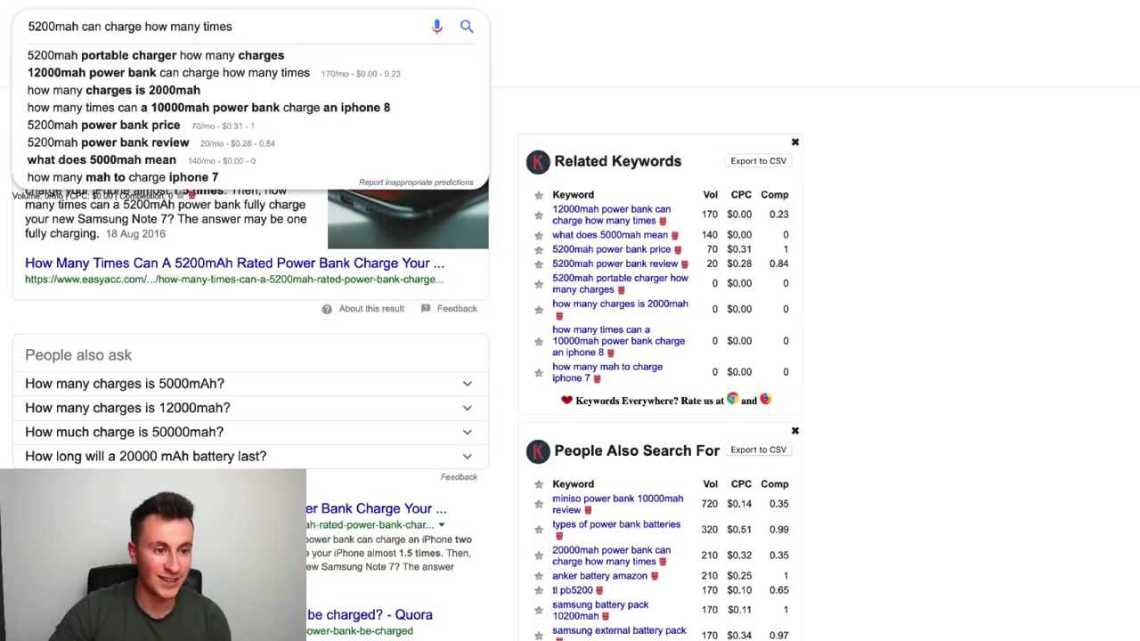
key(Escape)
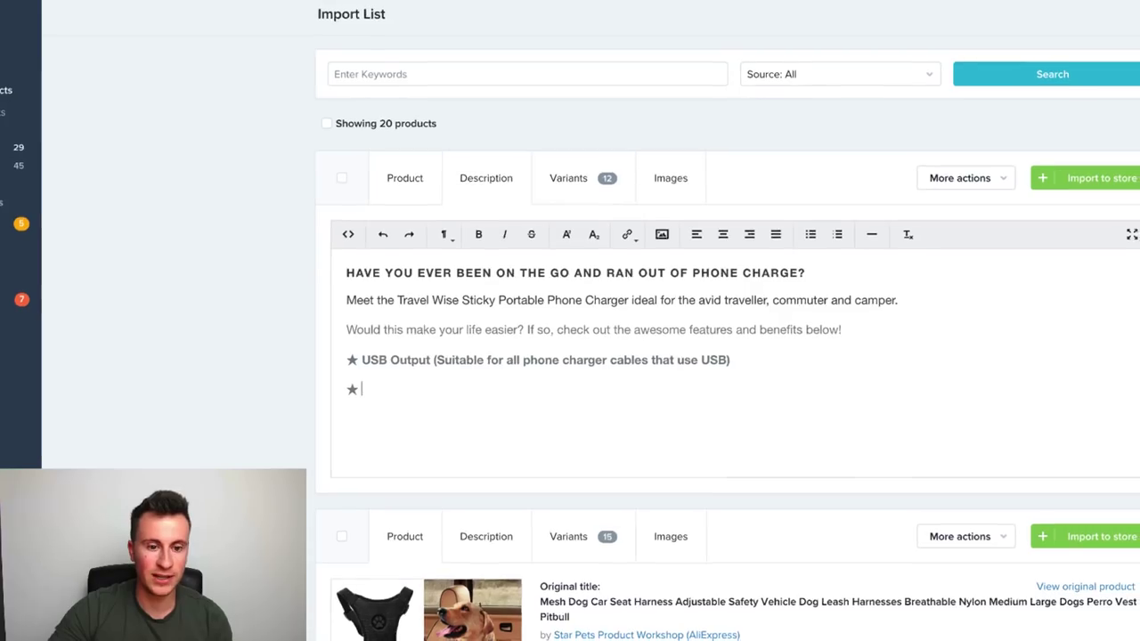
Begin the empty star line of the Oberlo description with "Charge your iphone or", and recheck the Google results on 5200mAh charge counts.
text(HC)
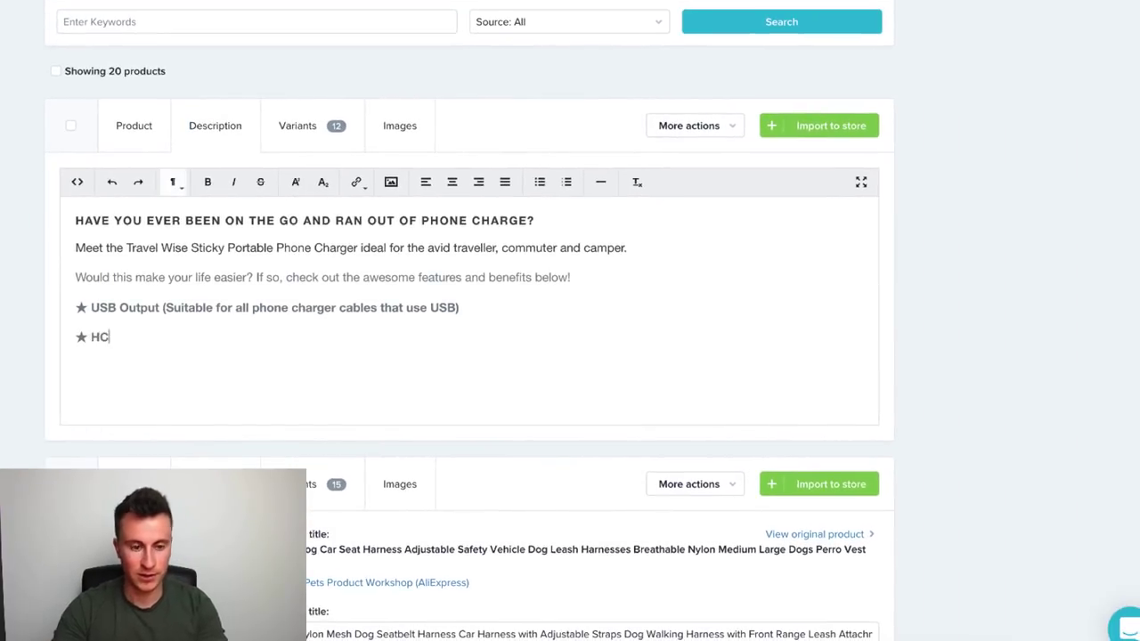
key(BackSpace)
key(BackSpace)
text(Charge yo)
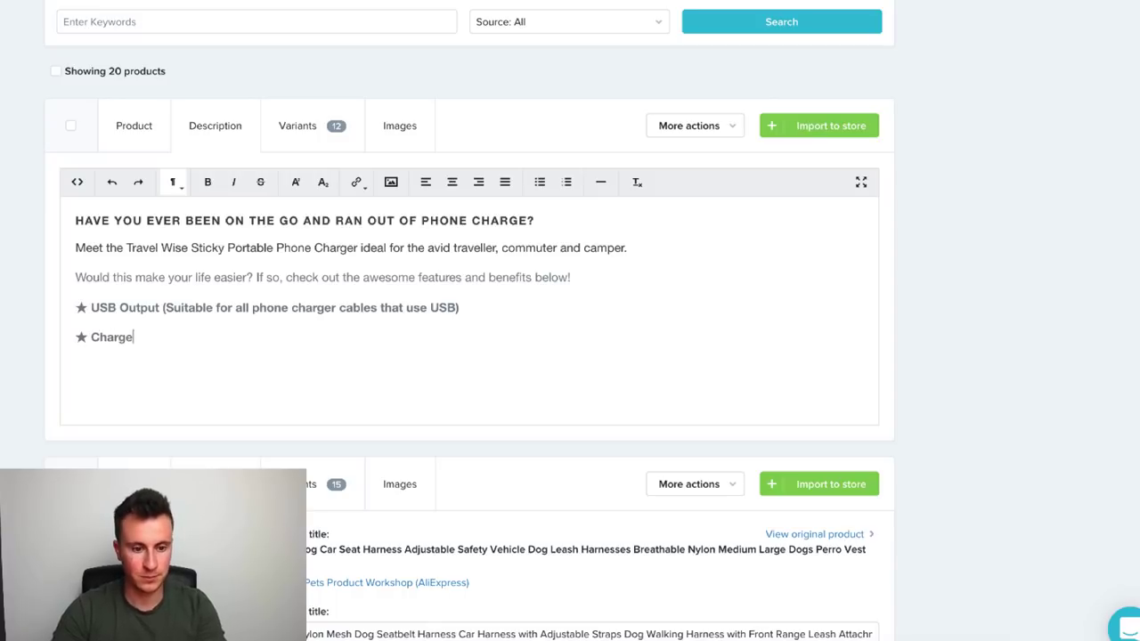
text(ur iphone or)
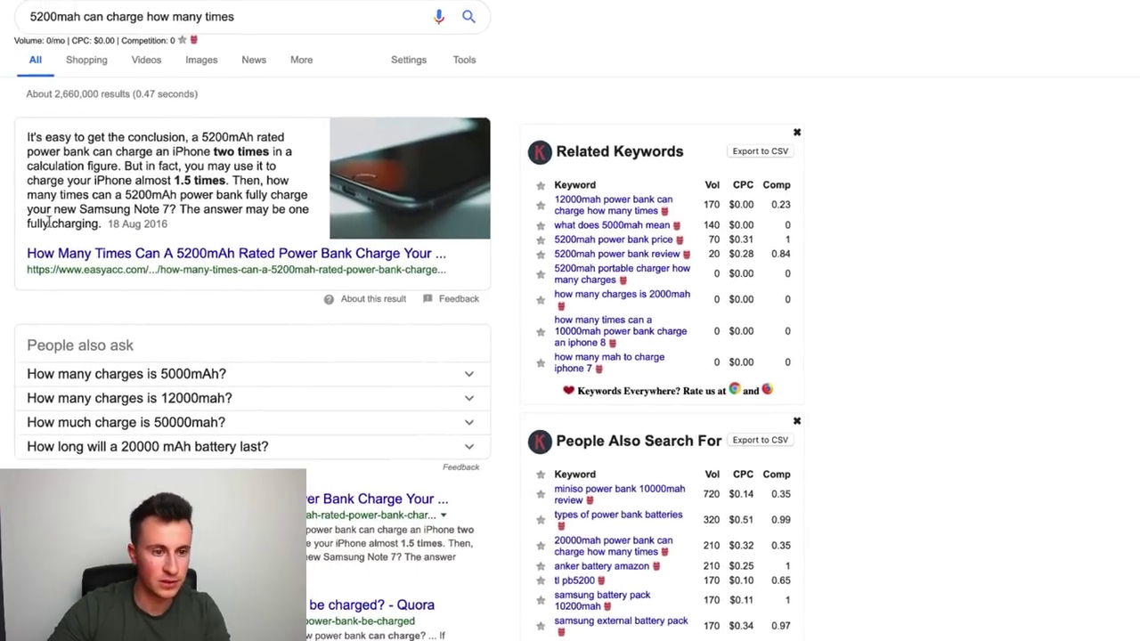
scroll(12, 329, down, 5)
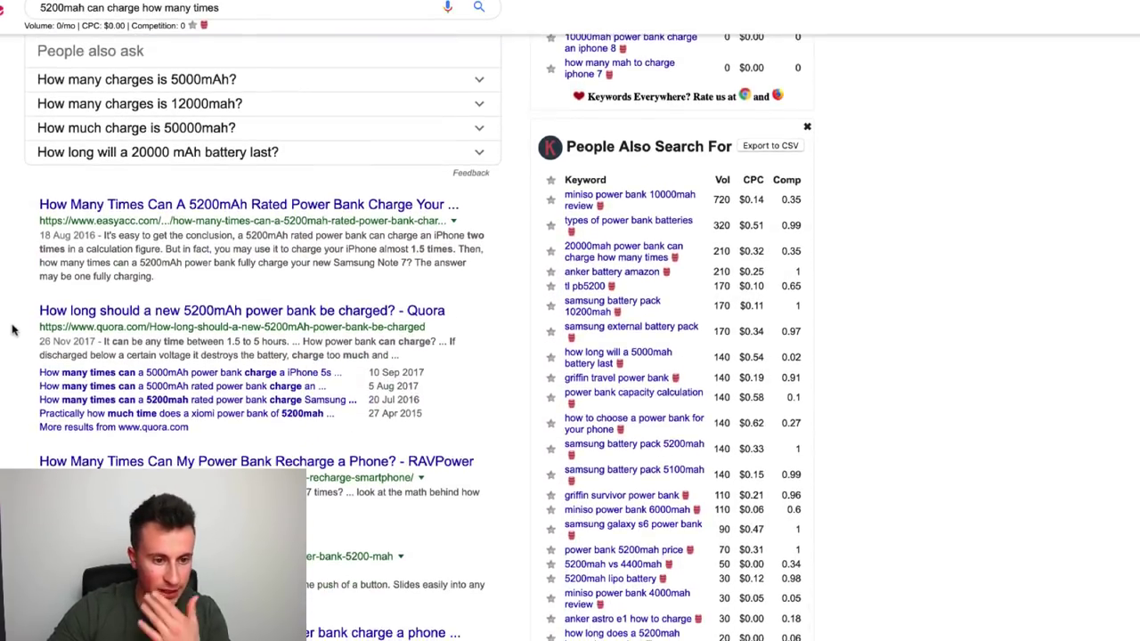
scroll(12, 330, down, 1)
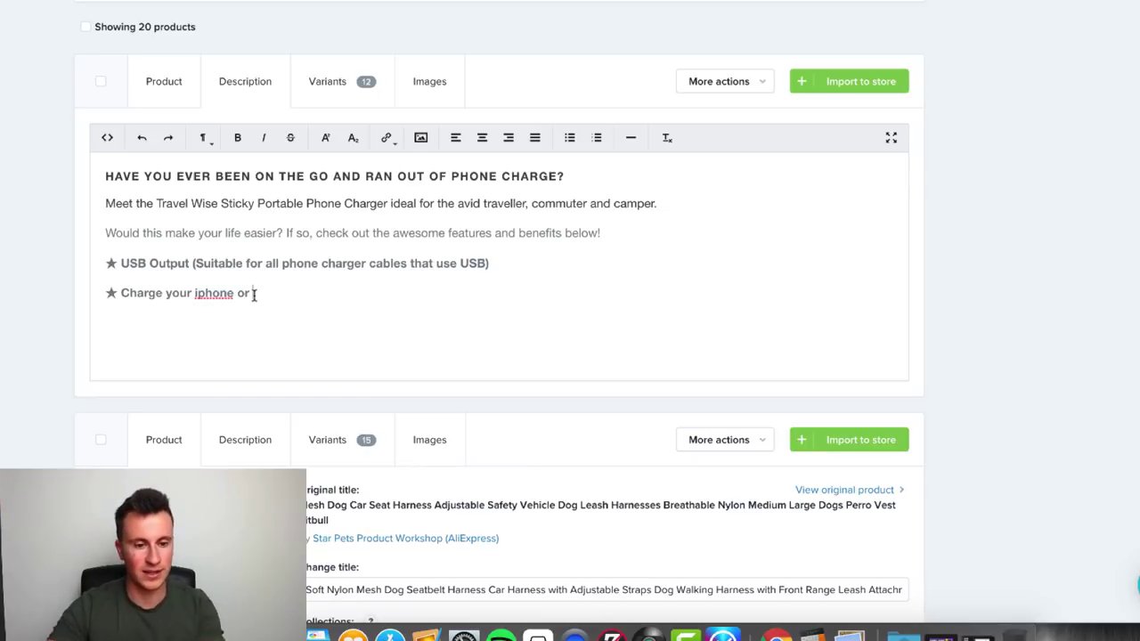
Correct "iphone" to "iPhone" in the second star line of the description and remove the trailing "or".
click(205, 293)
key(BackSpace)
text(P)
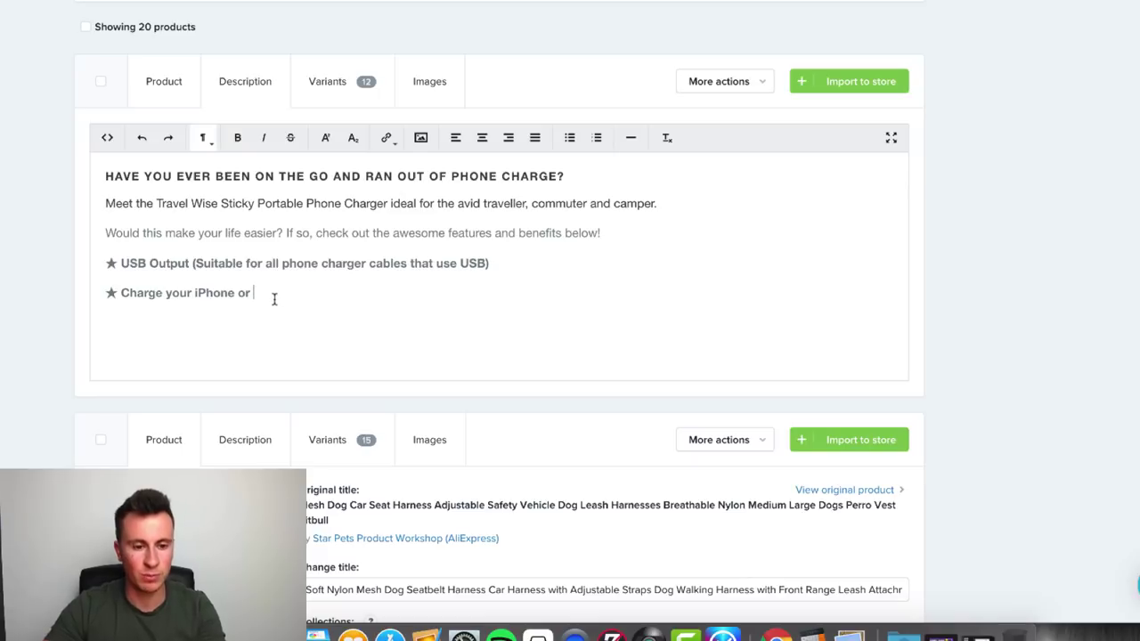
key(BackSpace)
key(BackSpace)
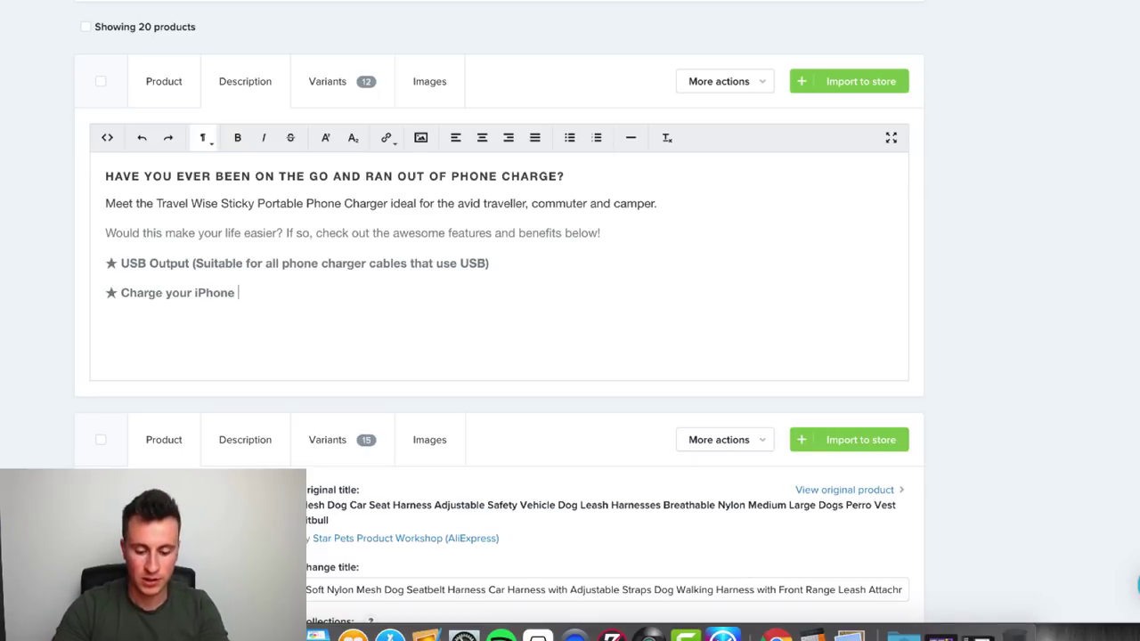
Continue the second star line after "Charge your iPhone" with "to max percentage up to".
text(to Max)
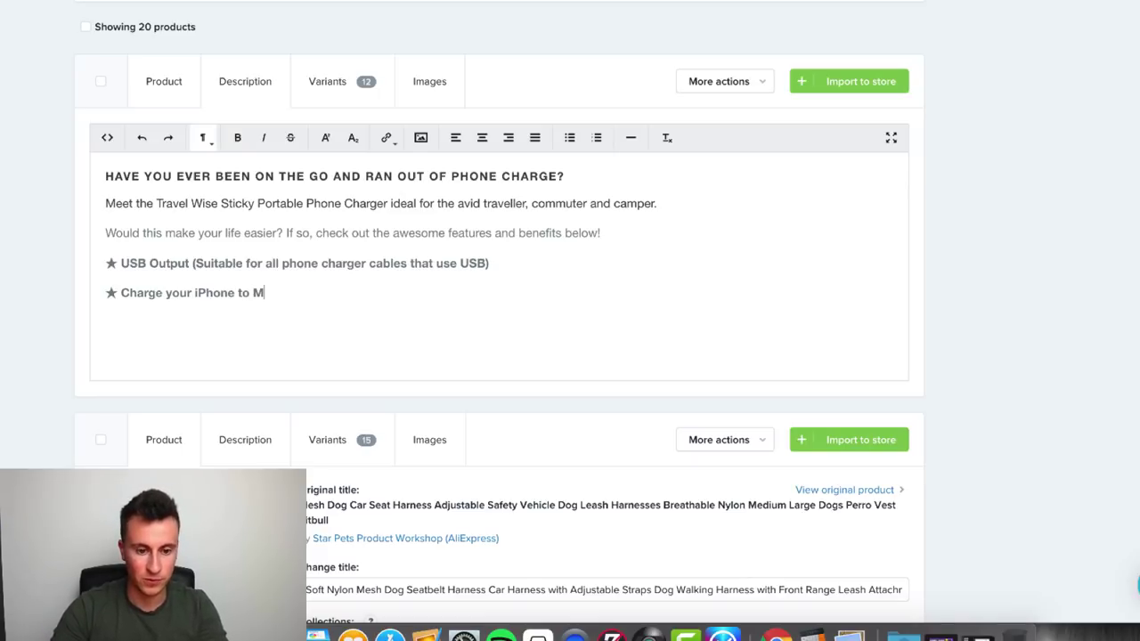
key(BackSpace)
key(BackSpace)
key(BackSpace)
text(max)
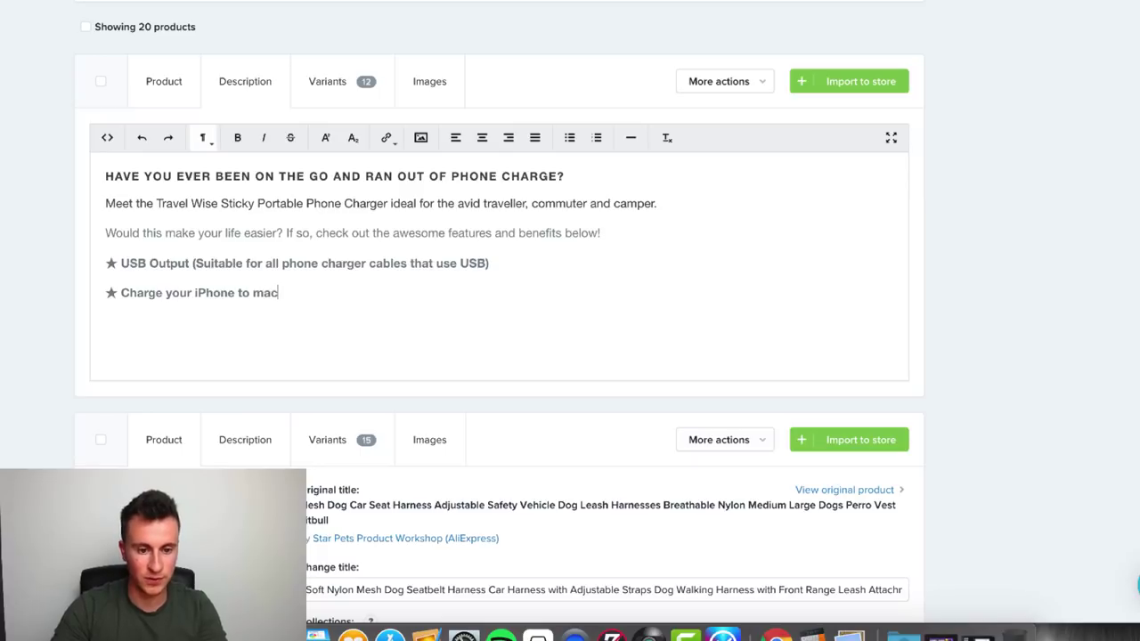
text( p)
key(BackSpace)
key(BackSpace)
text(percentage u)
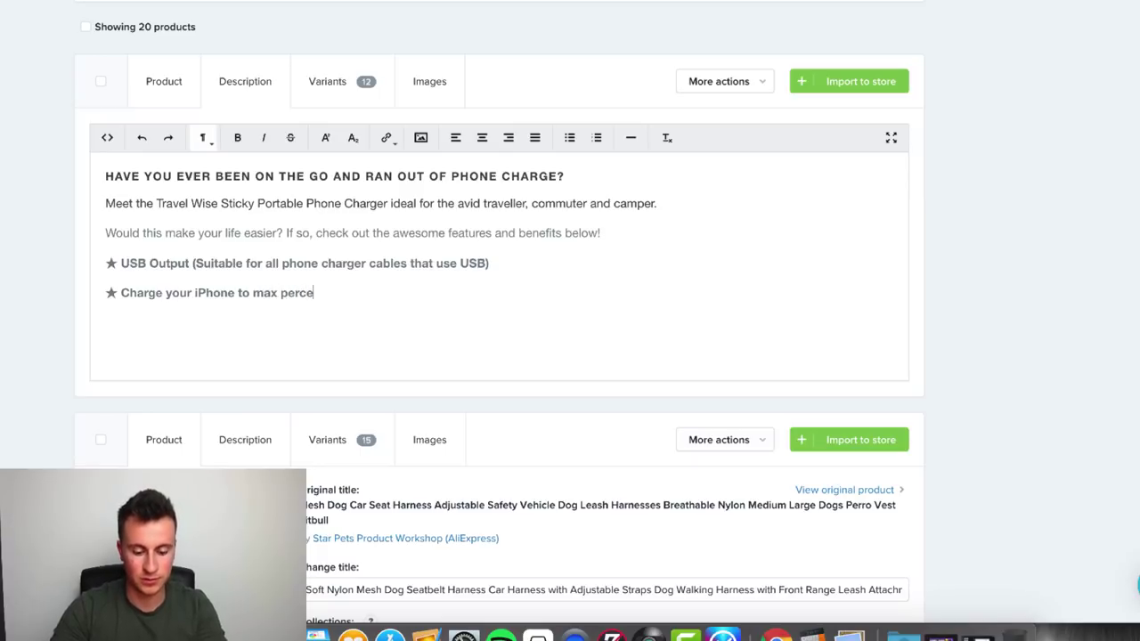
text(p to)
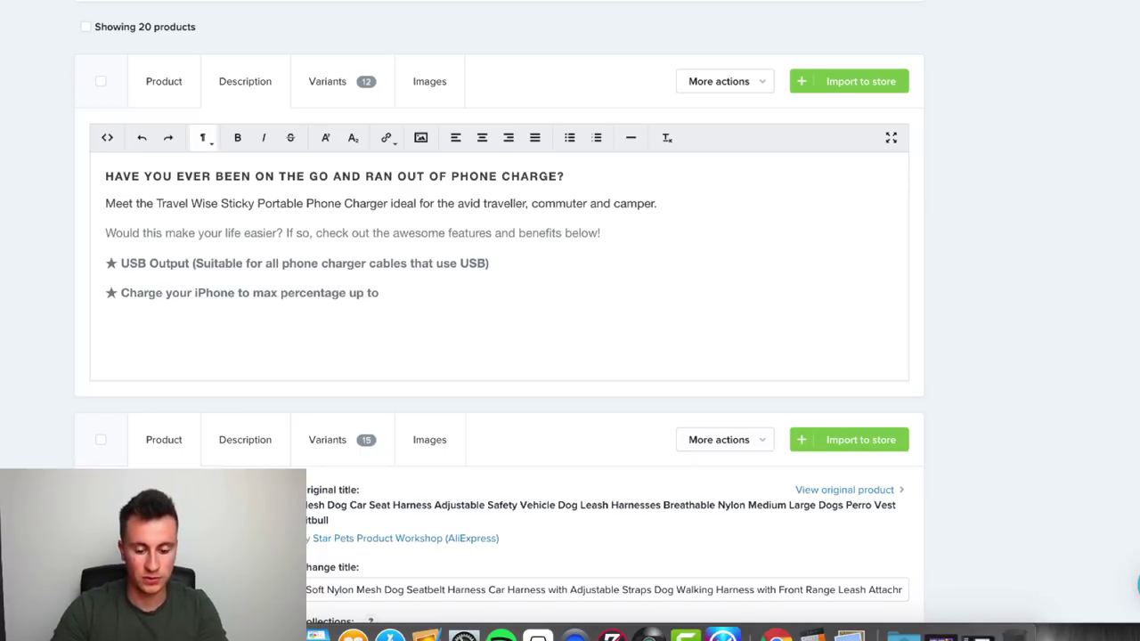
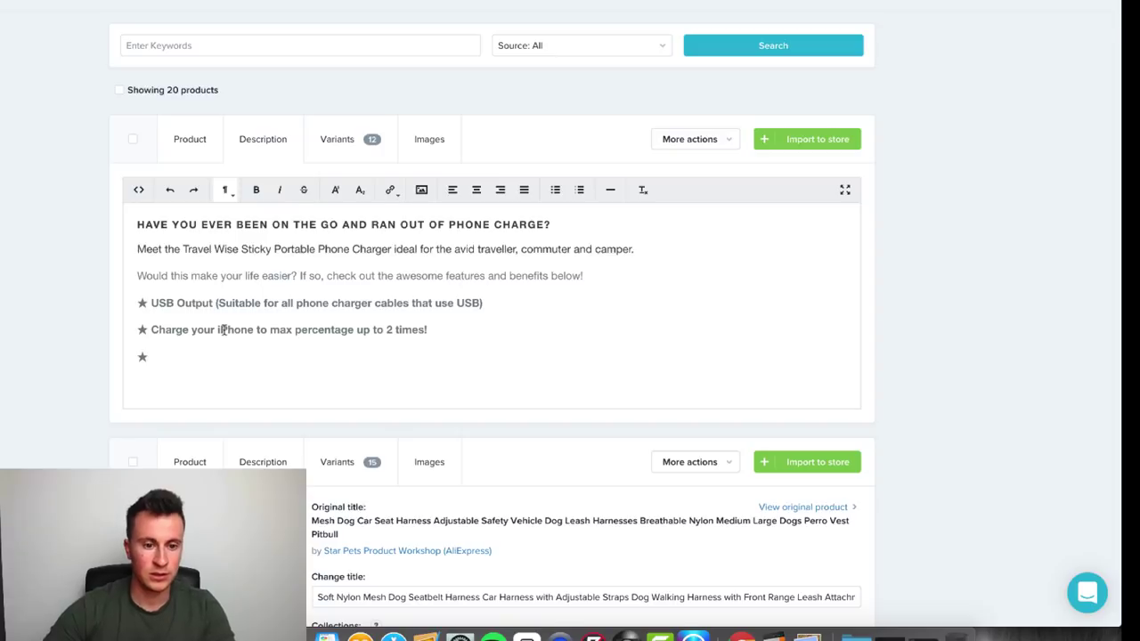
Write "4 sticky pads" after the star on the third feature line of the description.
text(4 sticky pads)
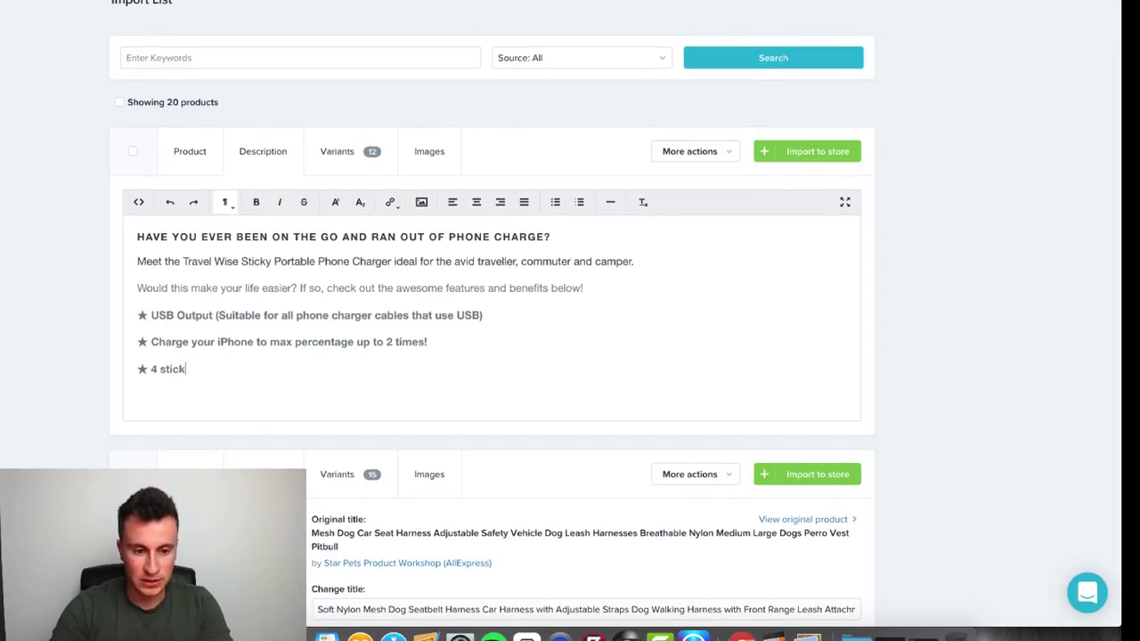
key(BackSpace)
key(BackSpace)
key(BackSpace)
key(BackSpace)
key(BackSpace)
key(BackSpace)
key(BackSpace)
key(BackSpace)
key(BackSpace)
key(BackSpace)
key(BackSpace)
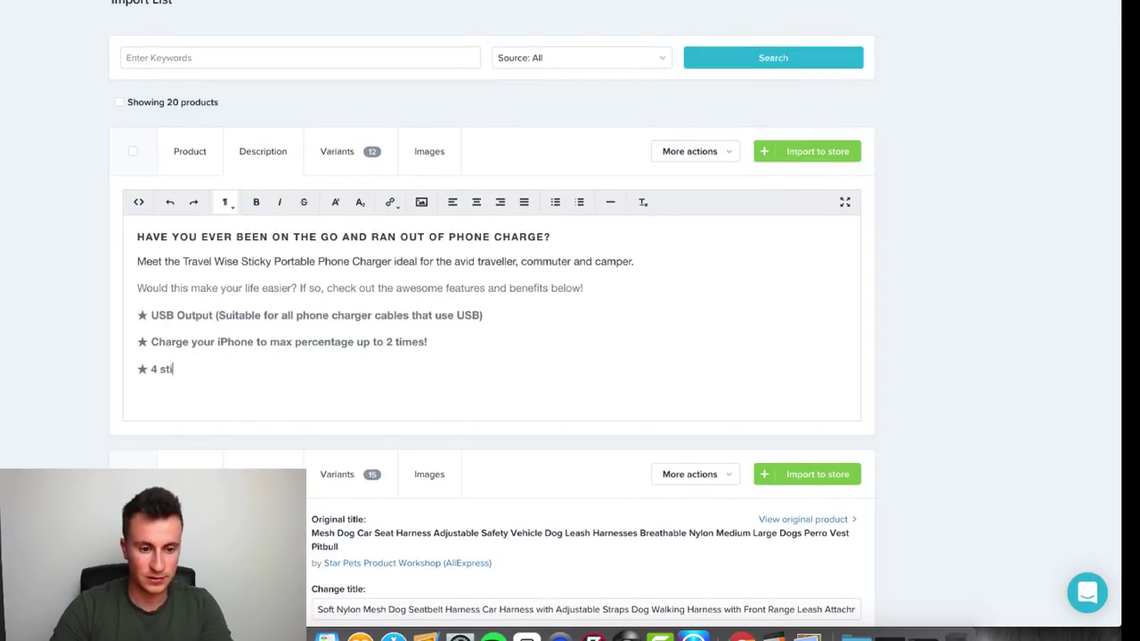
text(sticky pads to)
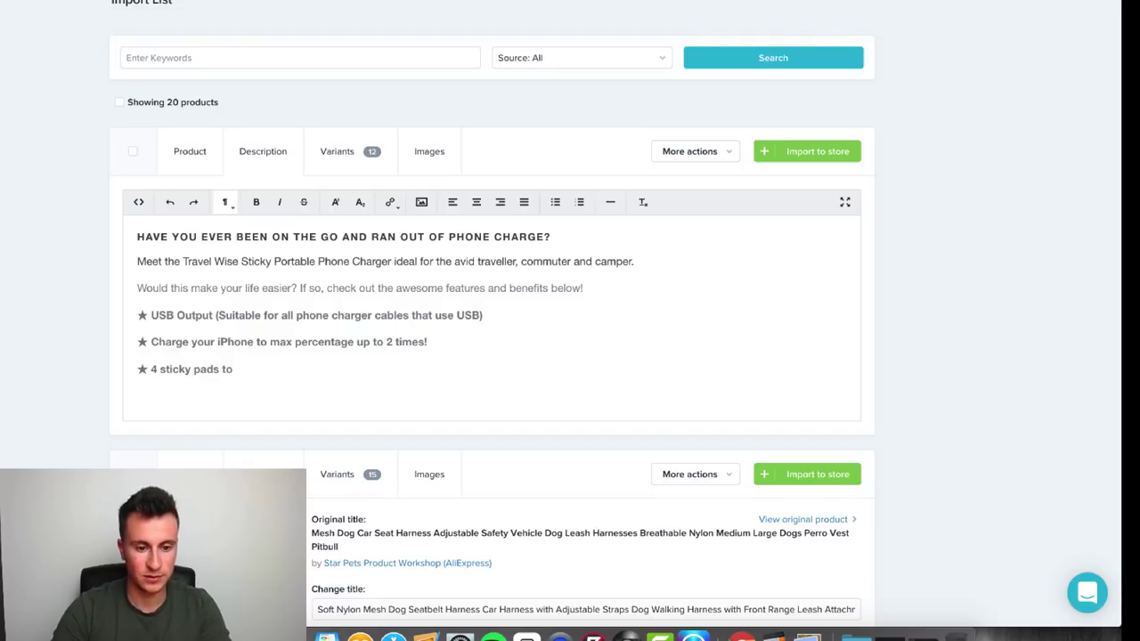
key(BackSpace)
key(BackSpace)
text(for y)
key(BackSpace)
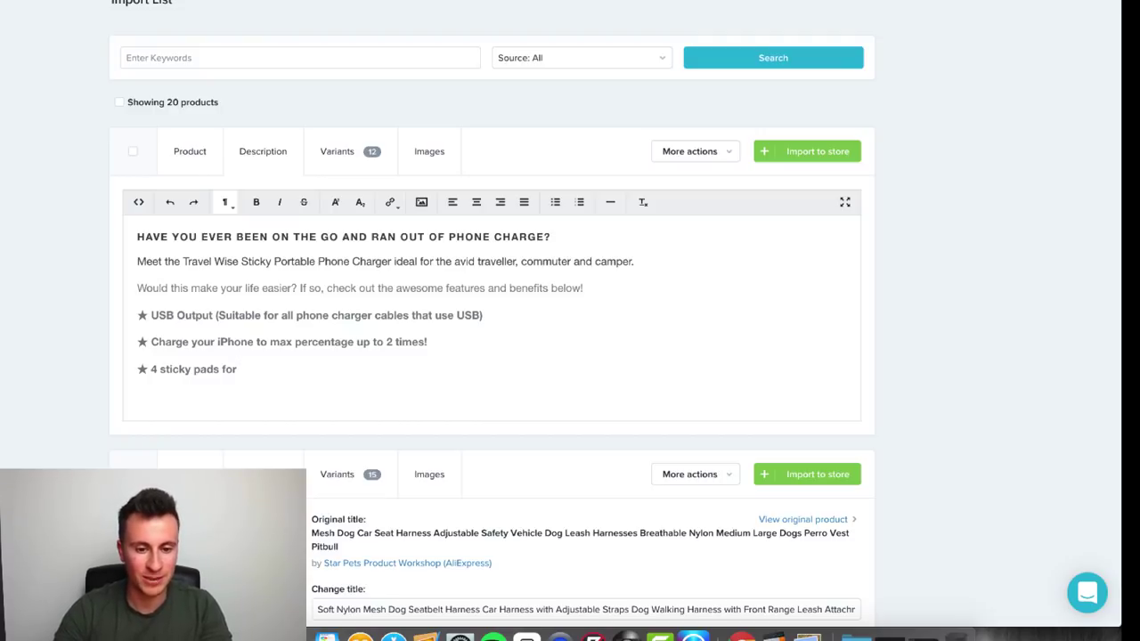
key(BackSpace)
key(BackSpace)
key(BackSpace)
Complete the third feature line with "to stick to any window whether on a train or traveling in a car!" and add a star line below.
text(to stick to )
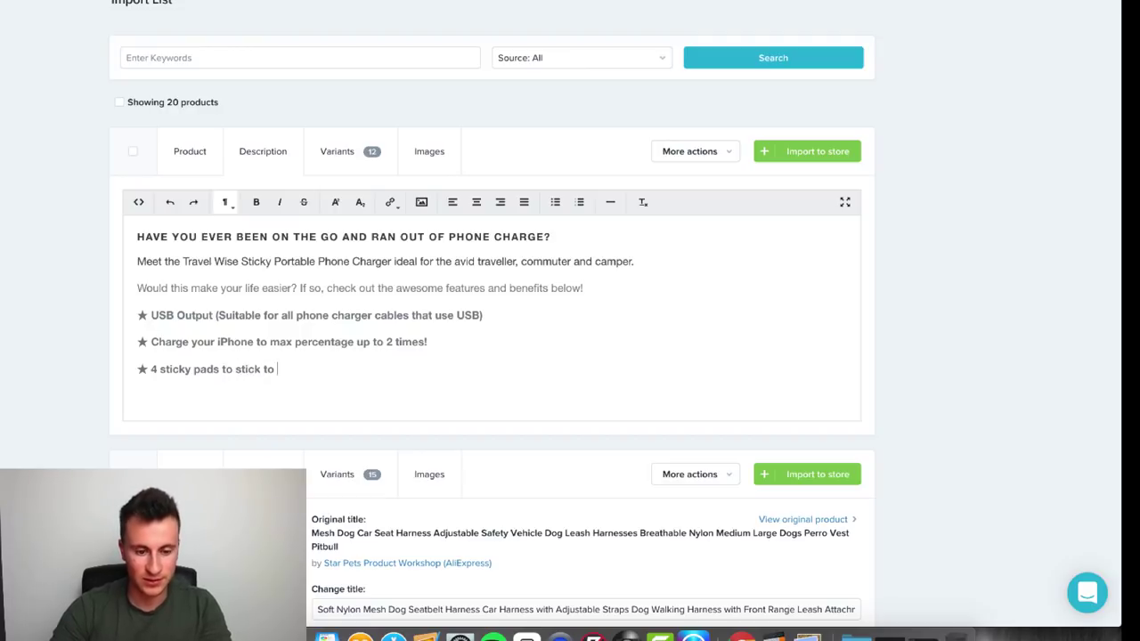
text(any window)
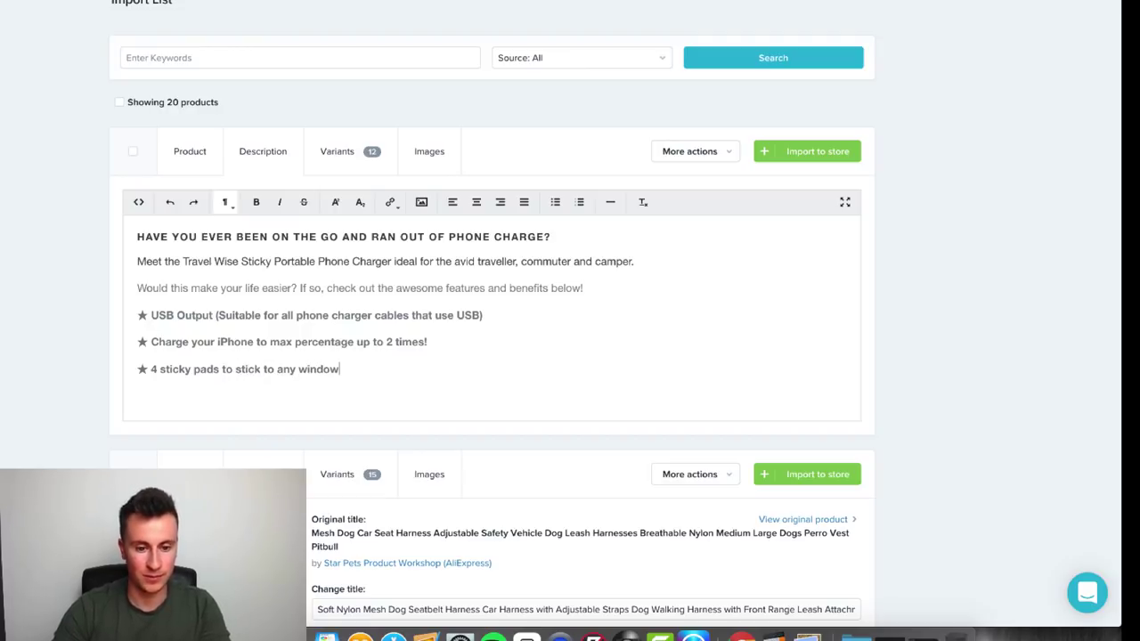
text( whether on )
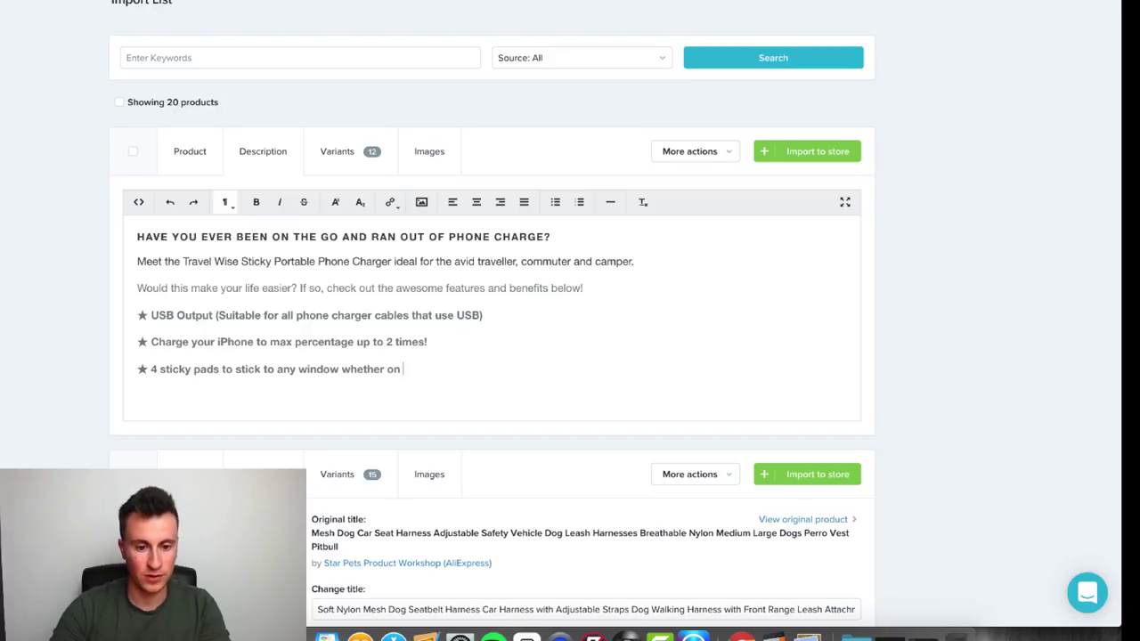
text(a train)
text( or travellin)
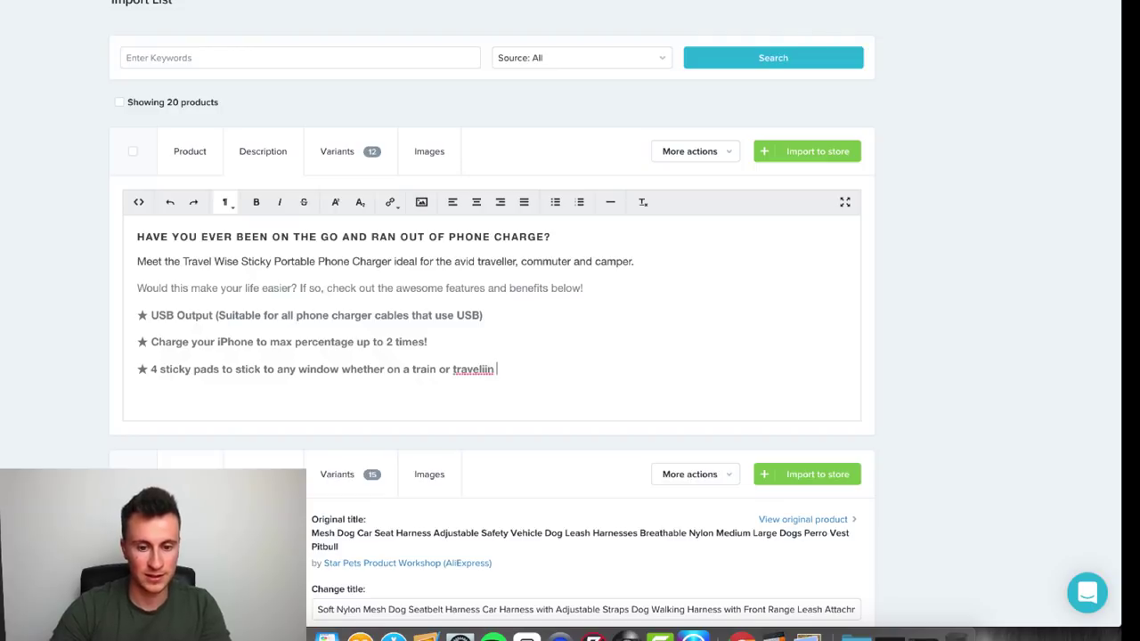
key(BackSpace)
text(g in a car!)
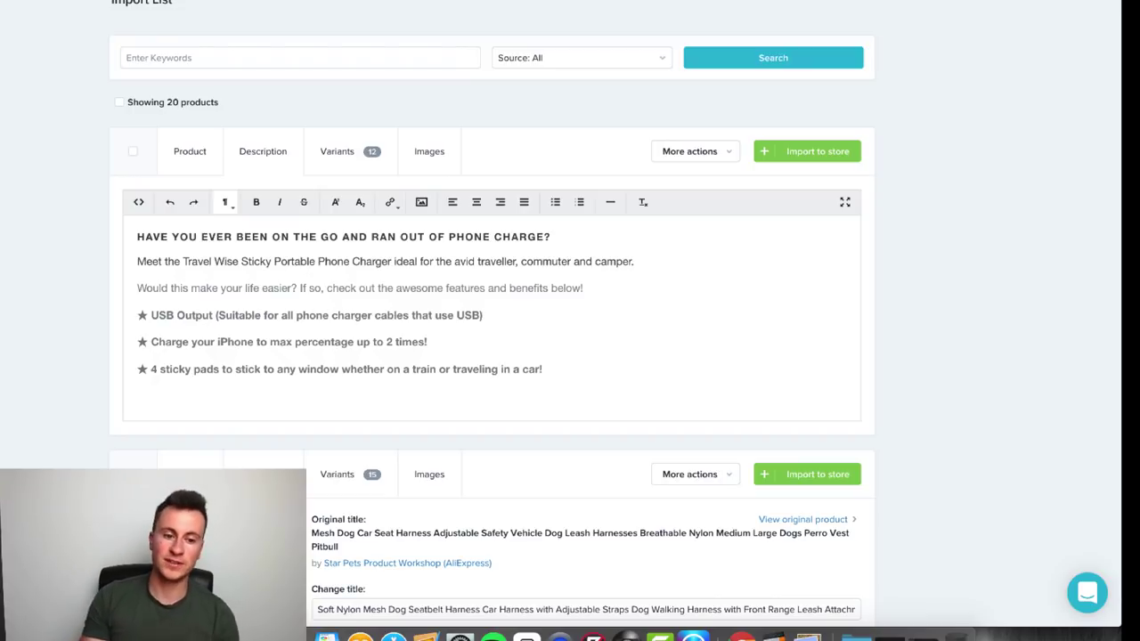
text(★)
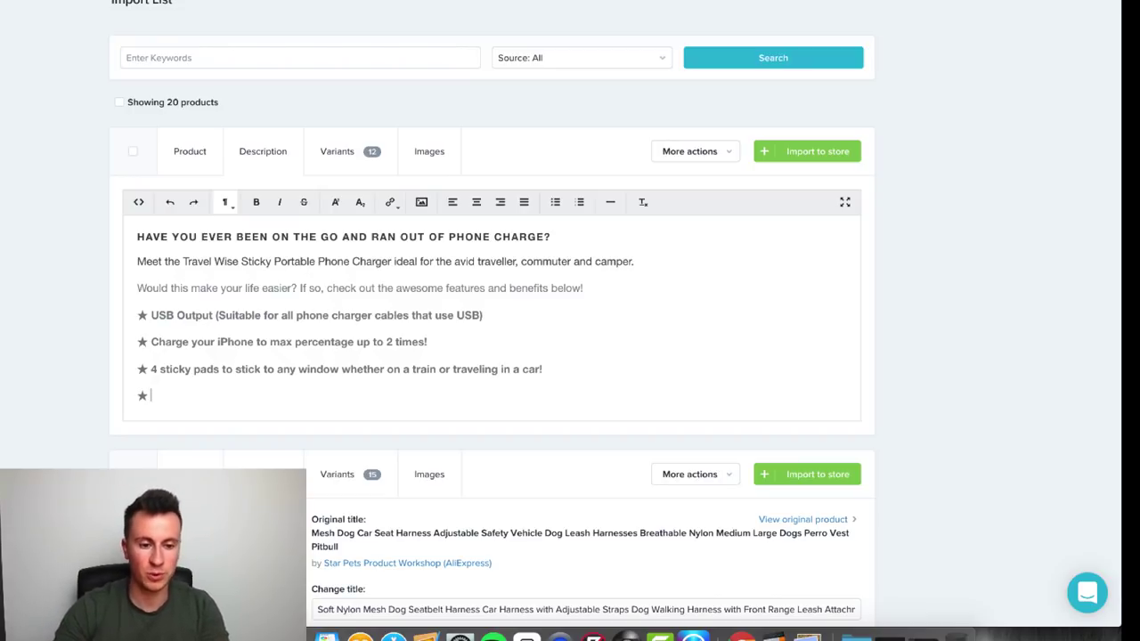
text(Pre charge)
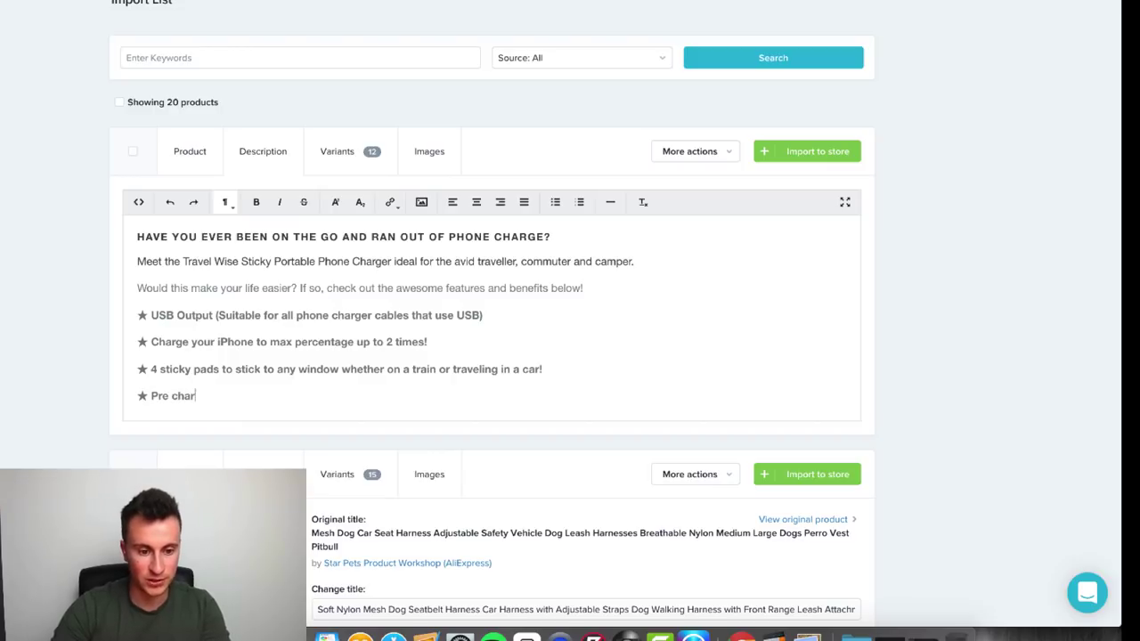
key(BackSpace)
key(BackSpace)
key(BackSpace)
key(BackSpace)
key(BackSpace)
key(BackSpace)
key(BackSpace)
key(BackSpace)
key(BackSpace)
key(BackSpace)
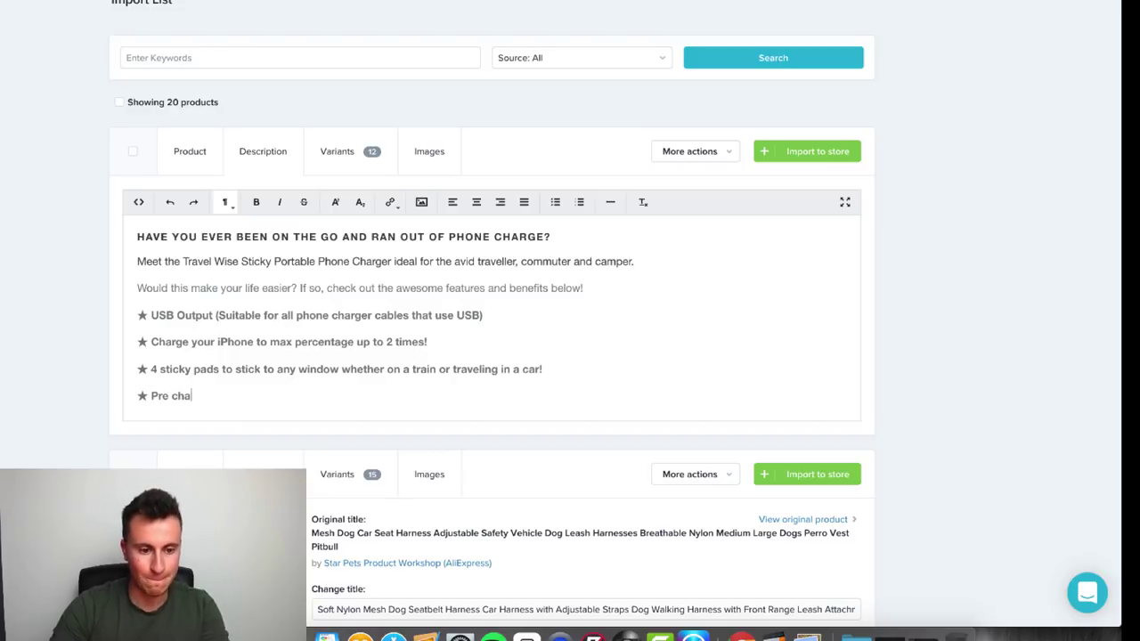
Write "Power bank can also be pre-charged to save time" after the star on the fourth feature line.
text(Powe)
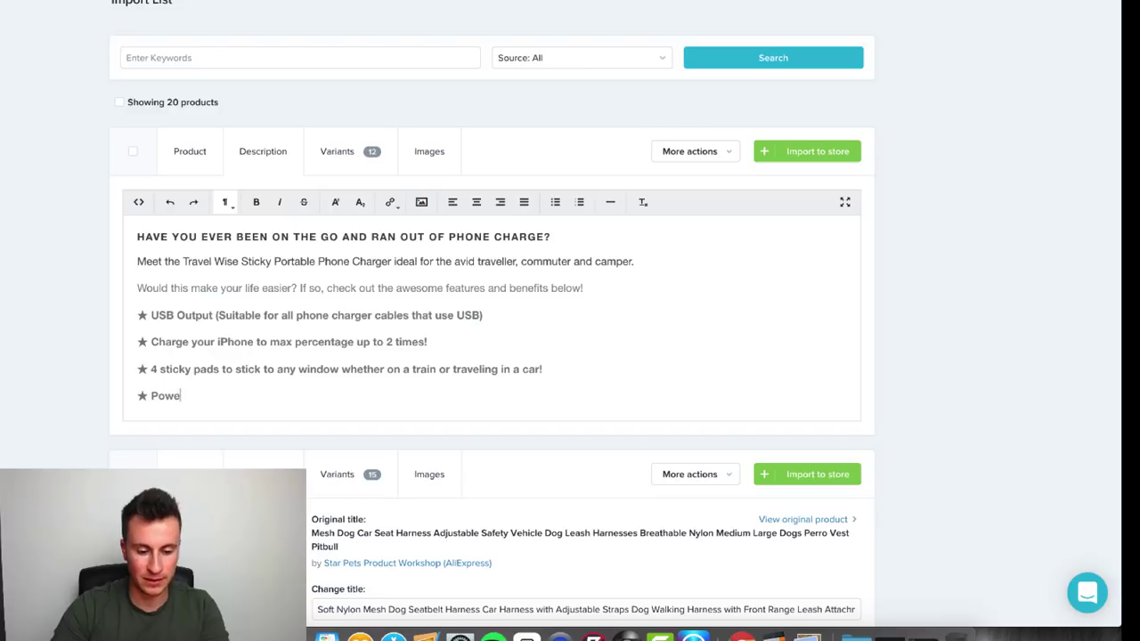
text(r bank can al)
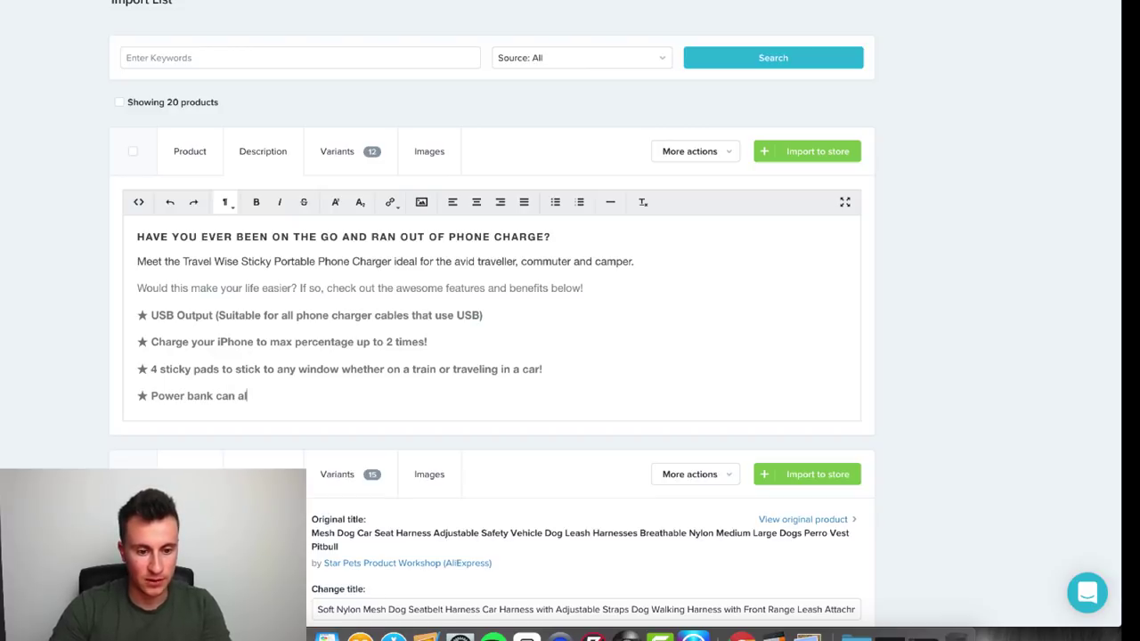
text(so be pre-charged )
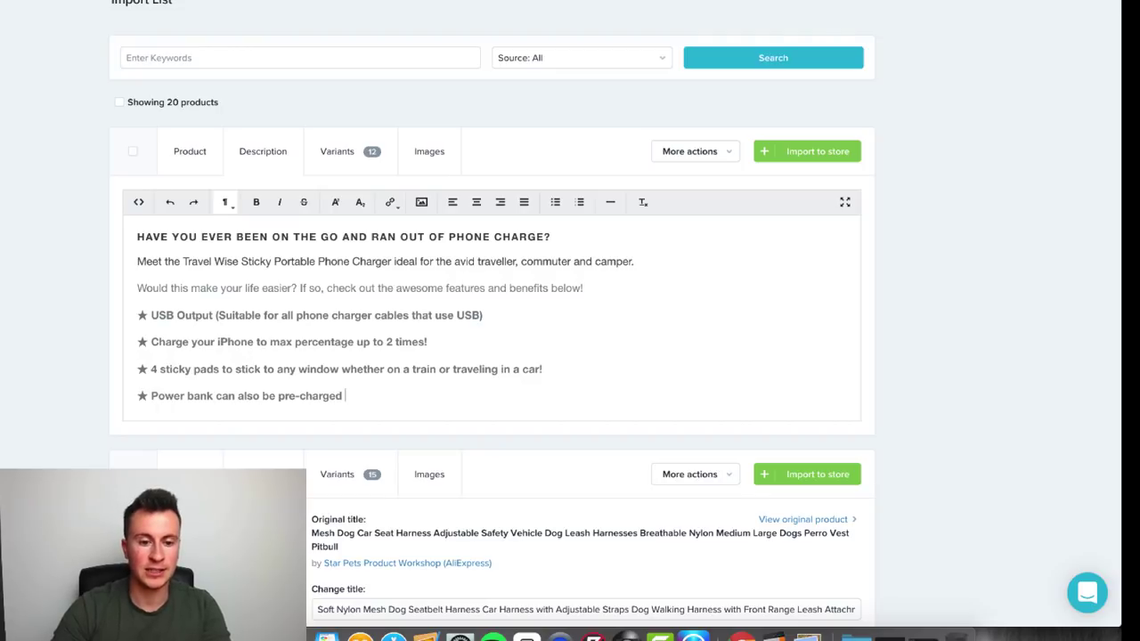
text(to sta)
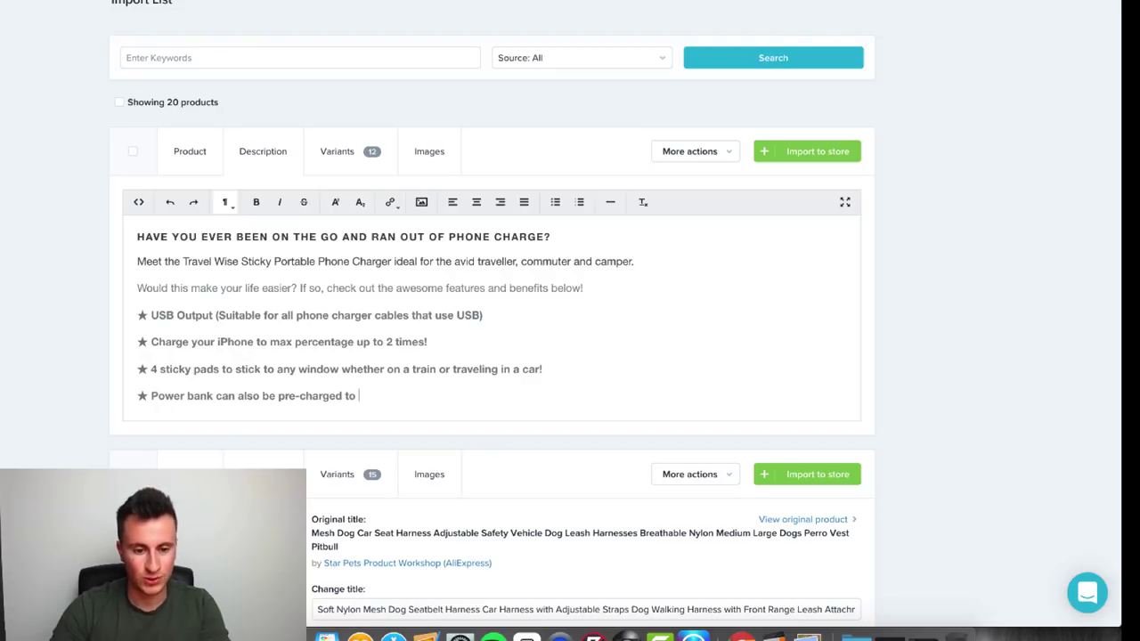
key(BackSpace)
key(BackSpace)
key(BackSpace)
text(s)
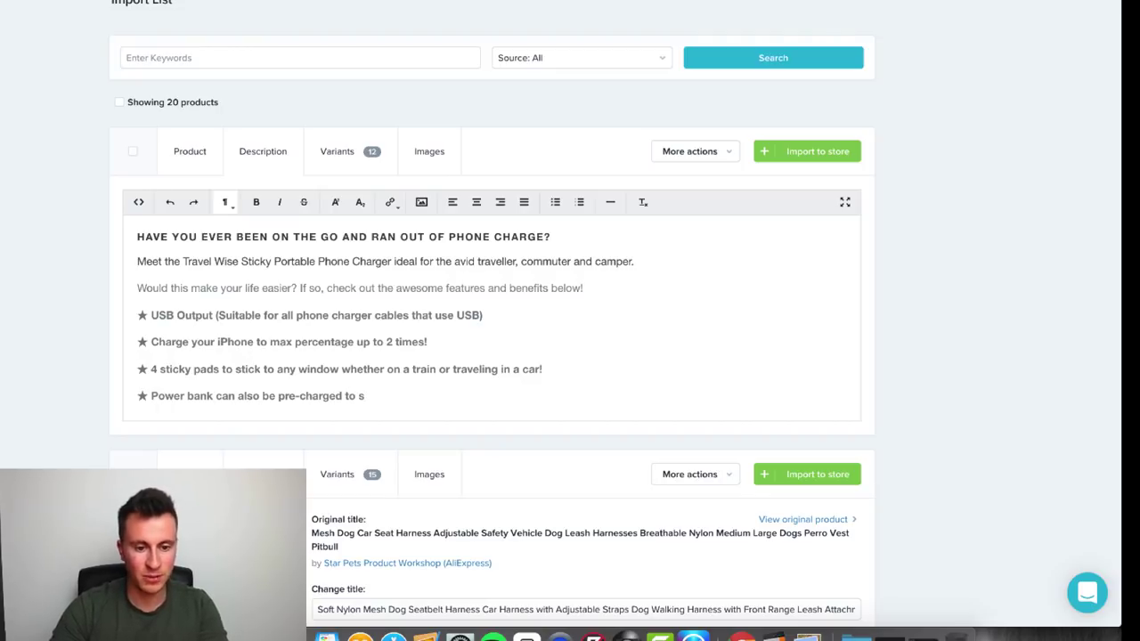
text(ave time an)
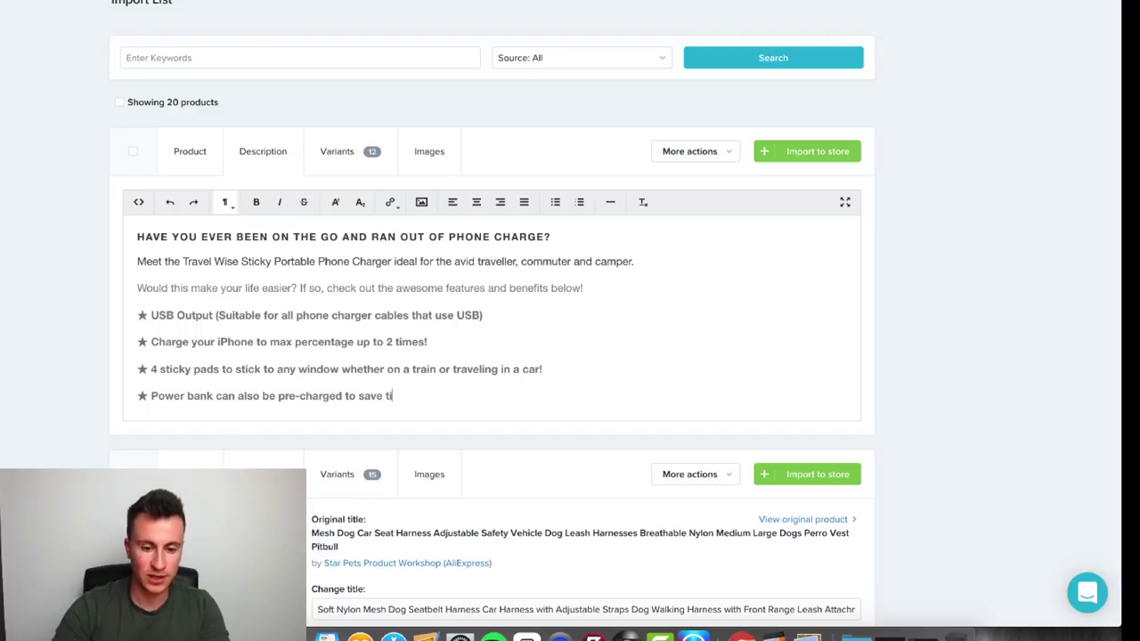
Finish the power bank feature line with "for immediate charging.".
text(d)
key(BackSpace)
key(BackSpace)
key(BackSpace)
text(and i)
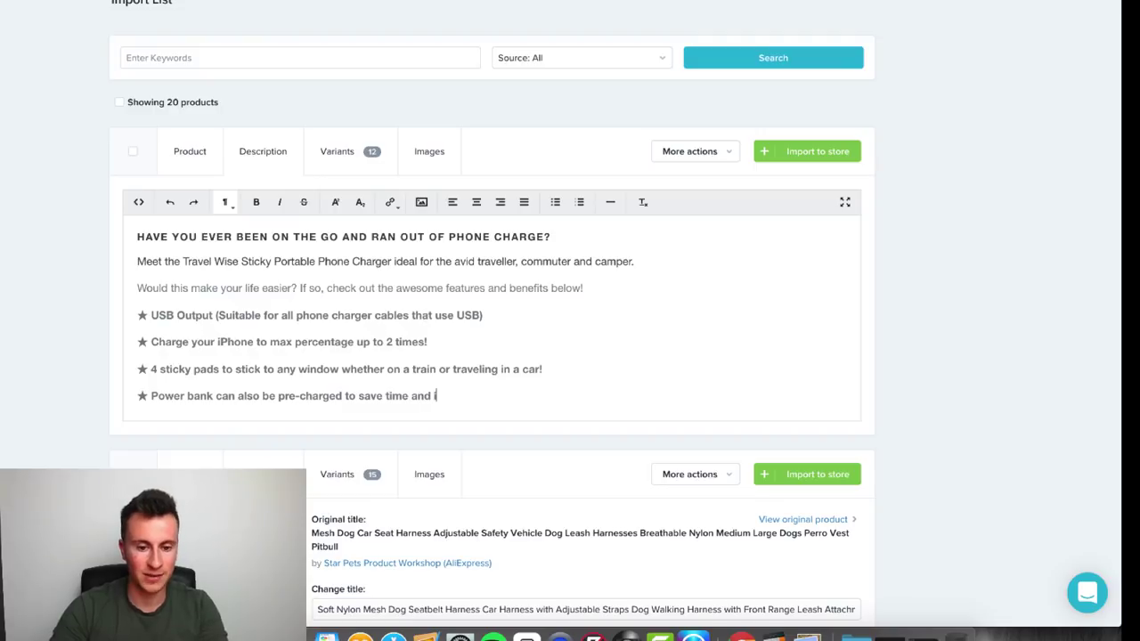
text(mmediate )
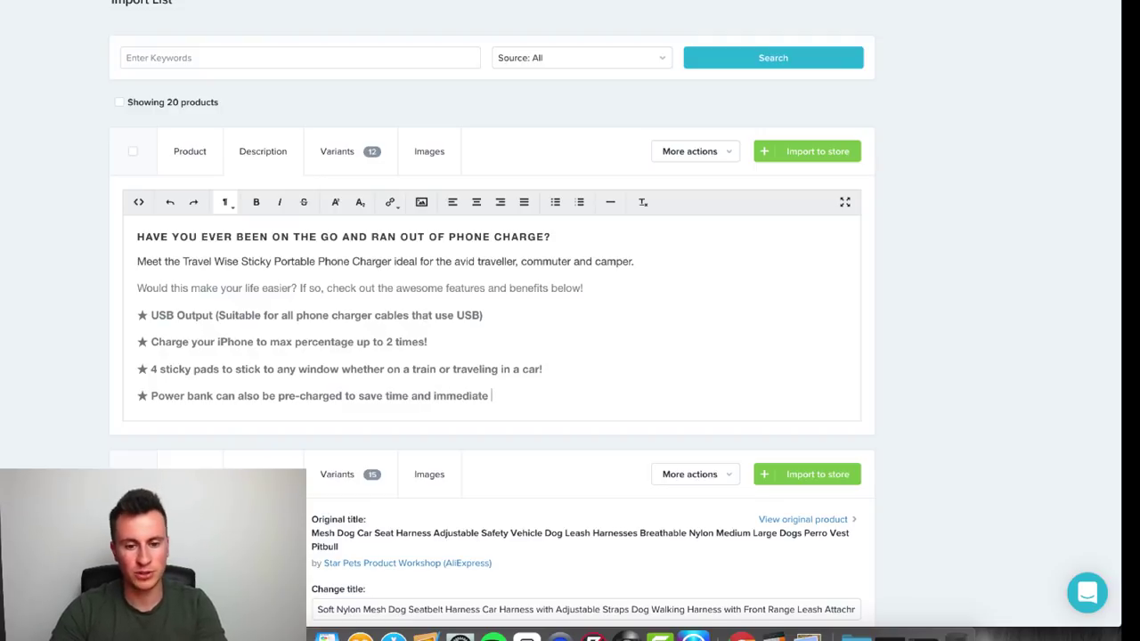
text(charging.)
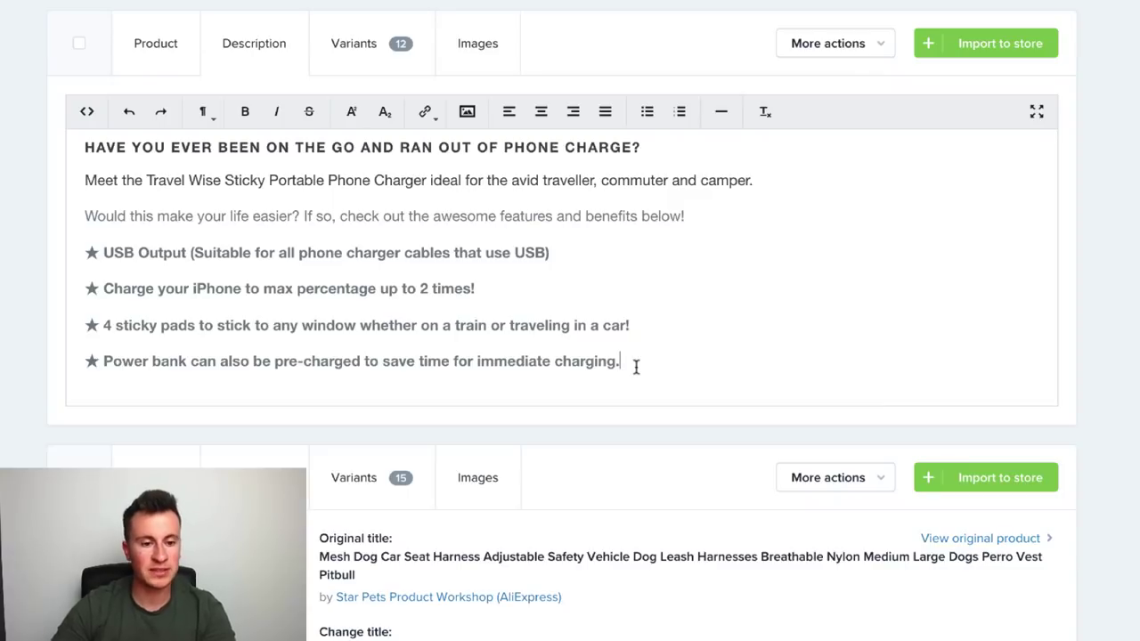
Add a fifth star line reading "Size:" and look up the charger's dimensions in the AliExpress item specifics.
key(Return)
text(★)
text(Size:)
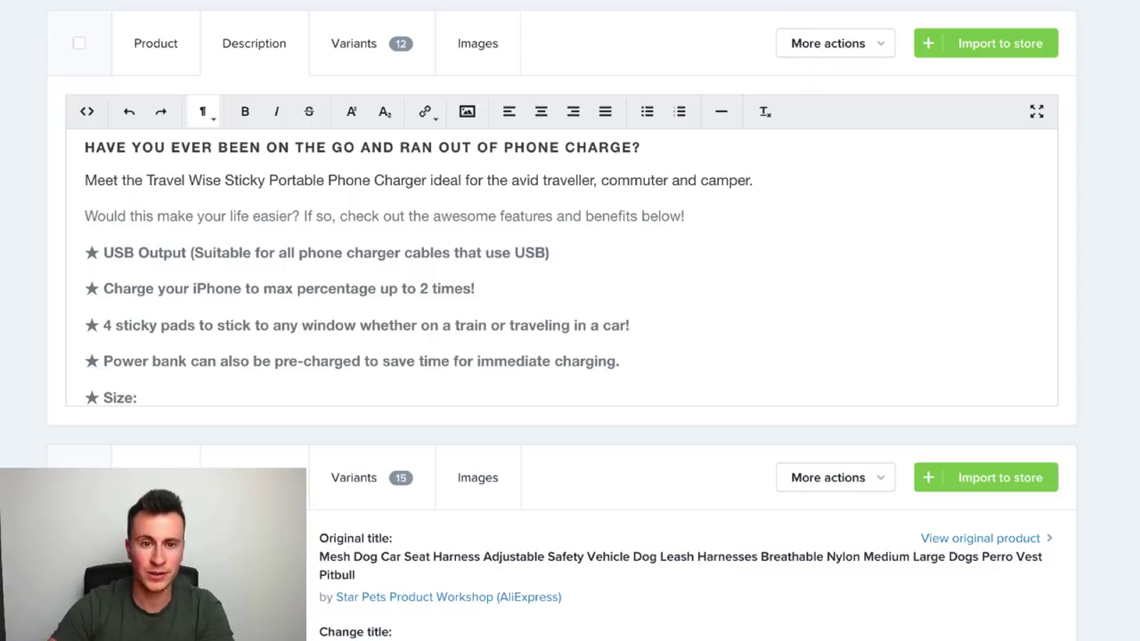
key(ctrl+Tab)
scroll(570, 321, down, 4)
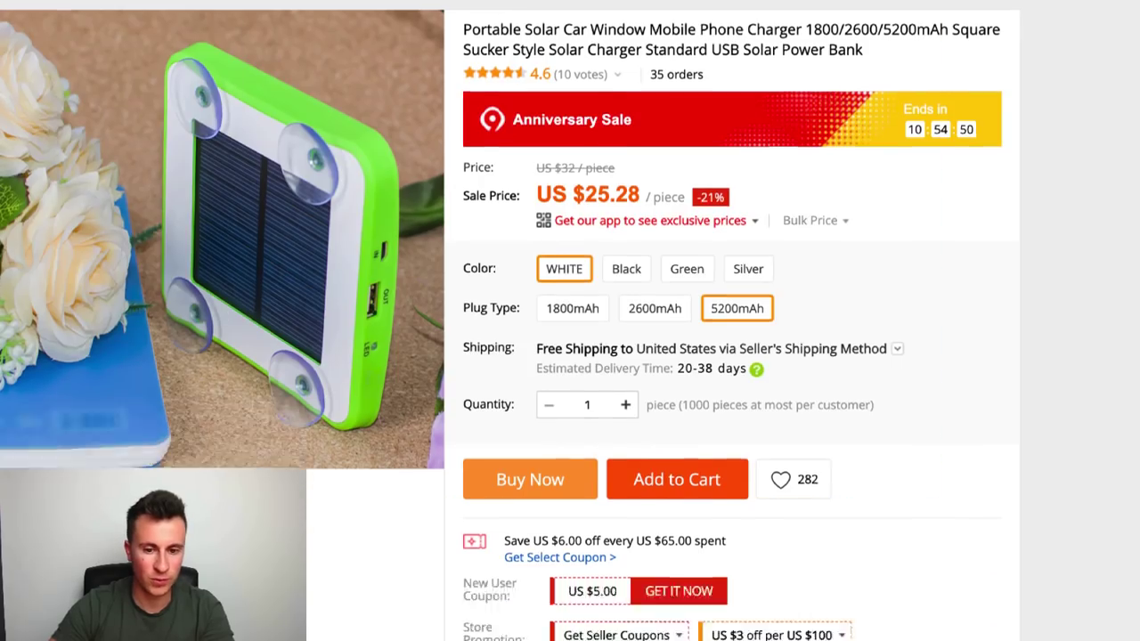
scroll(681, 365, down, 7)
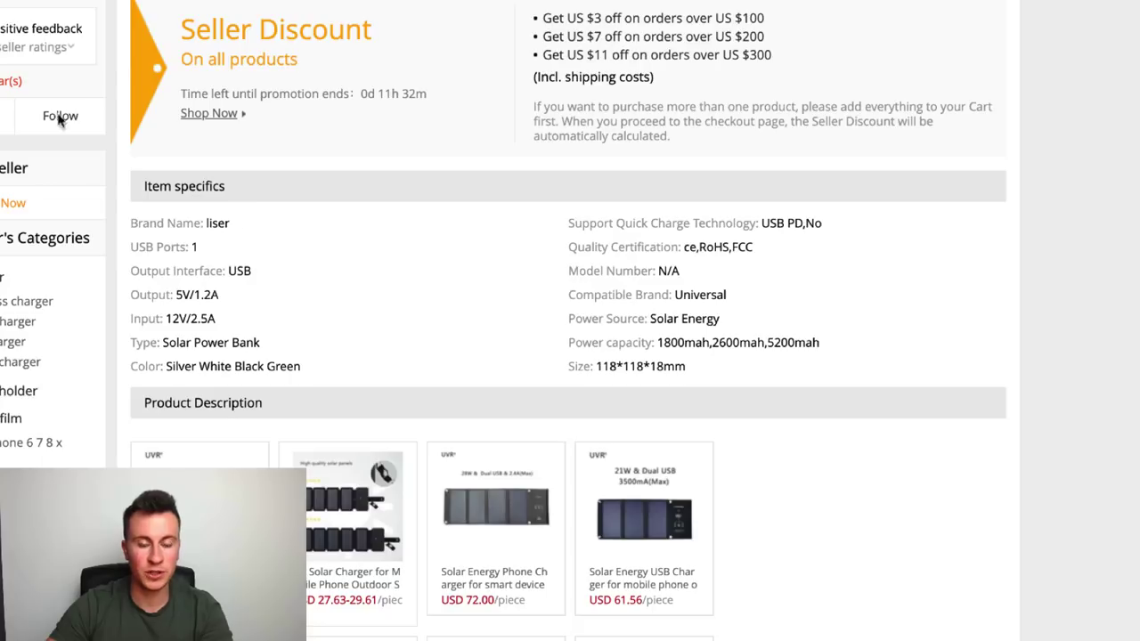
Return to the Oberlo description and complete the size line with "118mm x 118mm x 18mm".
key(ctrl+Tab)
text(1)
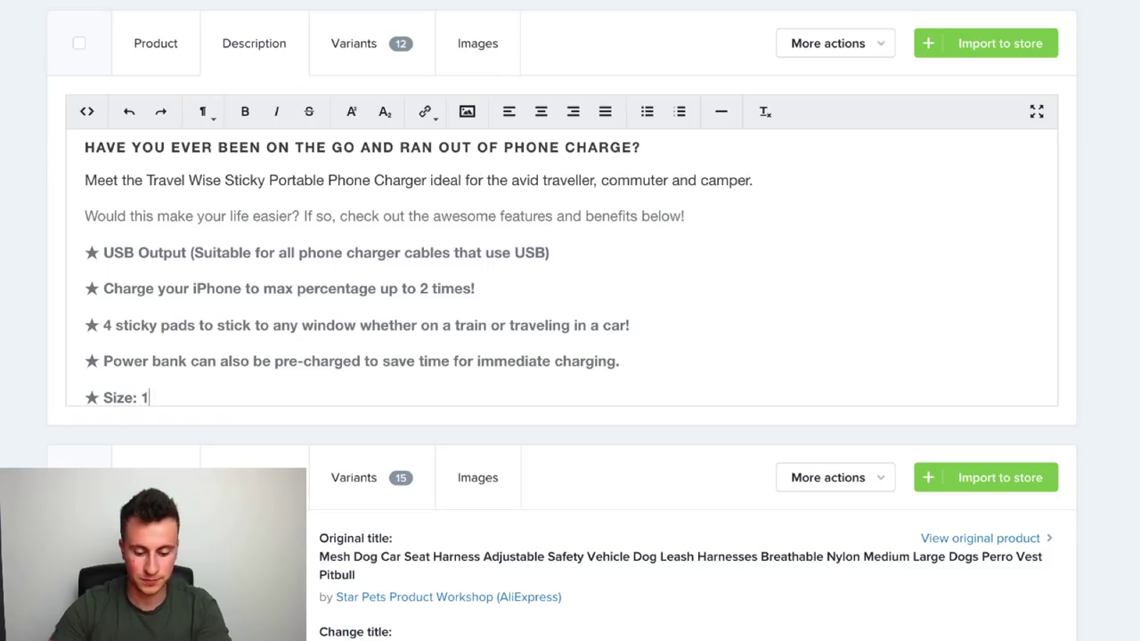
text(18mm x 118mm z)
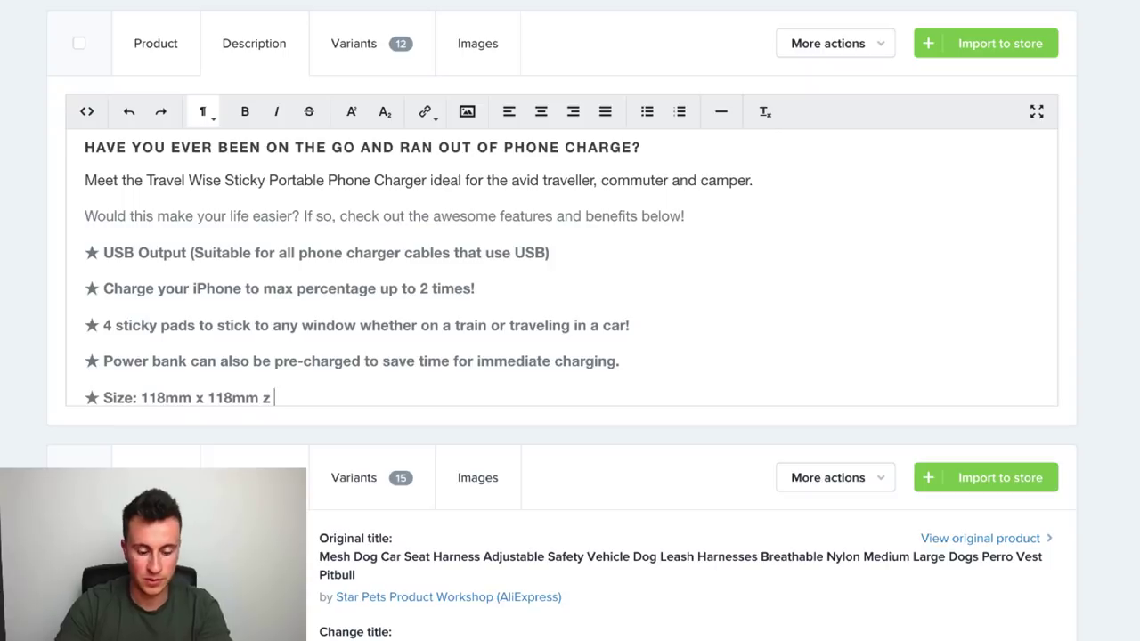
key(BackSpace)
text(x )
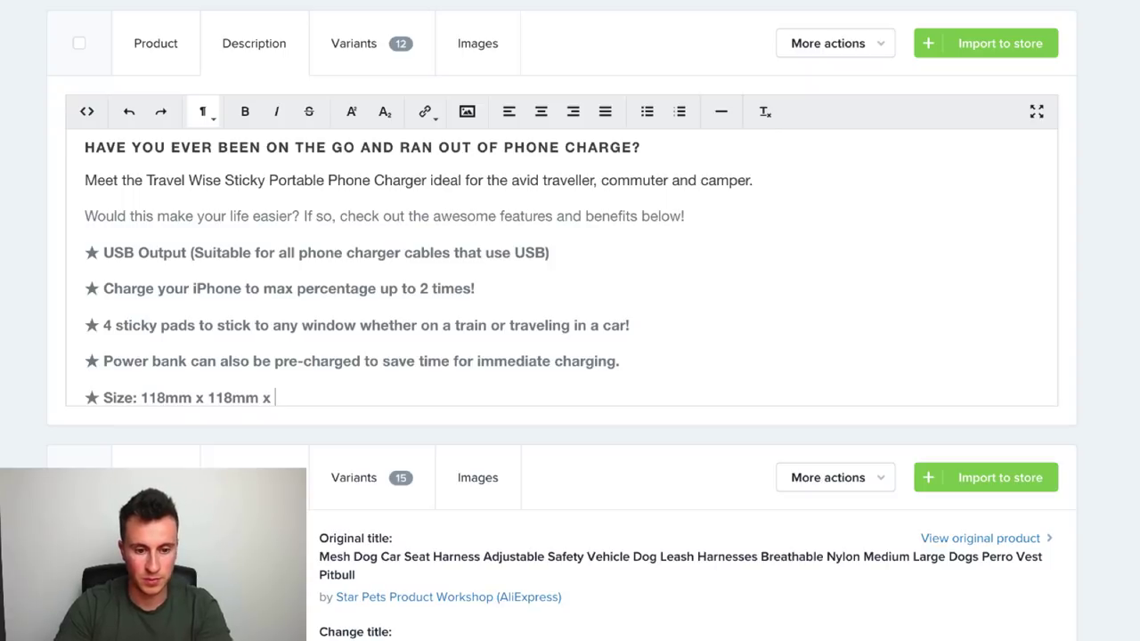
text(18mm)
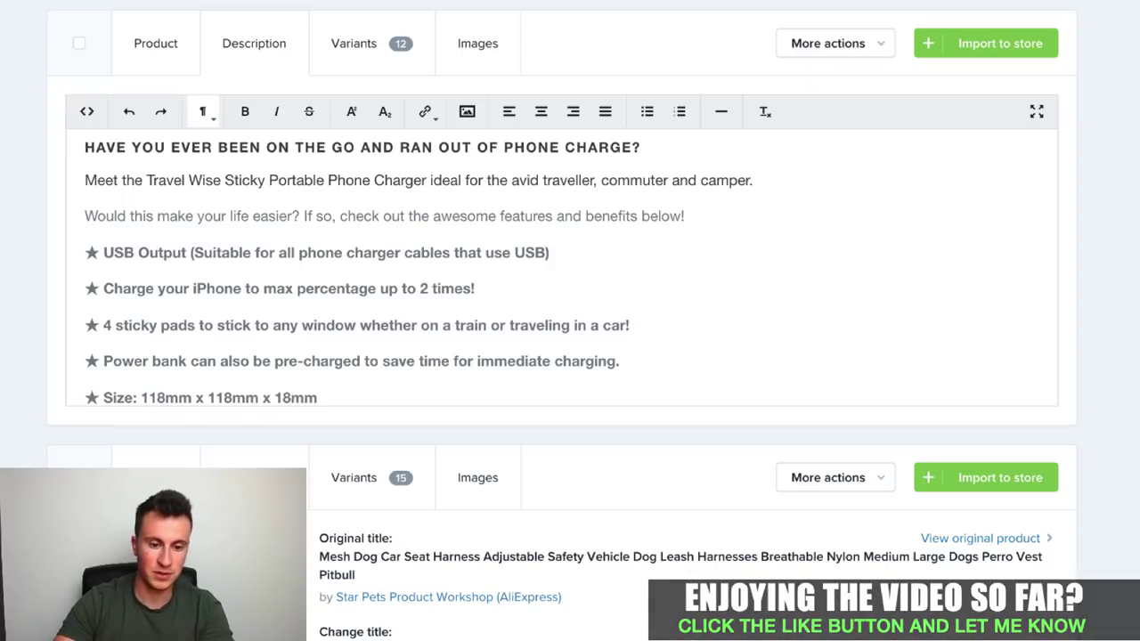
Copy the safe checkout and 30-day money back guarantee images from the Shopify backpack description and paste them below the Oberlo size line.
scroll(327, 267, down, 1)
scroll(329, 285, up, 1)
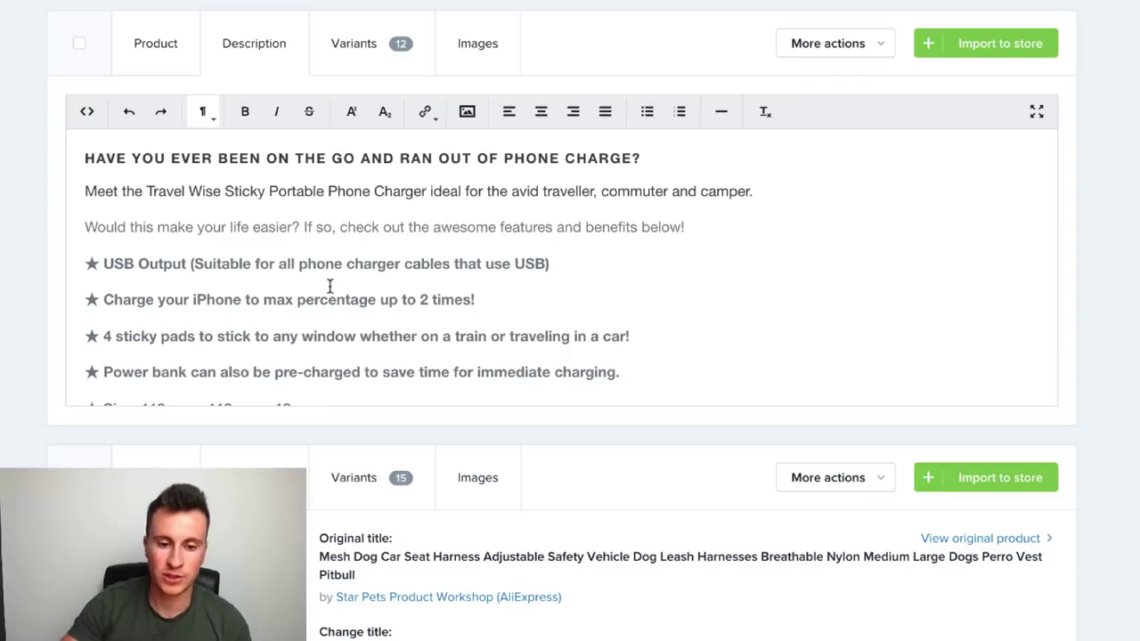
scroll(363, 323, down, 1)
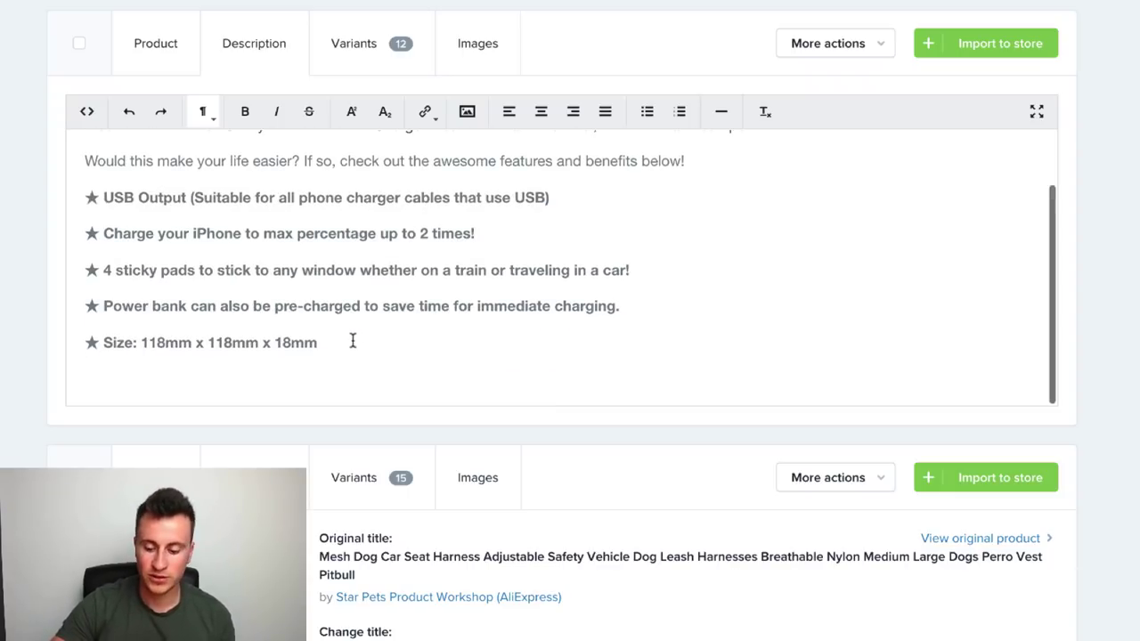
key(Return)
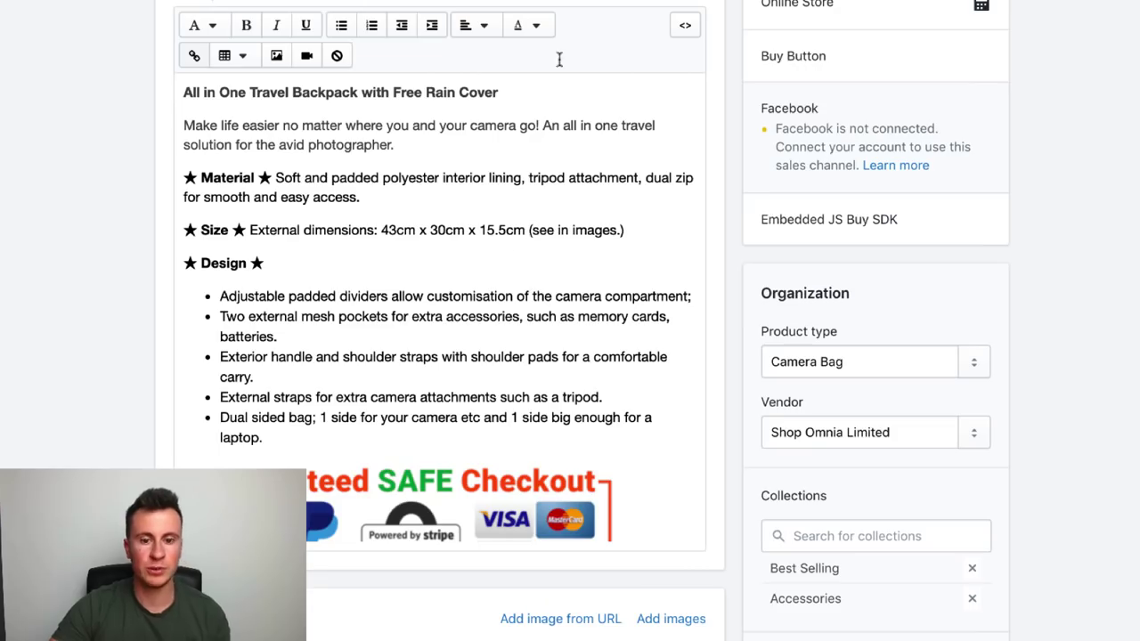
scroll(508, 242, down, 5)
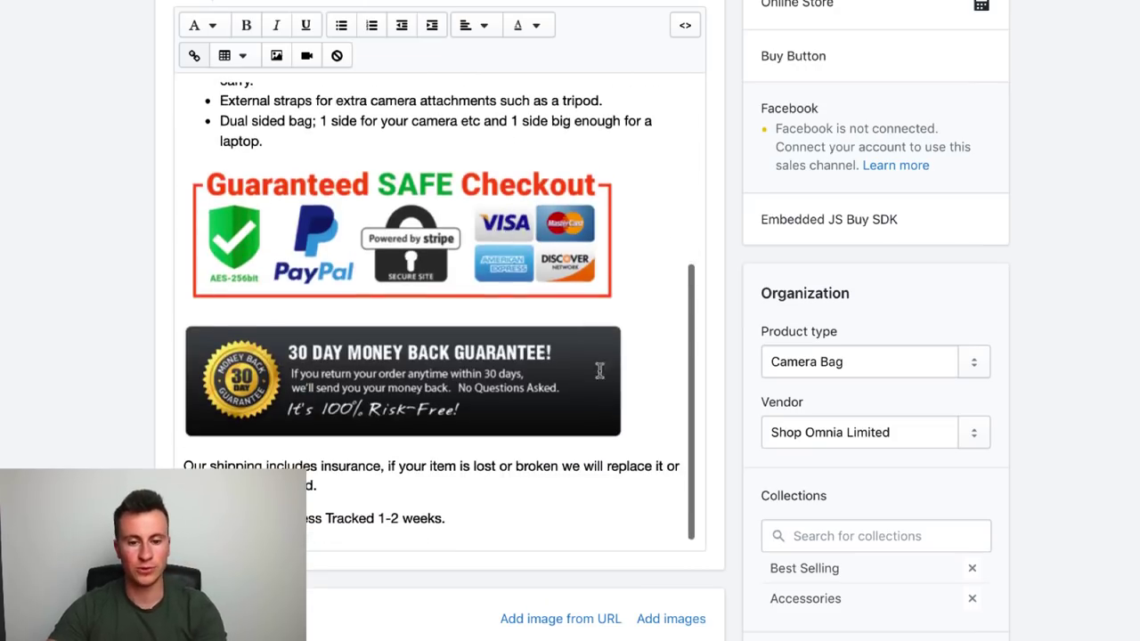
drag(639, 409, 185, 250)
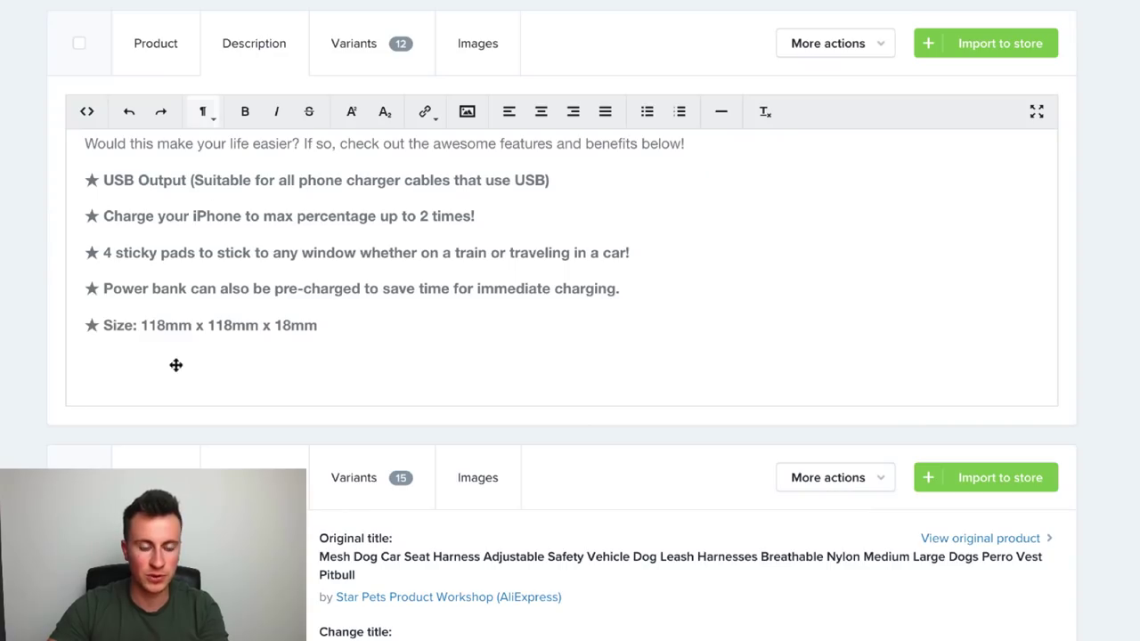
key(ctrl+v)
scroll(600, 366, down, 3)
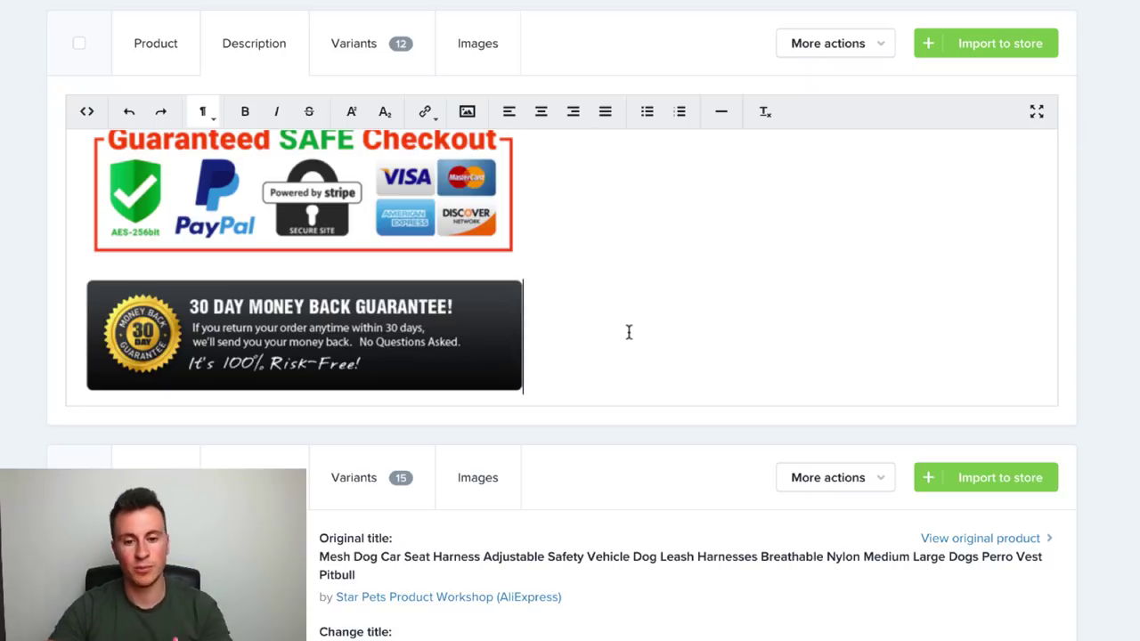
Copy the shipping insurance and EMS Express delivery lines from the Shopify backpack description to below the guarantee image, and review the Oberlo description.
key(Return)
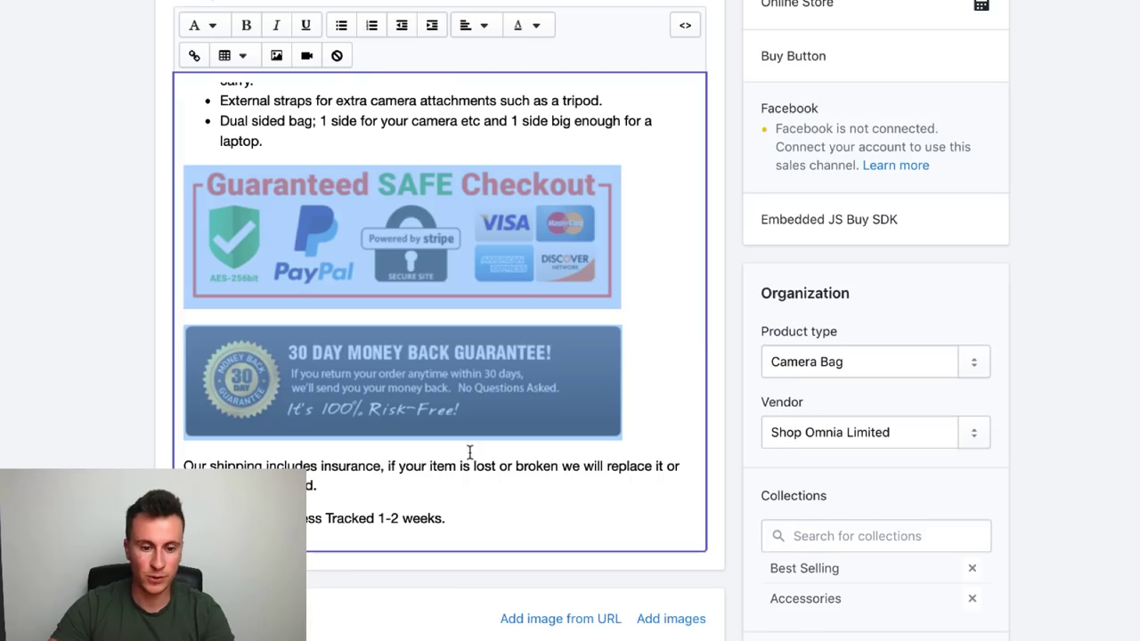
scroll(458, 418, down, 3)
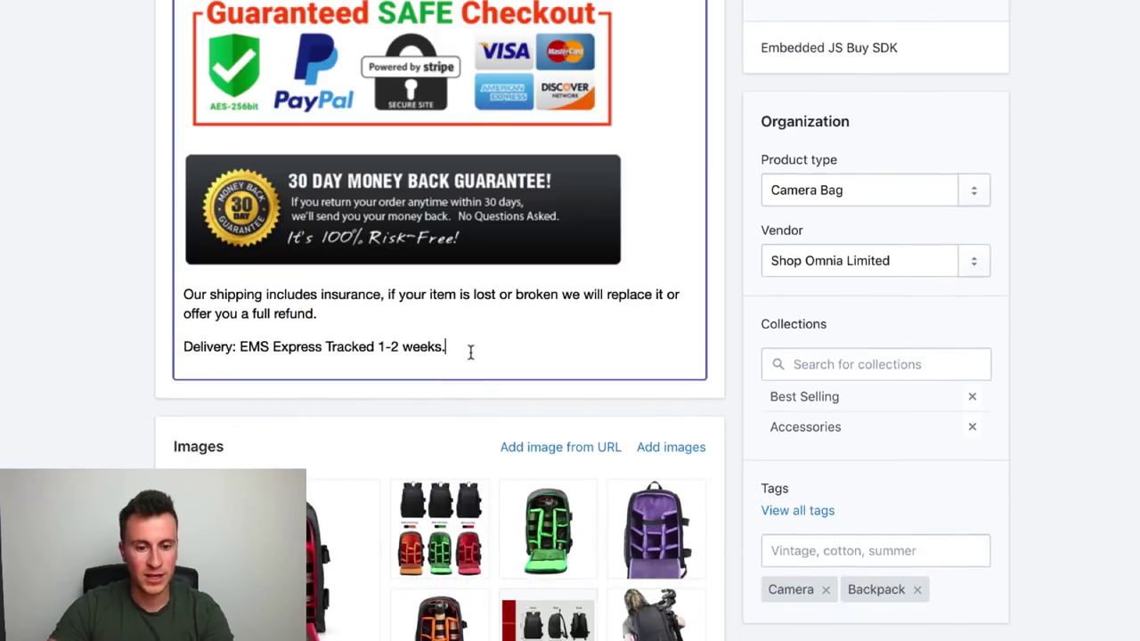
drag(468, 350, 130, 283)
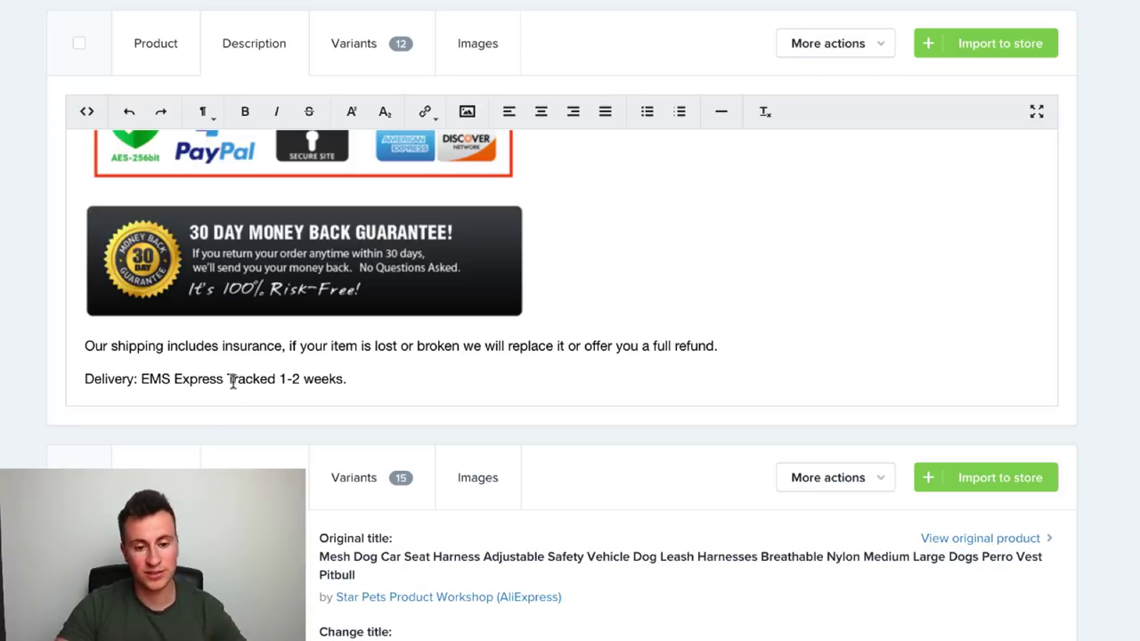
click(348, 378)
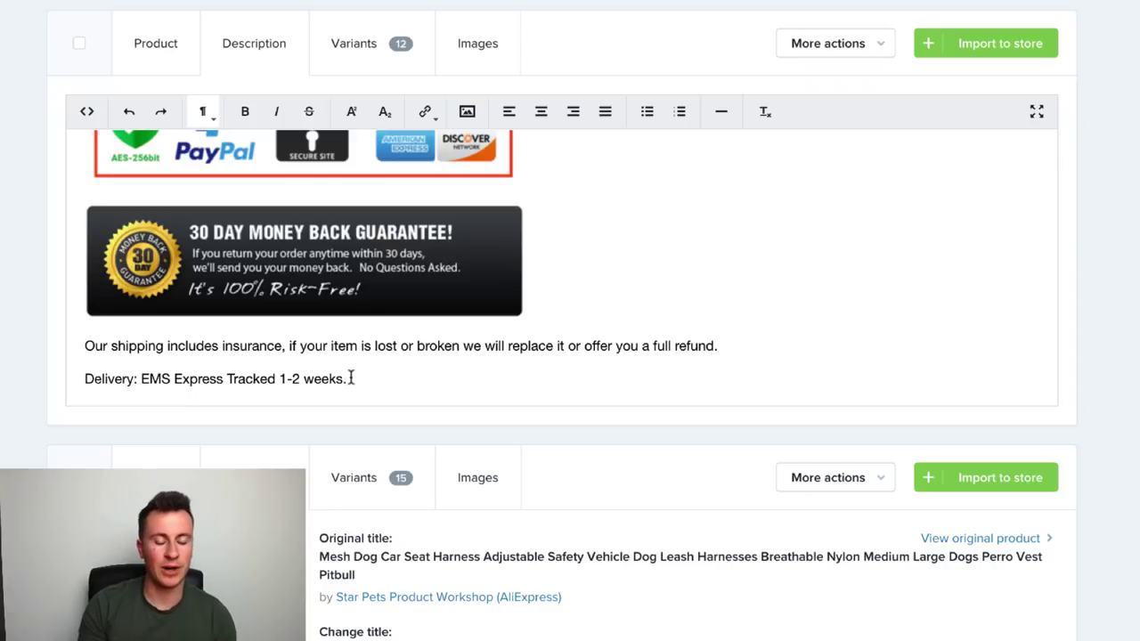
scroll(488, 315, up, 15)
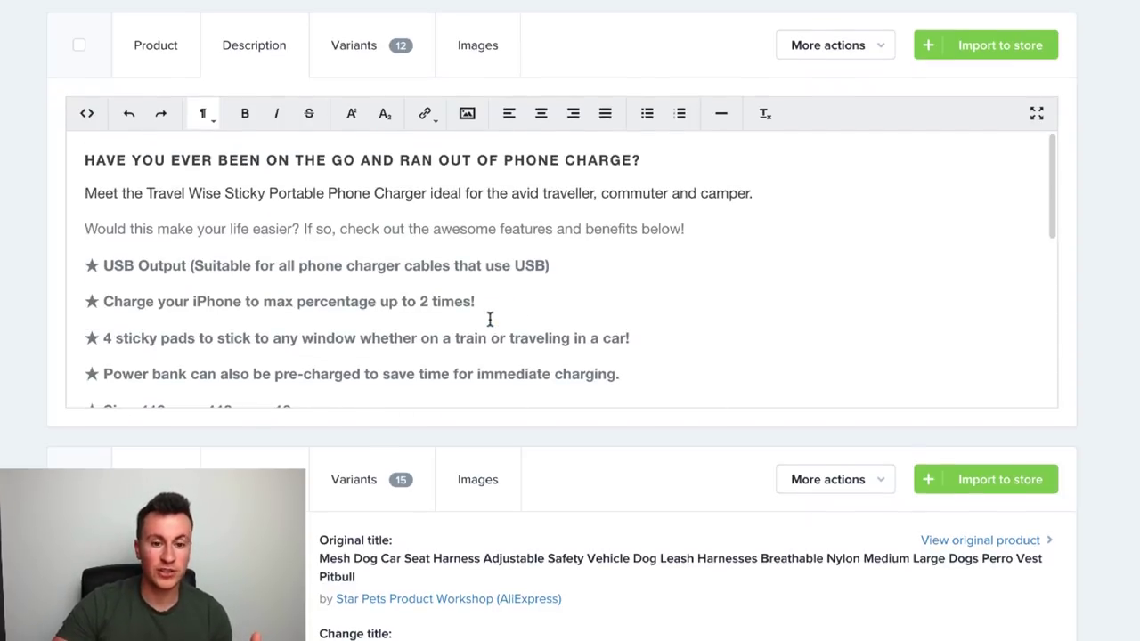
Open the solar charger's variants and exclude the green and black 1800mAh and 2600mAh options from the import.
click(363, 60)
scroll(120, 279, down, 5)
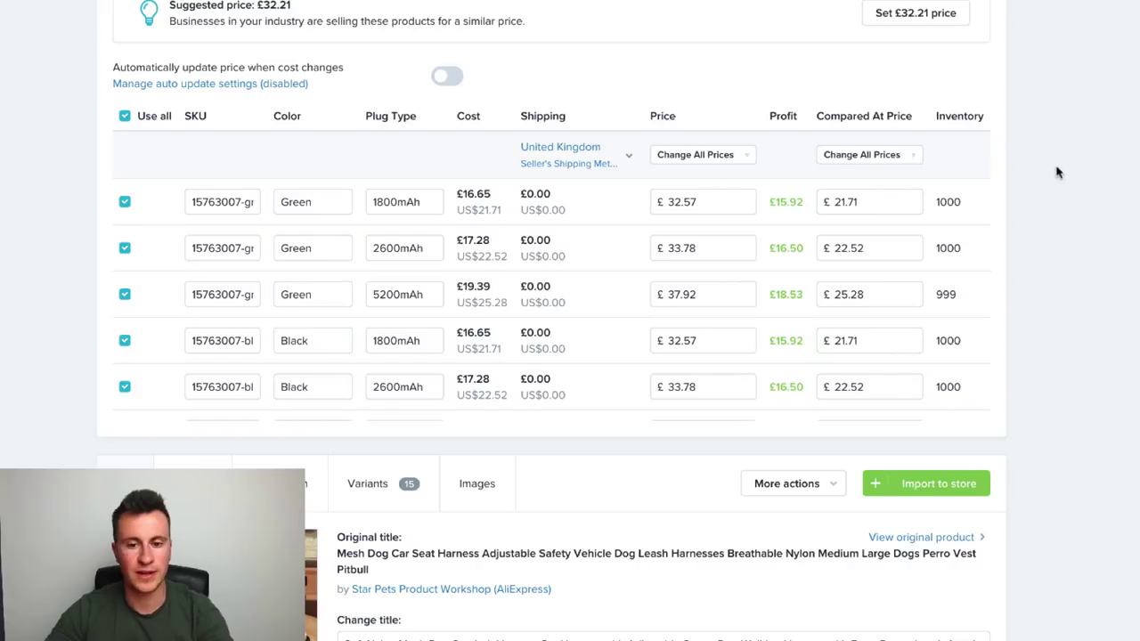
scroll(1059, 217, down, 1)
scroll(1058, 217, up, 1)
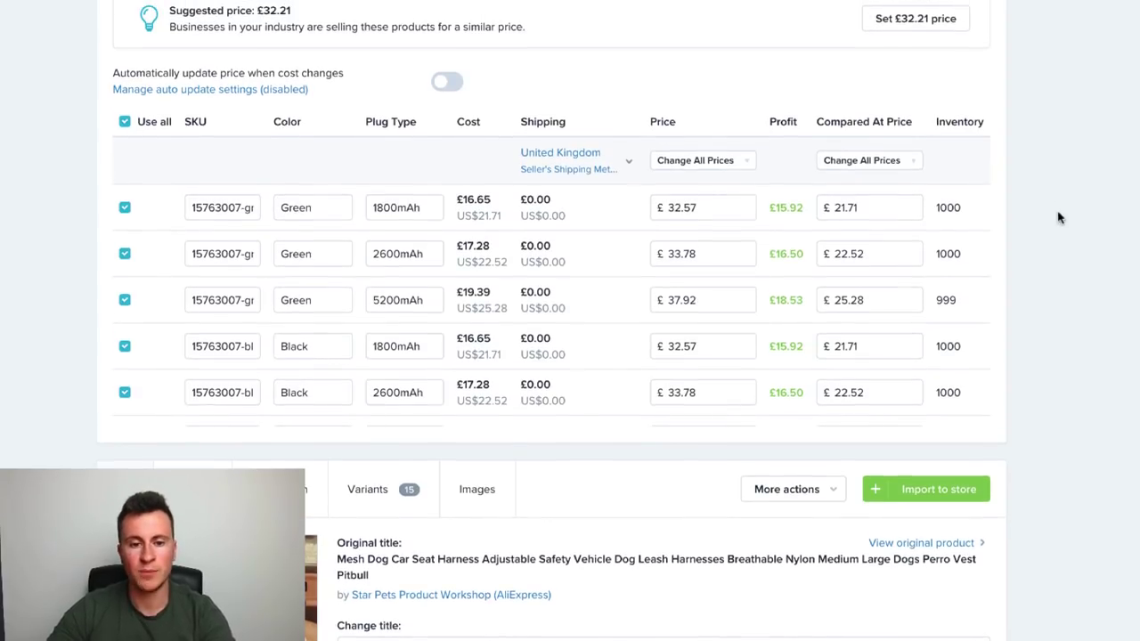
scroll(399, 297, down, 5)
scroll(397, 303, up, 4)
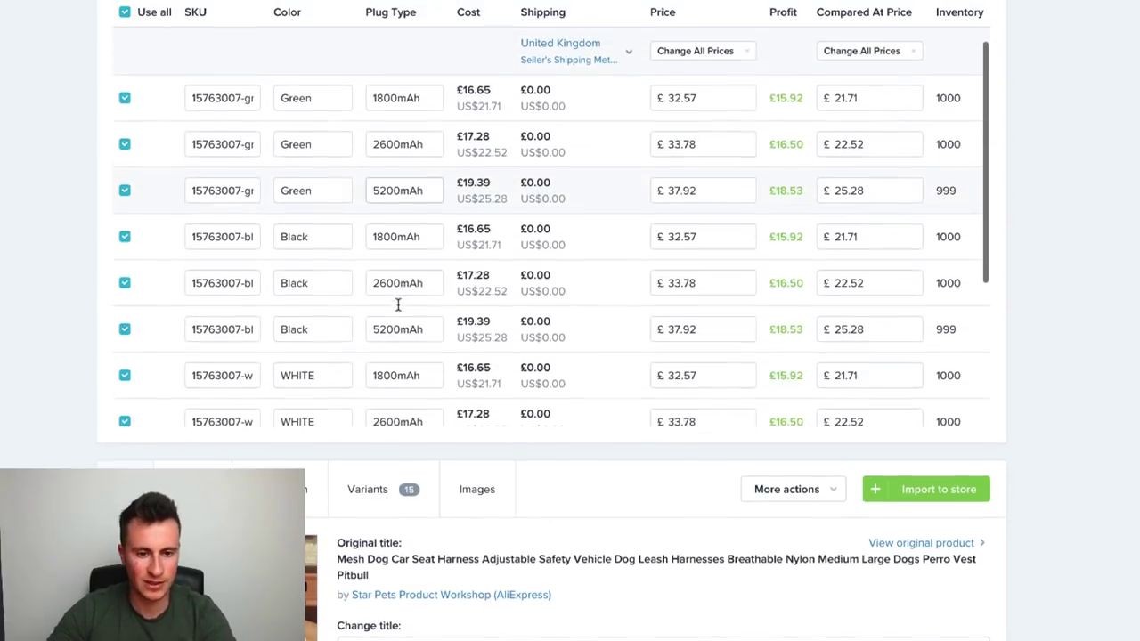
click(125, 102)
click(125, 148)
scroll(125, 200, down, 1)
click(125, 189)
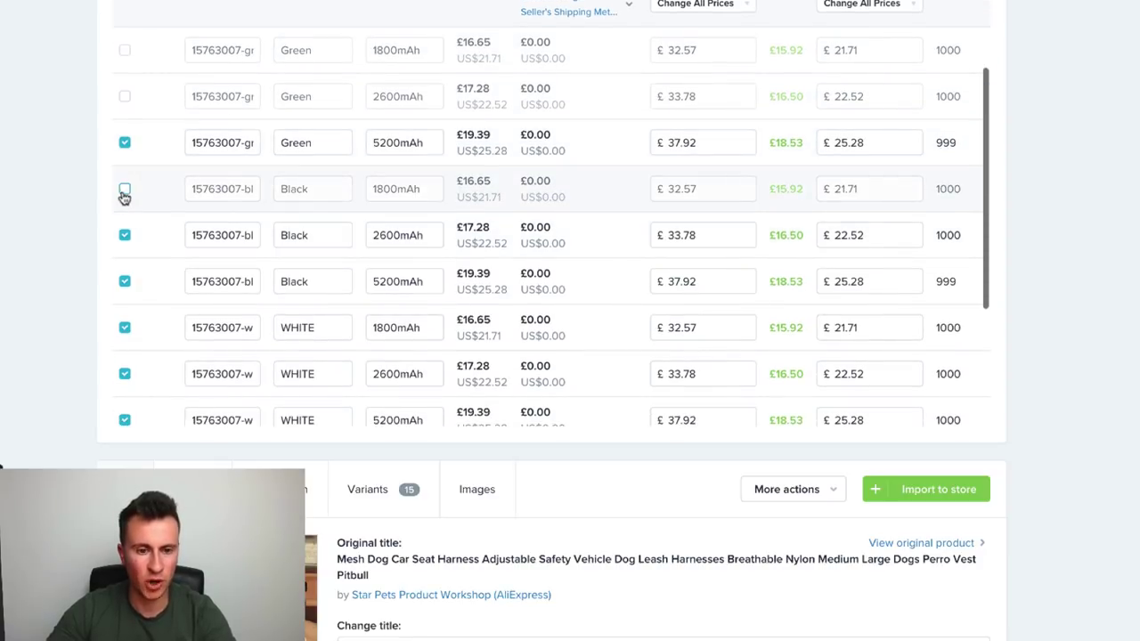
click(124, 235)
Exclude the white and silver 1800mAh and 2600mAh charger variants from the import.
scroll(140, 285, down, 2)
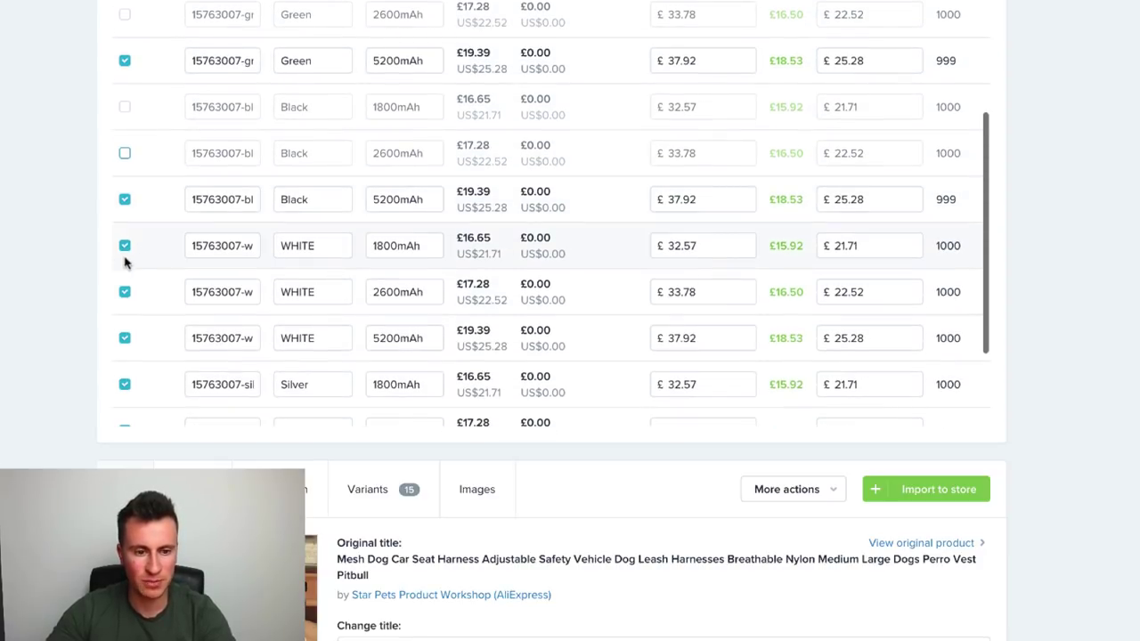
click(124, 292)
click(125, 246)
scroll(137, 276, down, 2)
click(126, 293)
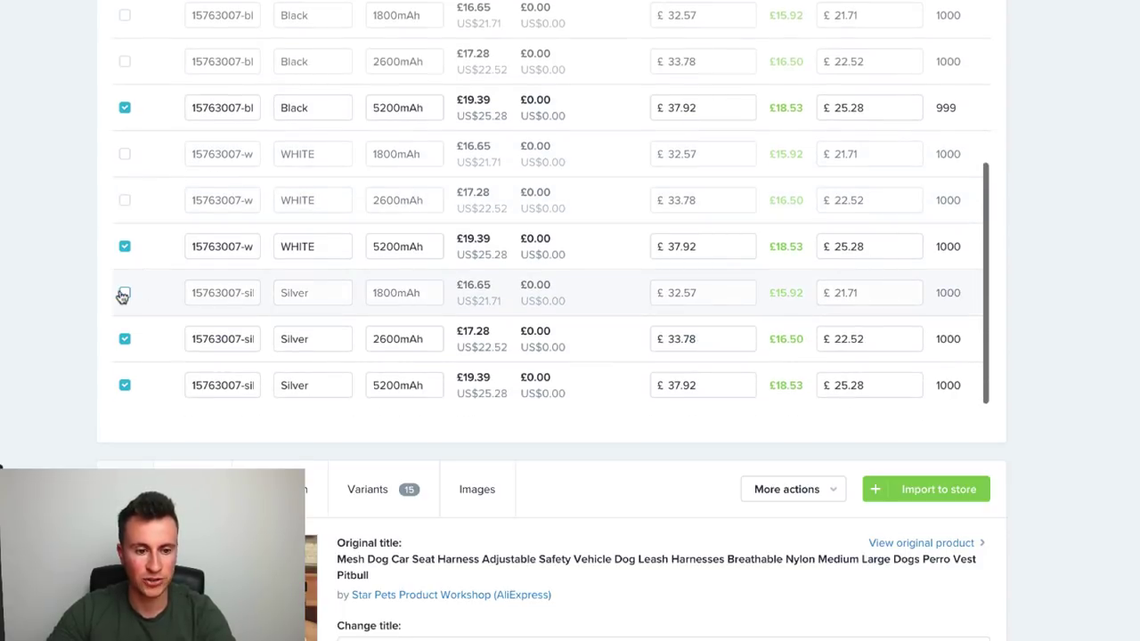
click(125, 339)
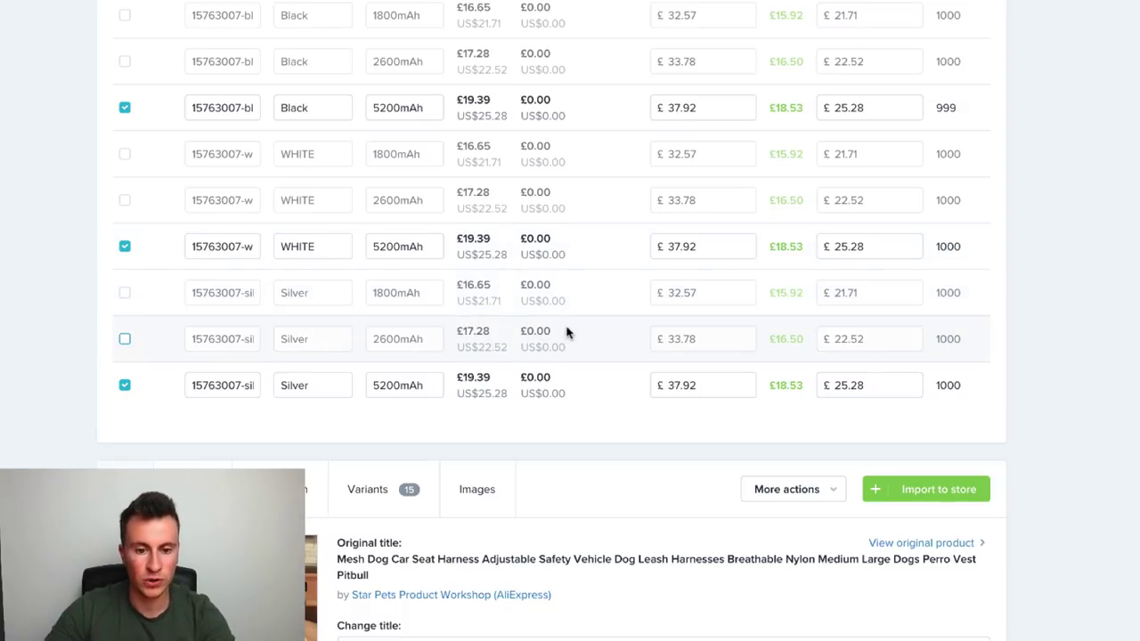
Review the variants still selected for import and open the green 5200mAh variant's plug type for editing.
scroll(567, 330, down, 1)
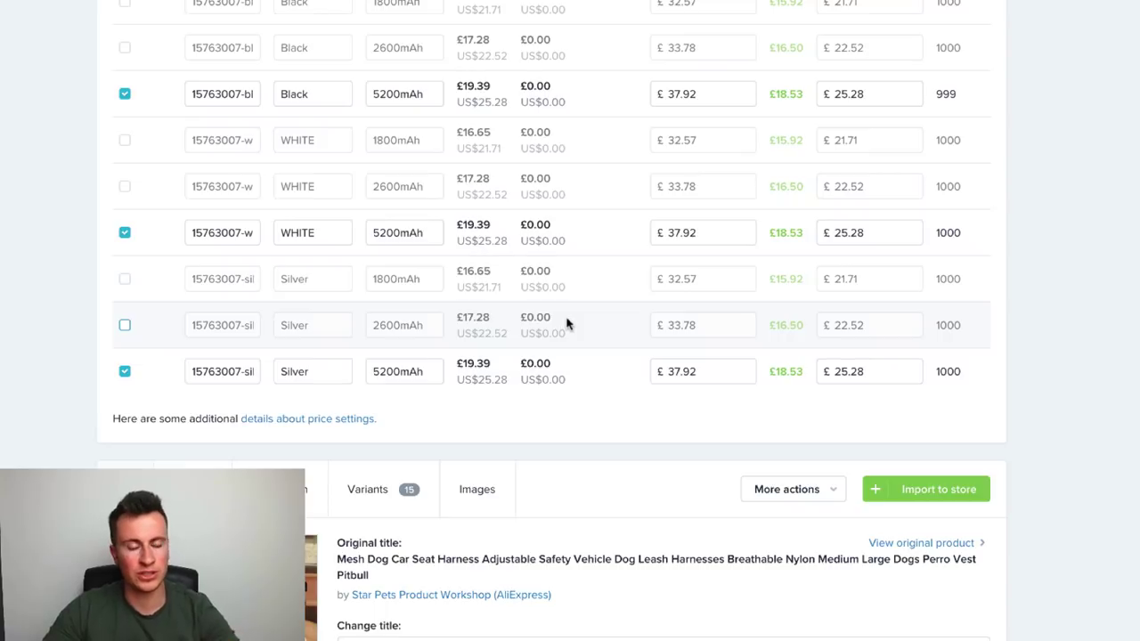
scroll(475, 324, up, 4)
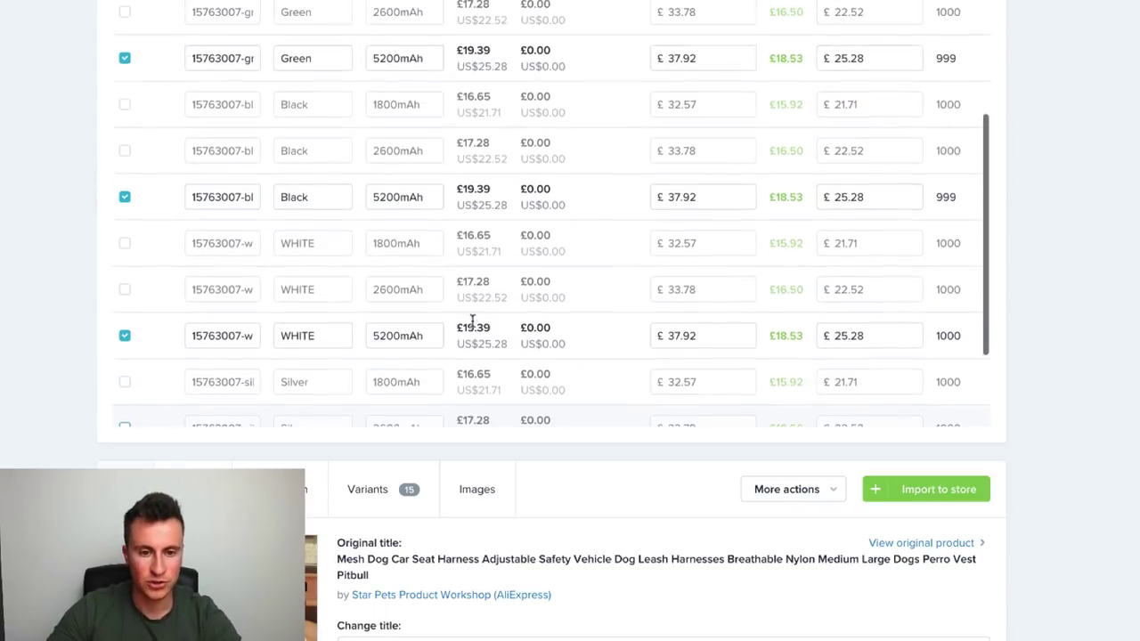
scroll(472, 320, up, 3)
scroll(471, 321, down, 4)
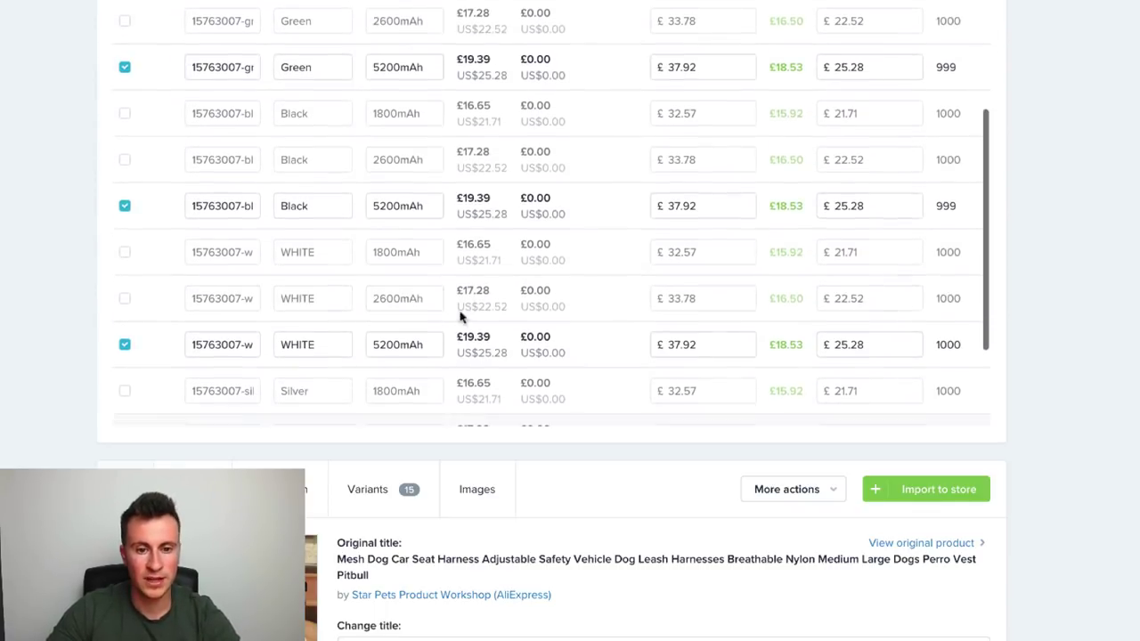
click(431, 69)
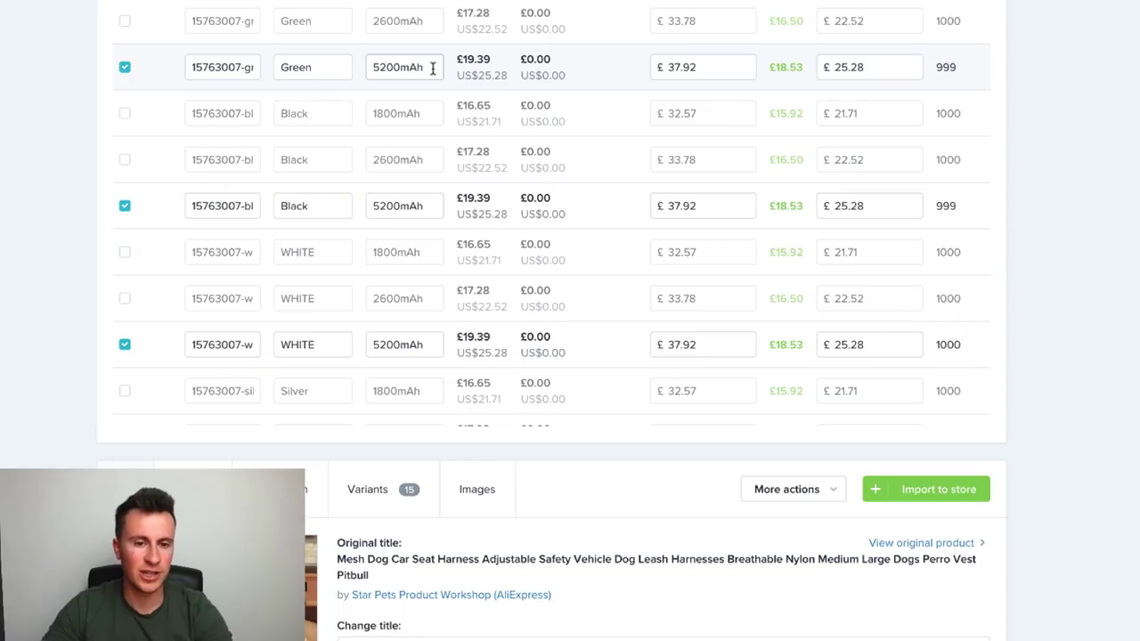
text(()
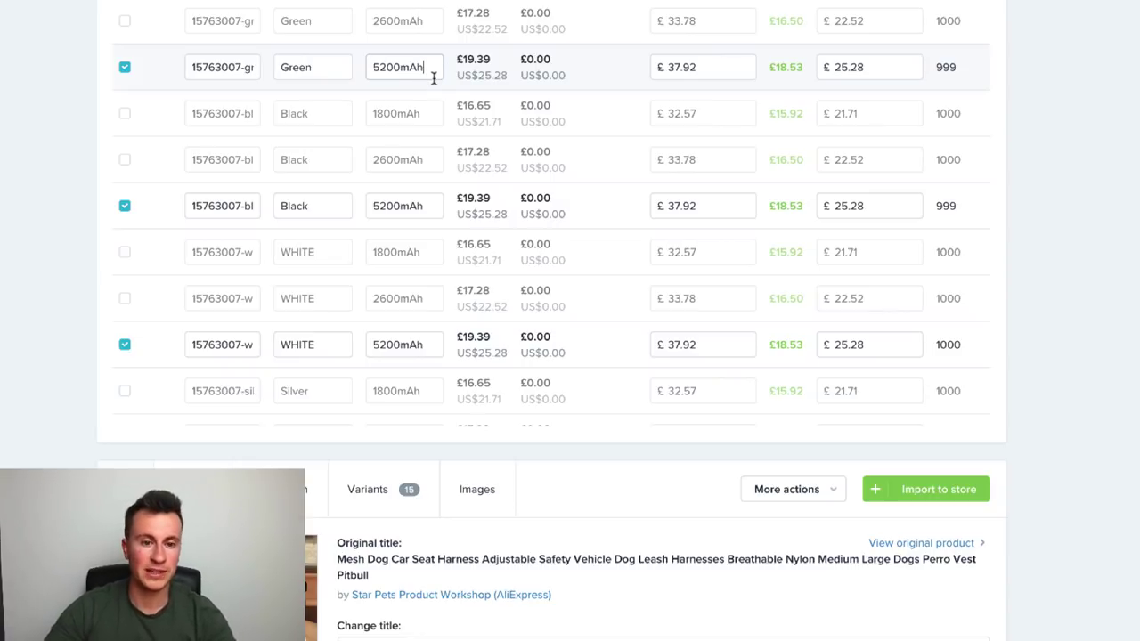
Set the price of all charger variants to £39.99 in bulk and check the price column.
scroll(435, 78, up, 3)
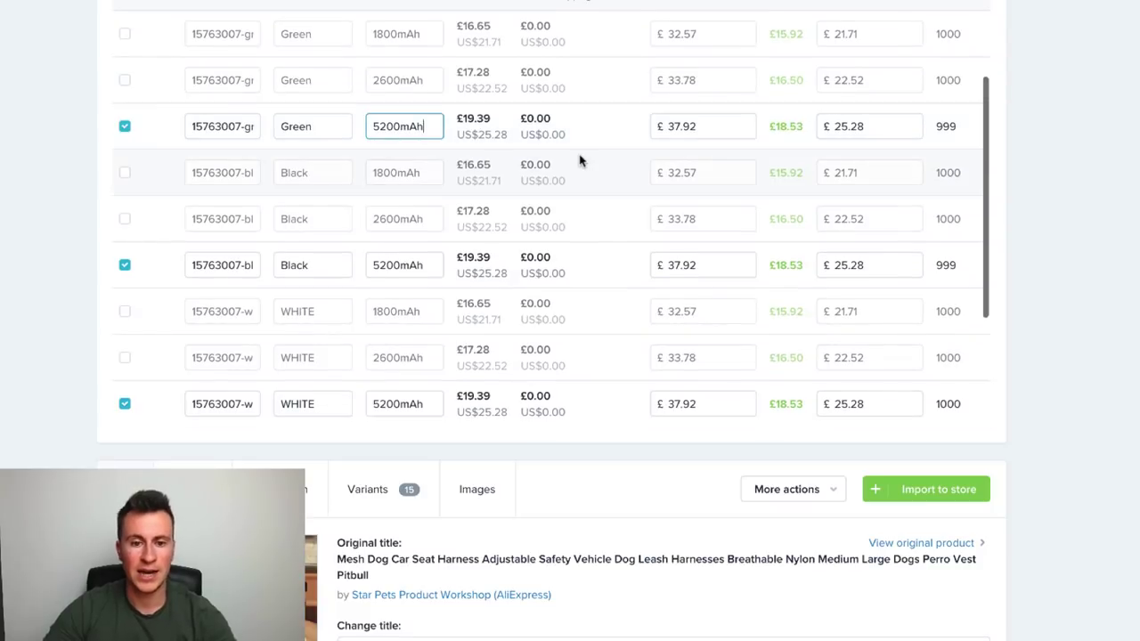
scroll(579, 161, up, 3)
click(742, 45)
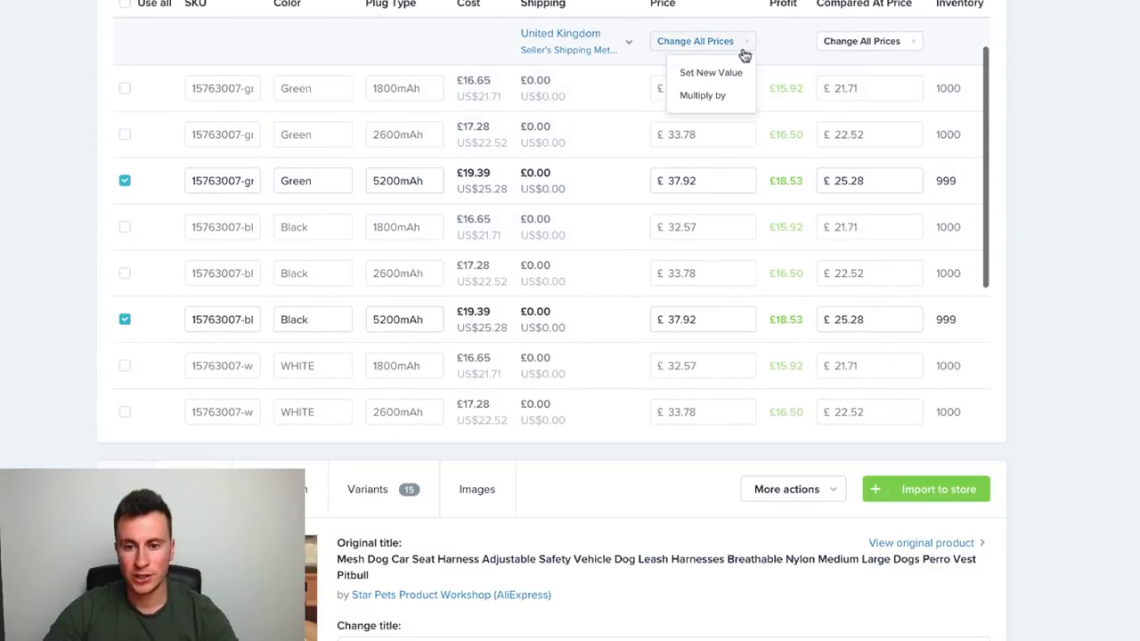
click(745, 46)
click(745, 46)
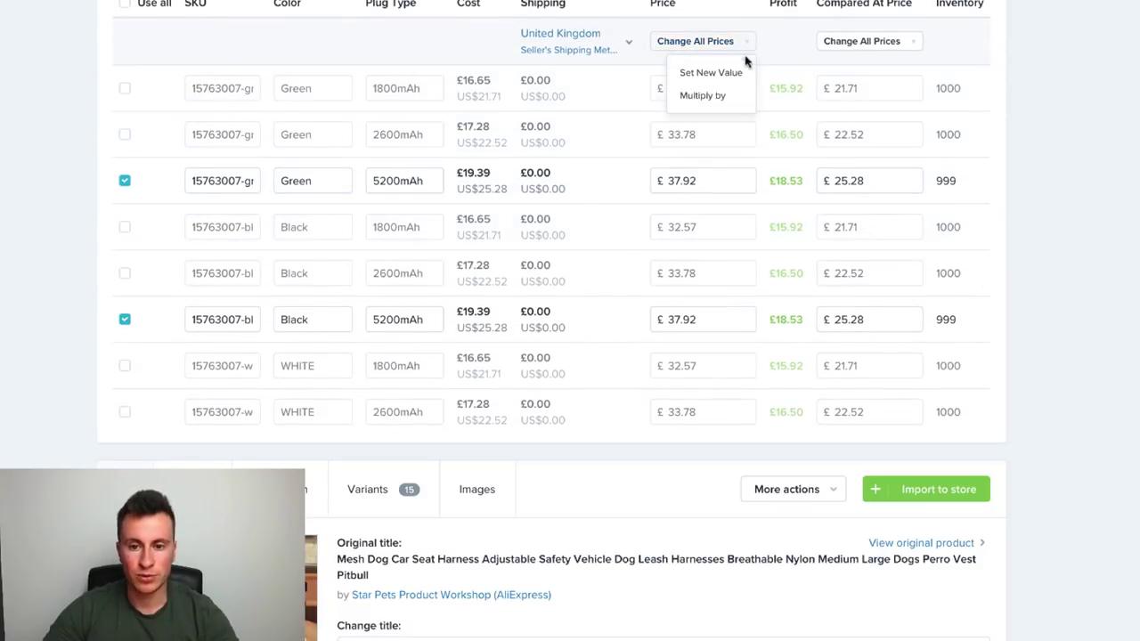
click(735, 73)
scroll(653, 82, up, 4)
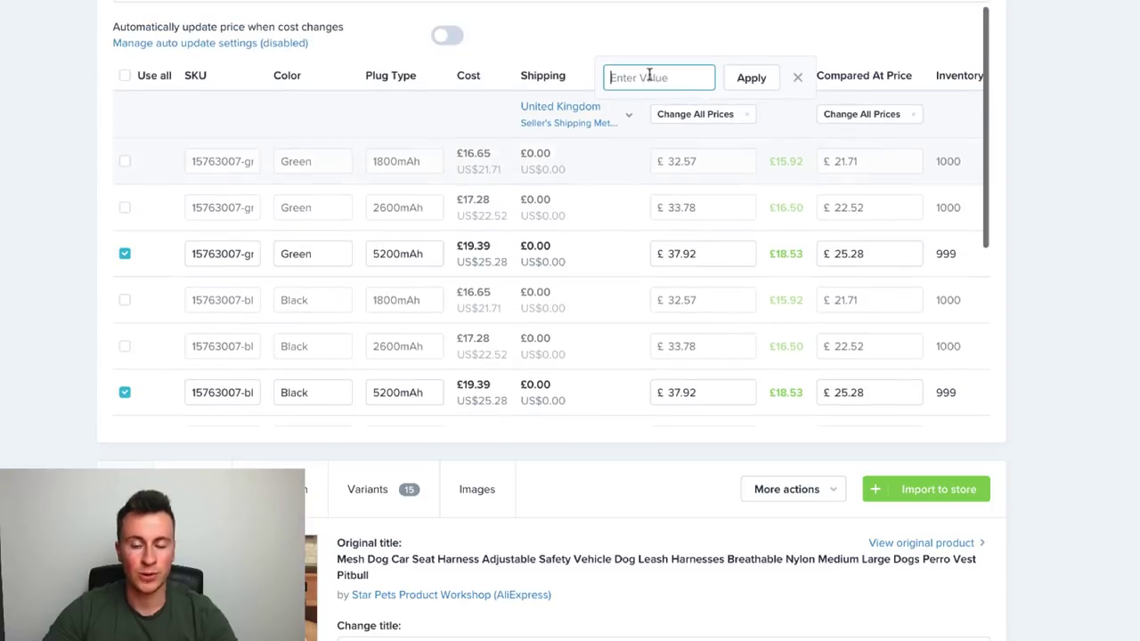
scroll(560, 26, up, 2)
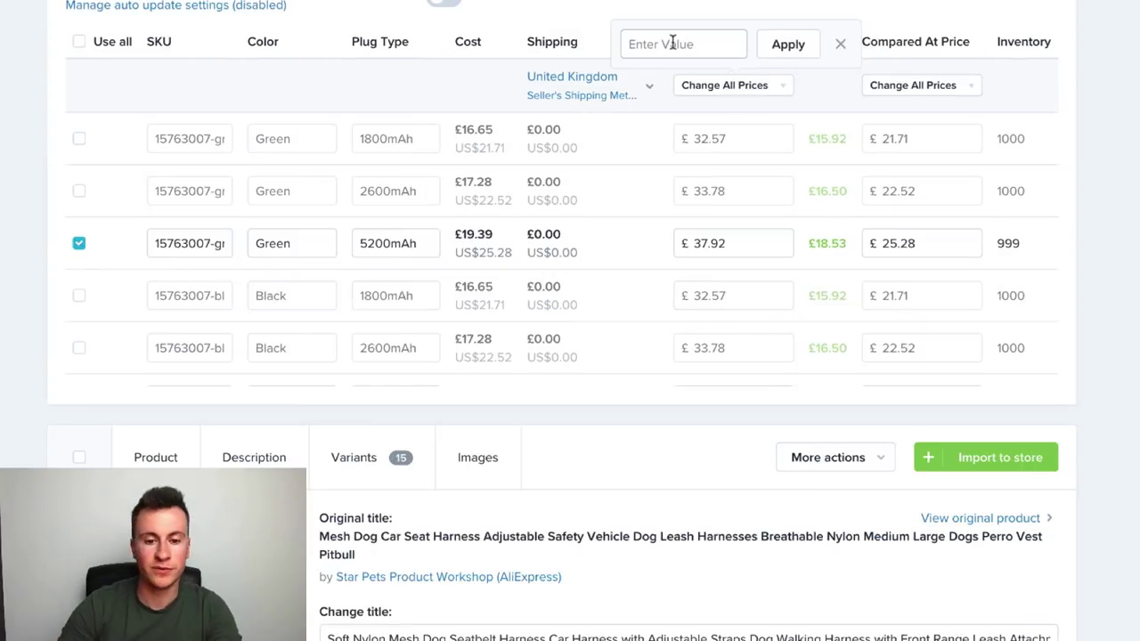
scroll(522, 247, down, 1)
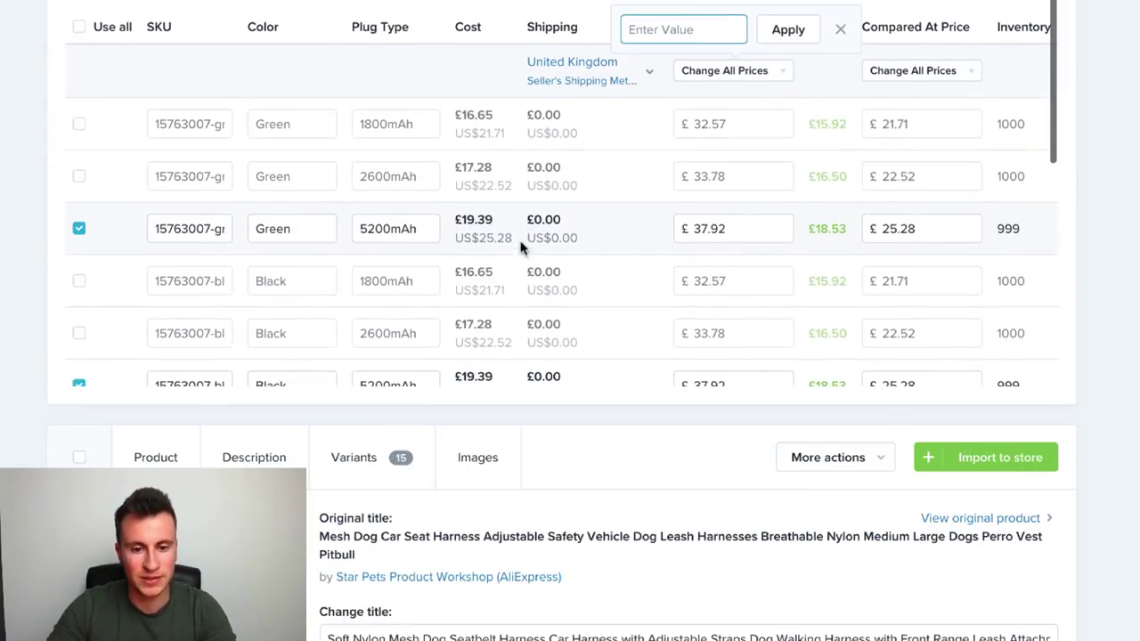
scroll(493, 236, up, 1)
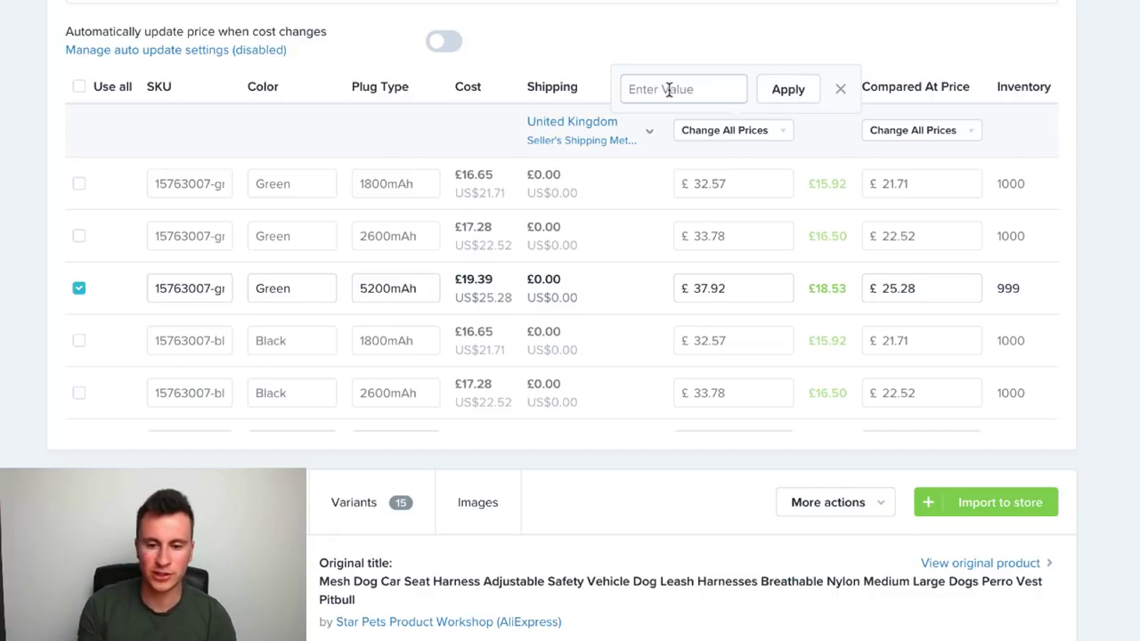
text(39.99)
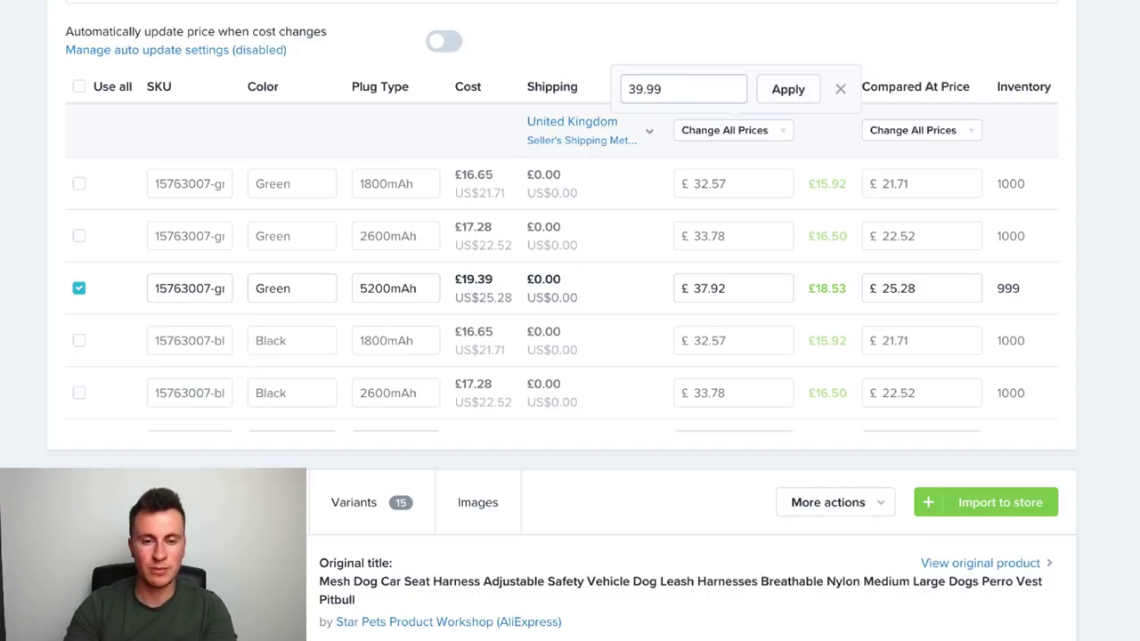
click(792, 91)
scroll(796, 294, down, 4)
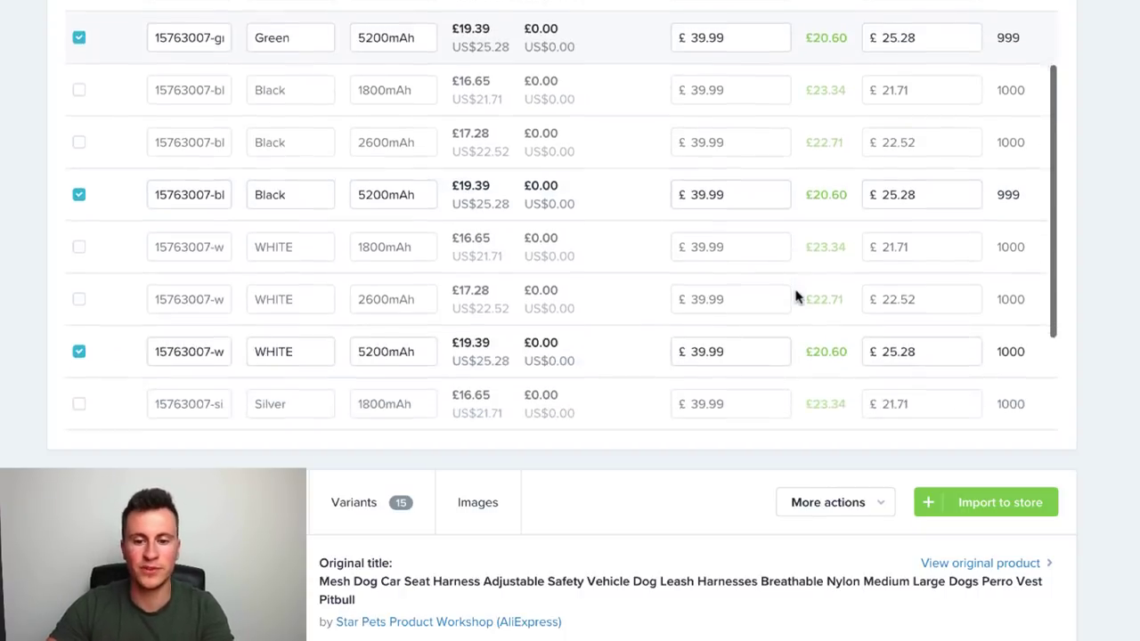
Set the compared at price of all charger variants to £49.99 in bulk.
scroll(796, 294, up, 4)
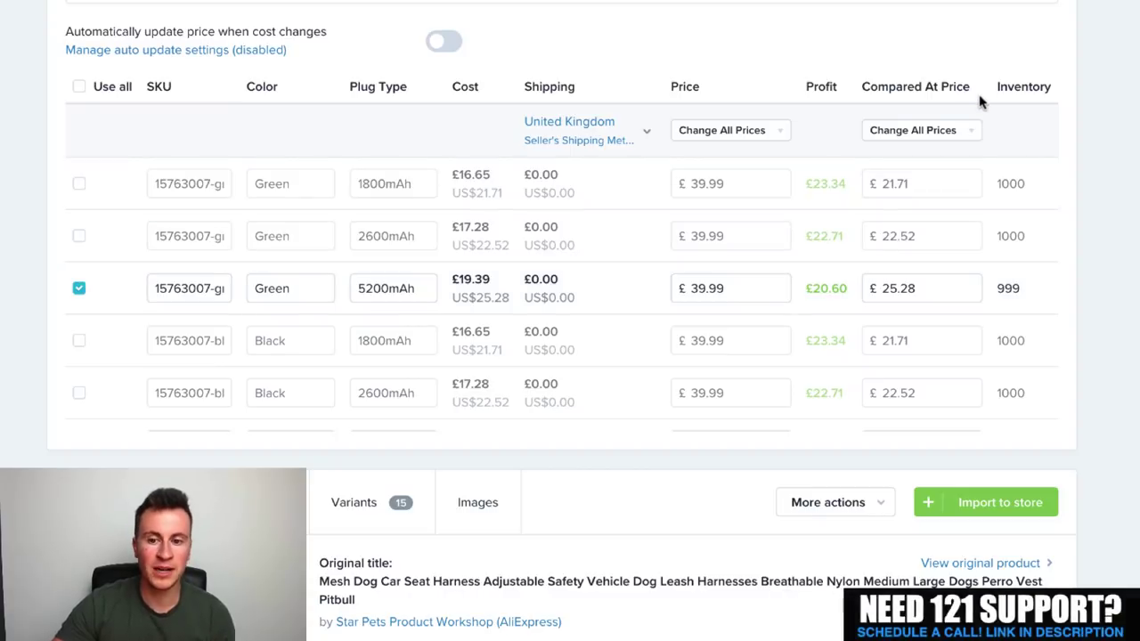
click(966, 138)
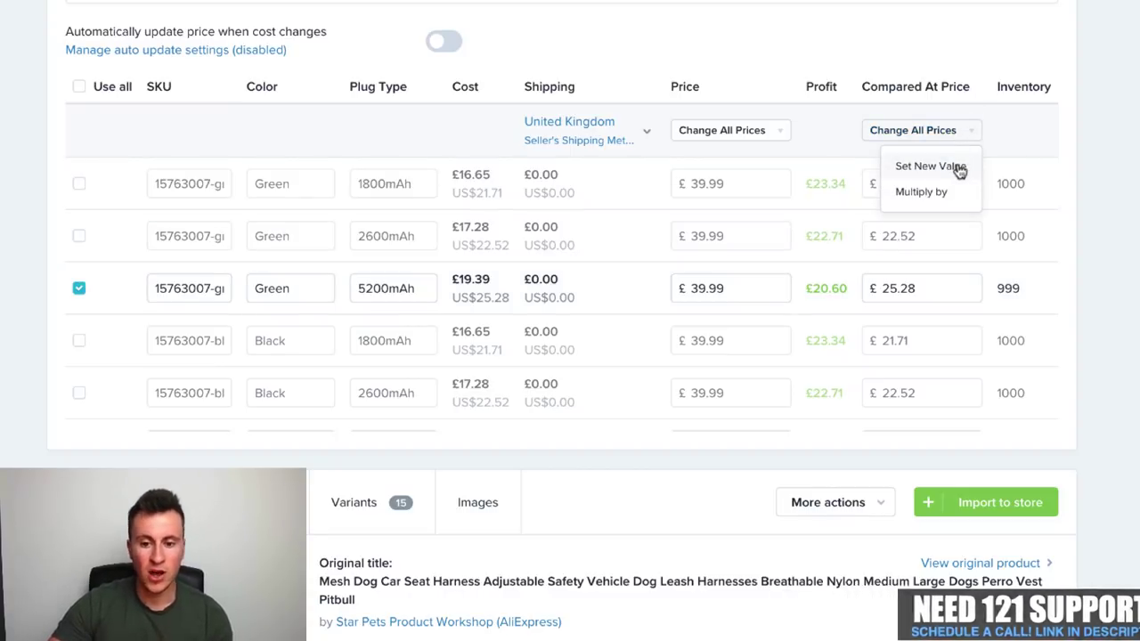
click(961, 167)
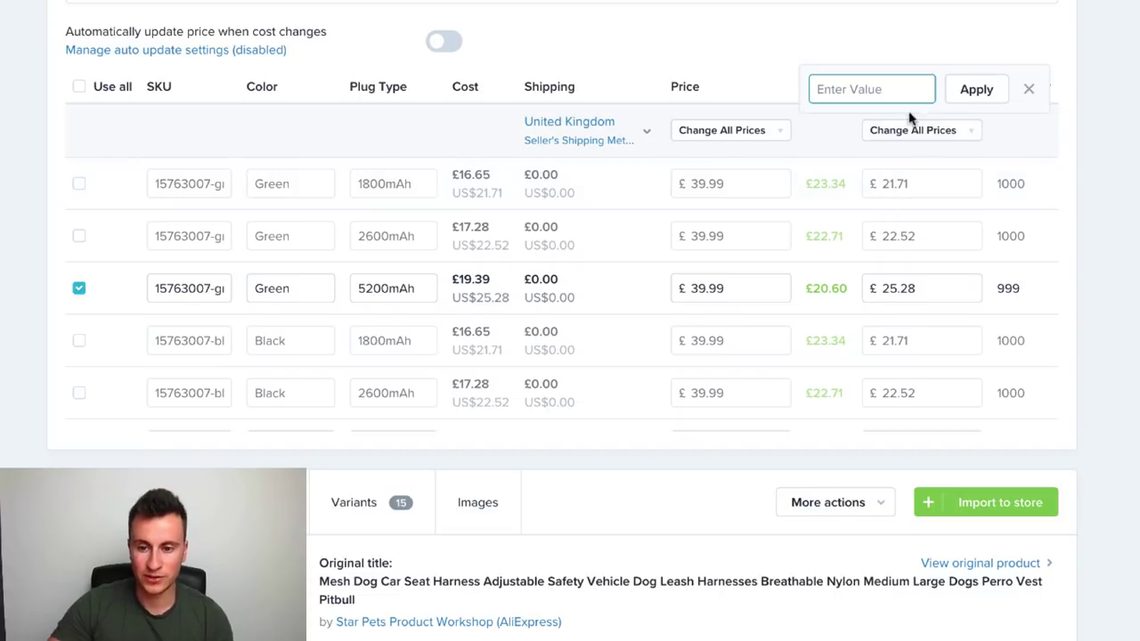
text(49.99)
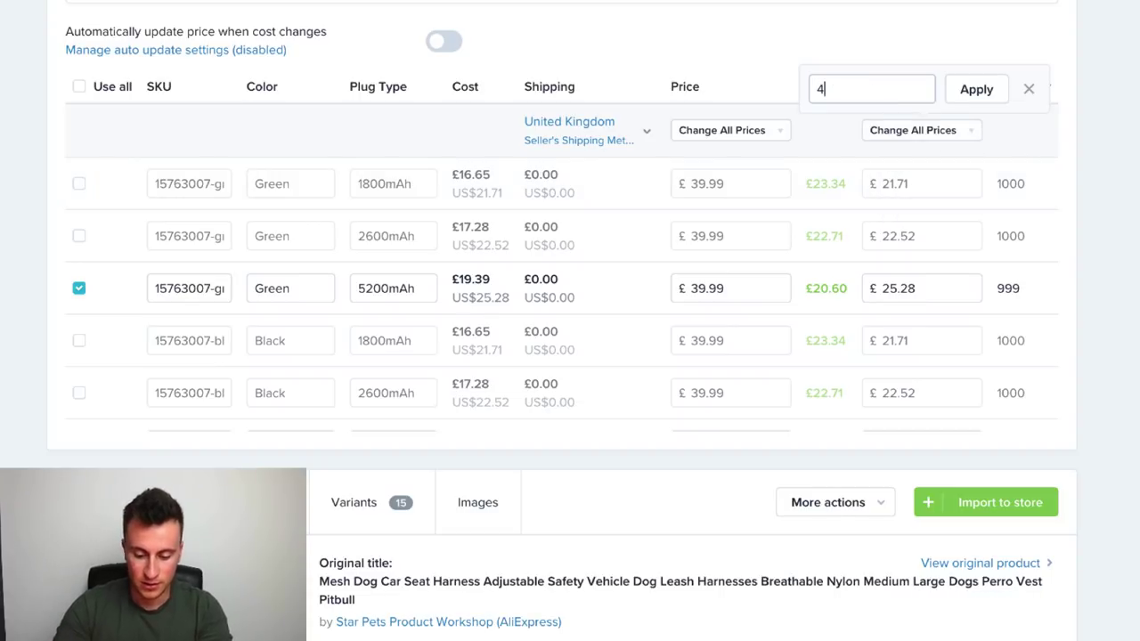
click(975, 89)
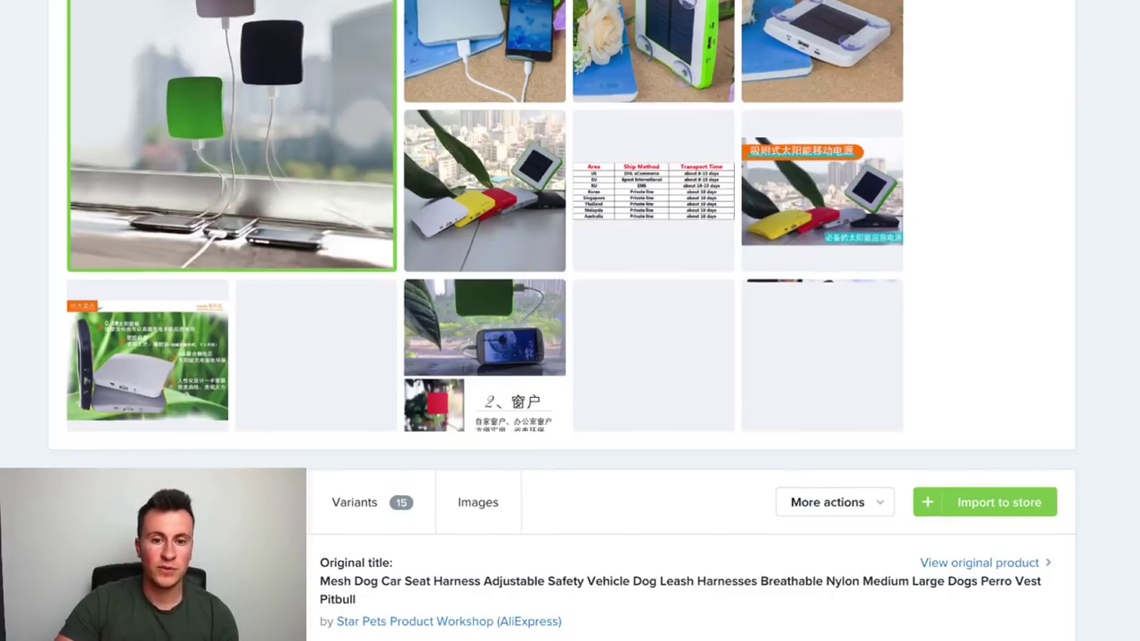
Browse the charger's product images and select the car dashboard image for import.
scroll(946, 135, up, 1)
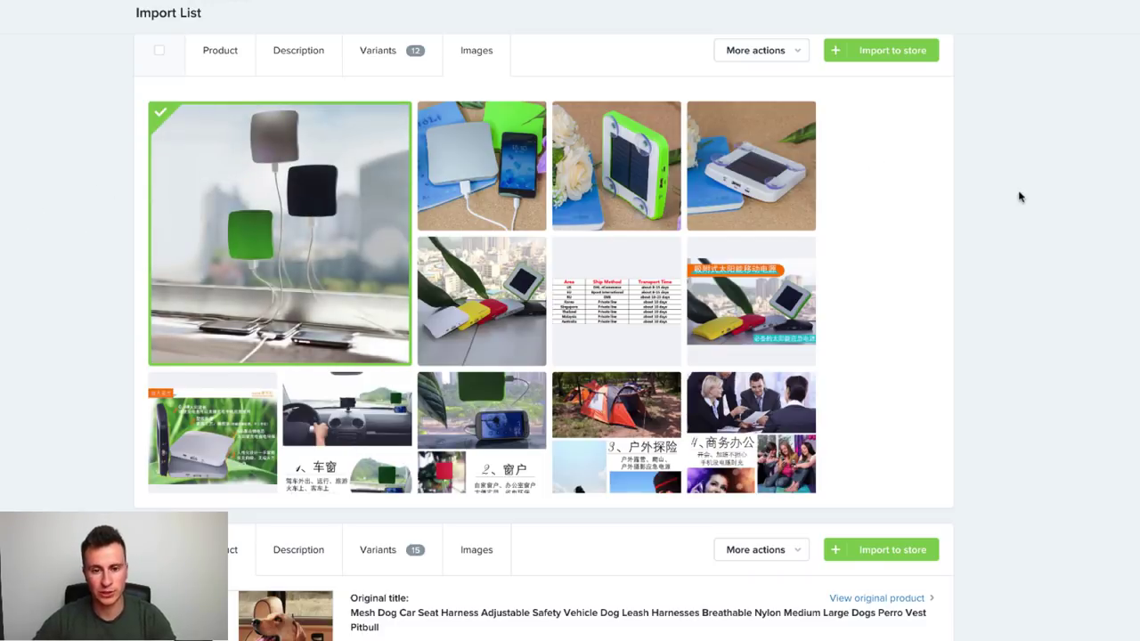
scroll(1020, 196, down, 2)
scroll(649, 321, down, 3)
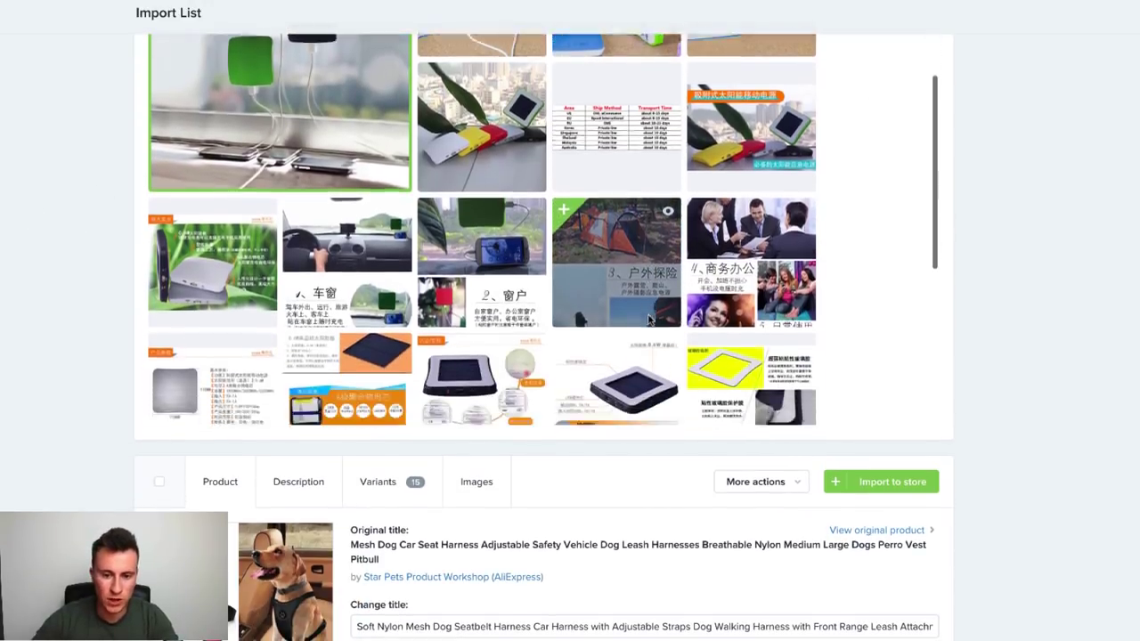
scroll(891, 248, down, 4)
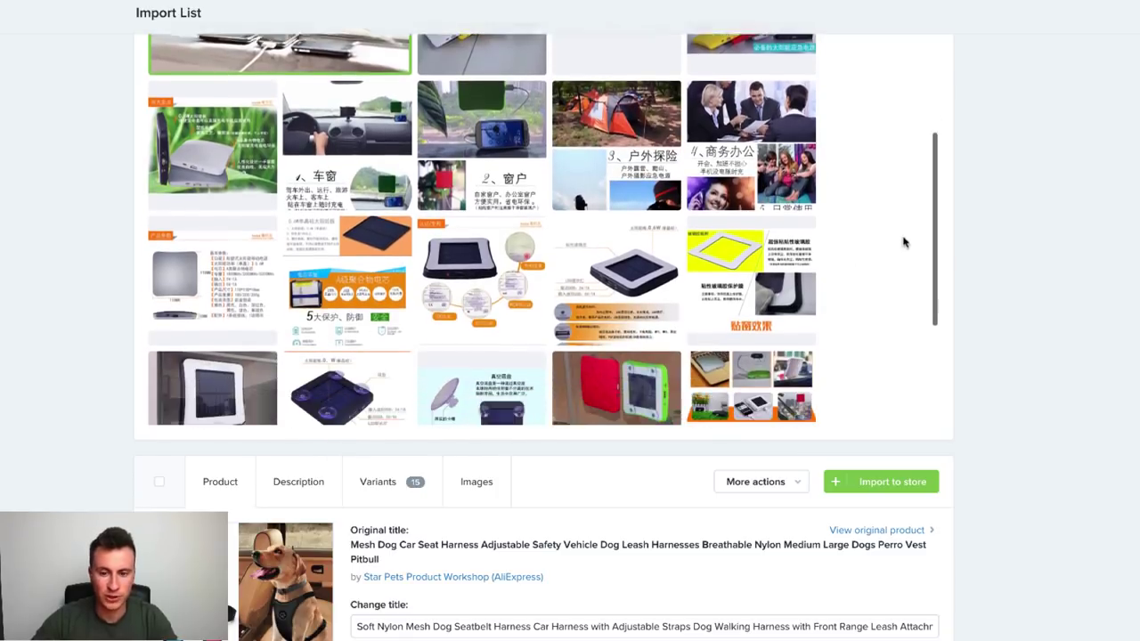
scroll(632, 283, down, 2)
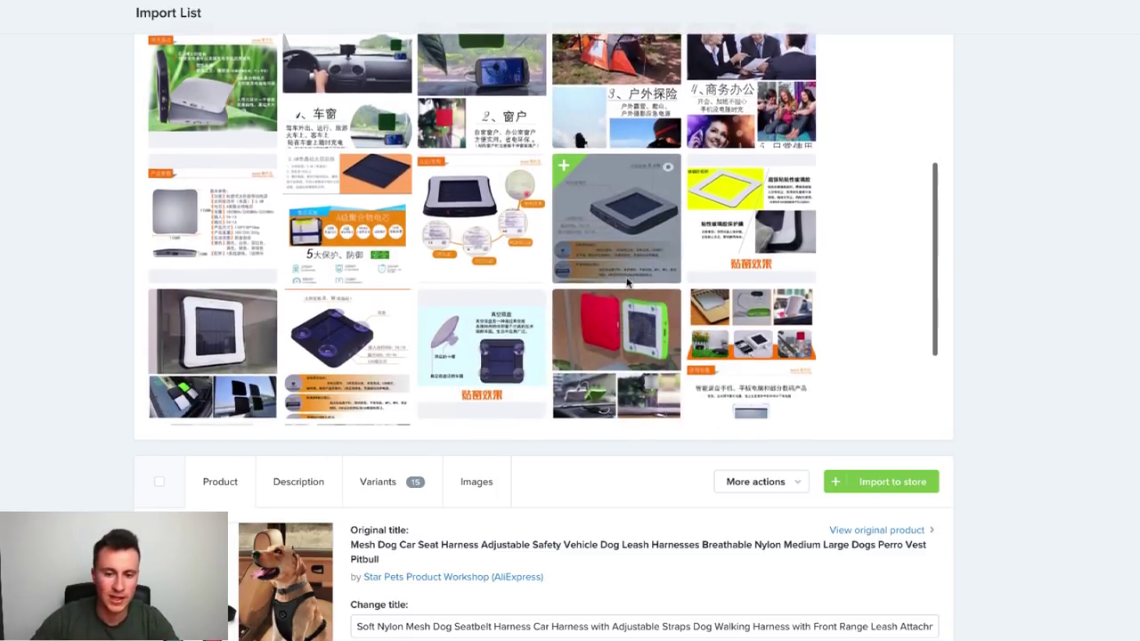
scroll(627, 283, up, 5)
click(351, 233)
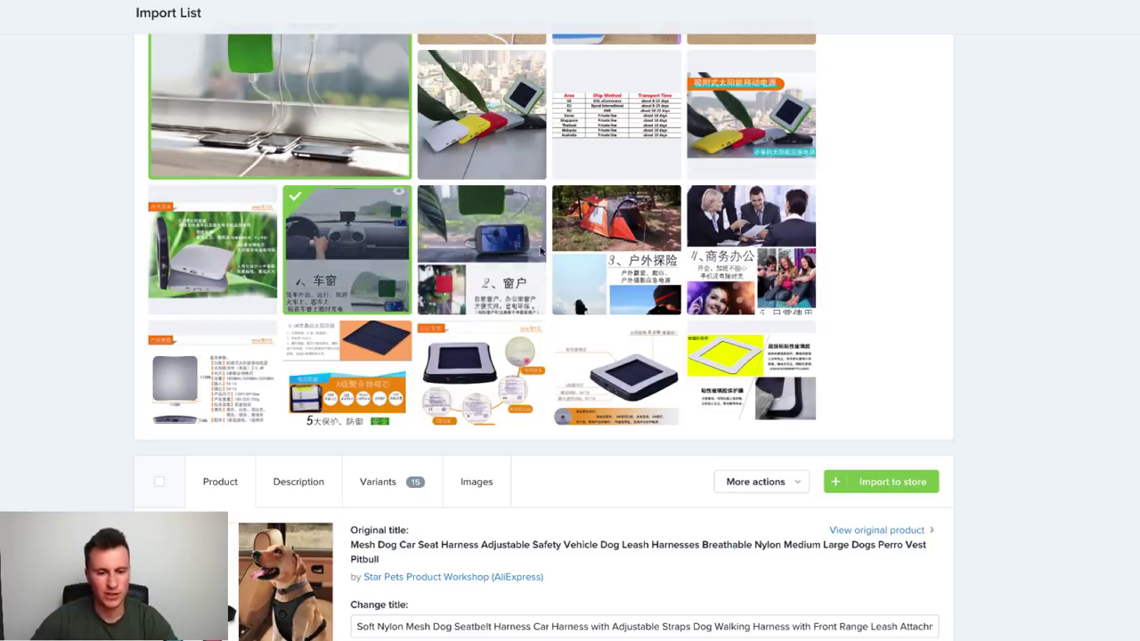
scroll(869, 267, up, 1)
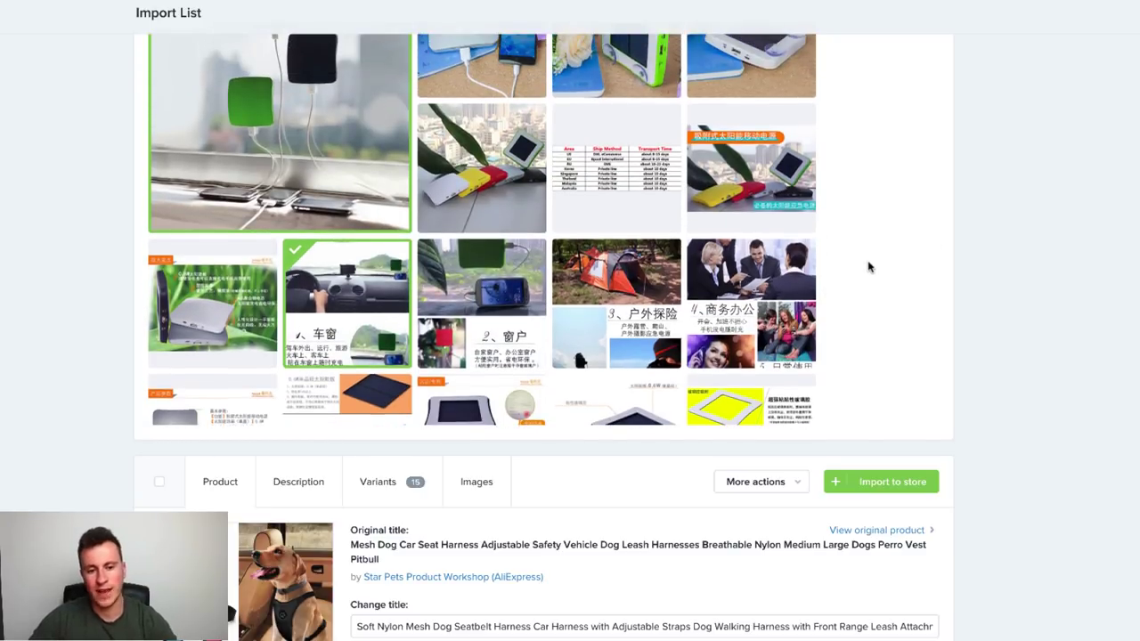
scroll(869, 266, up, 1)
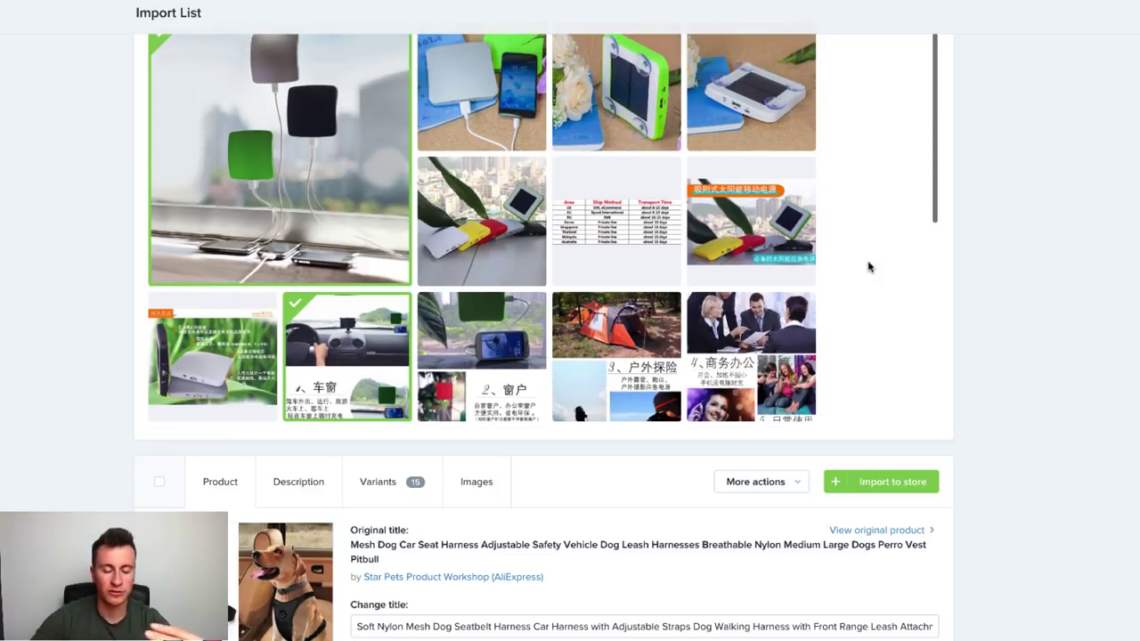
scroll(869, 266, down, 1)
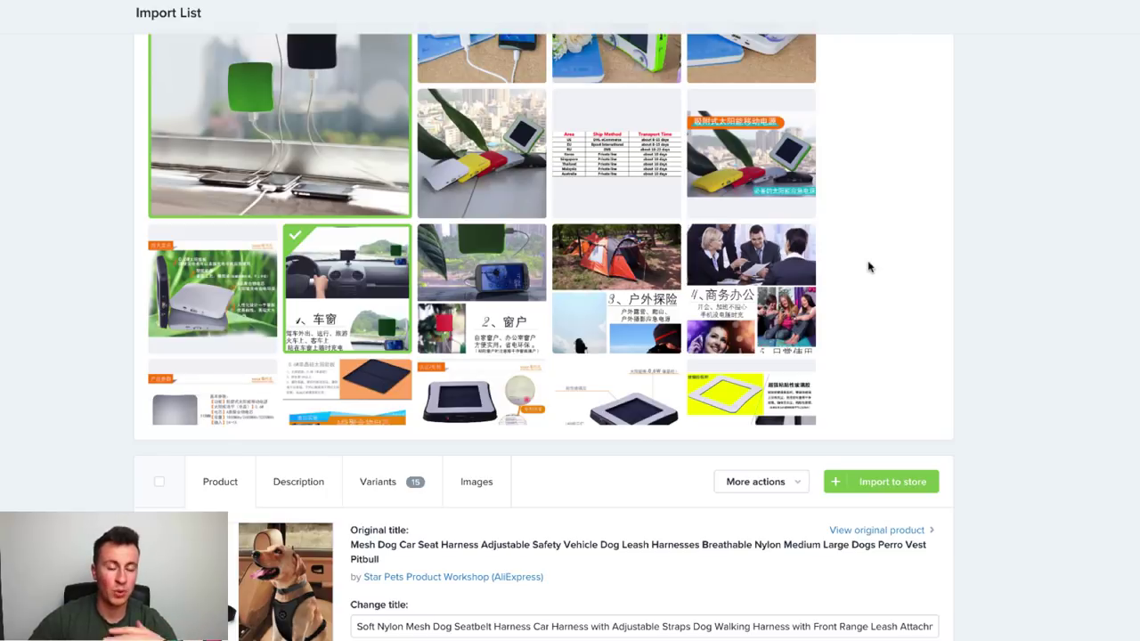
scroll(869, 266, up, 1)
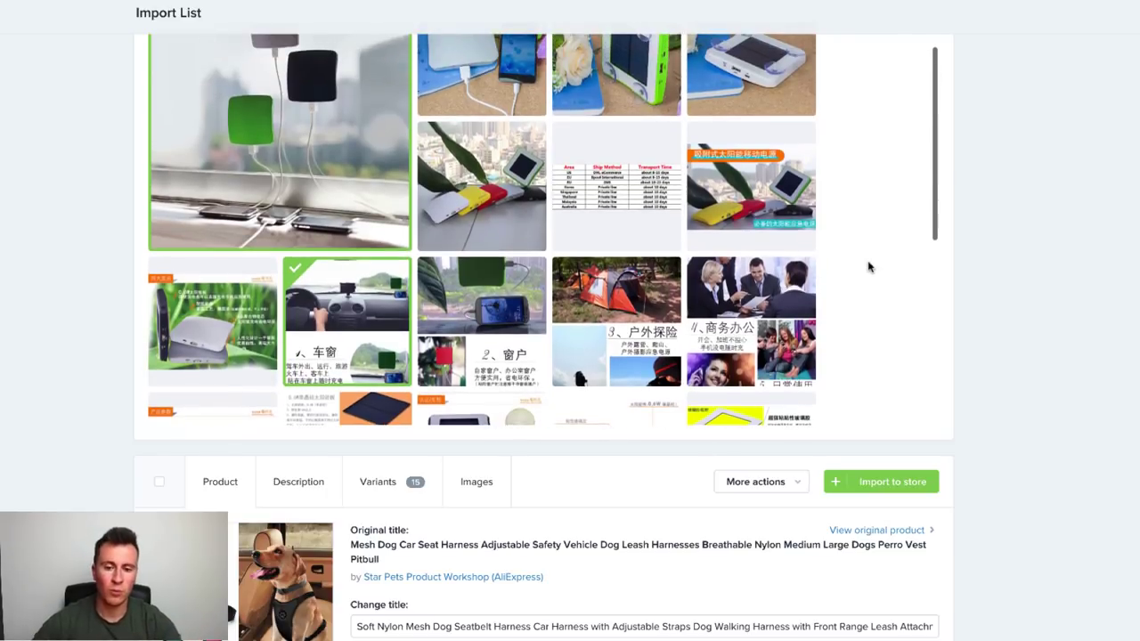
Browse the remaining charger images and select the orange camping tent image for import.
scroll(603, 281, down, 1)
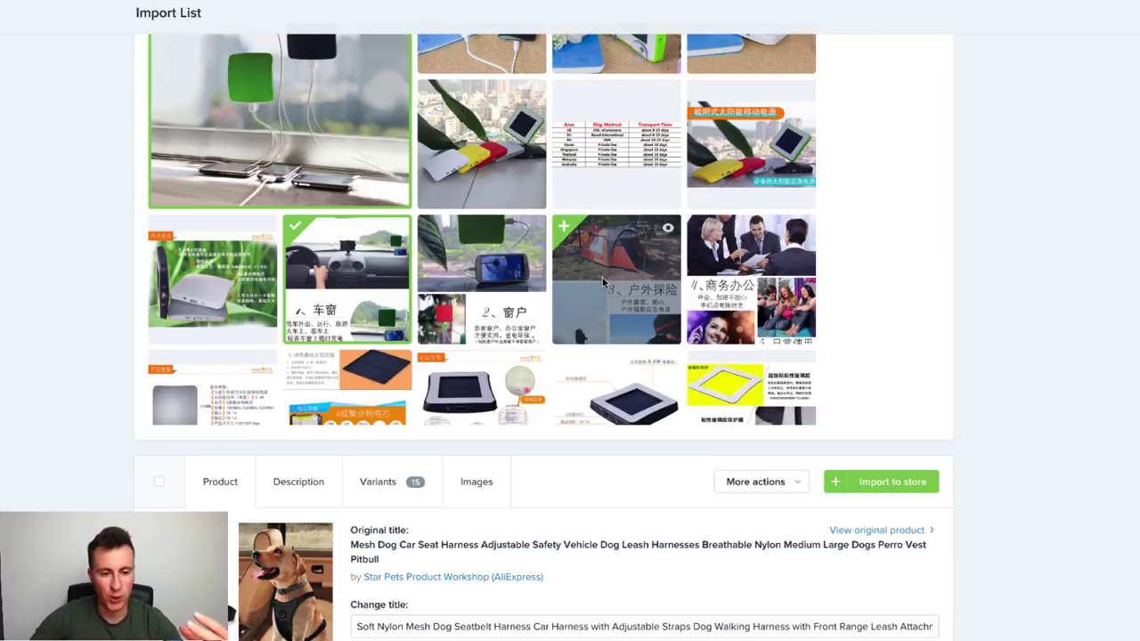
scroll(603, 281, down, 1)
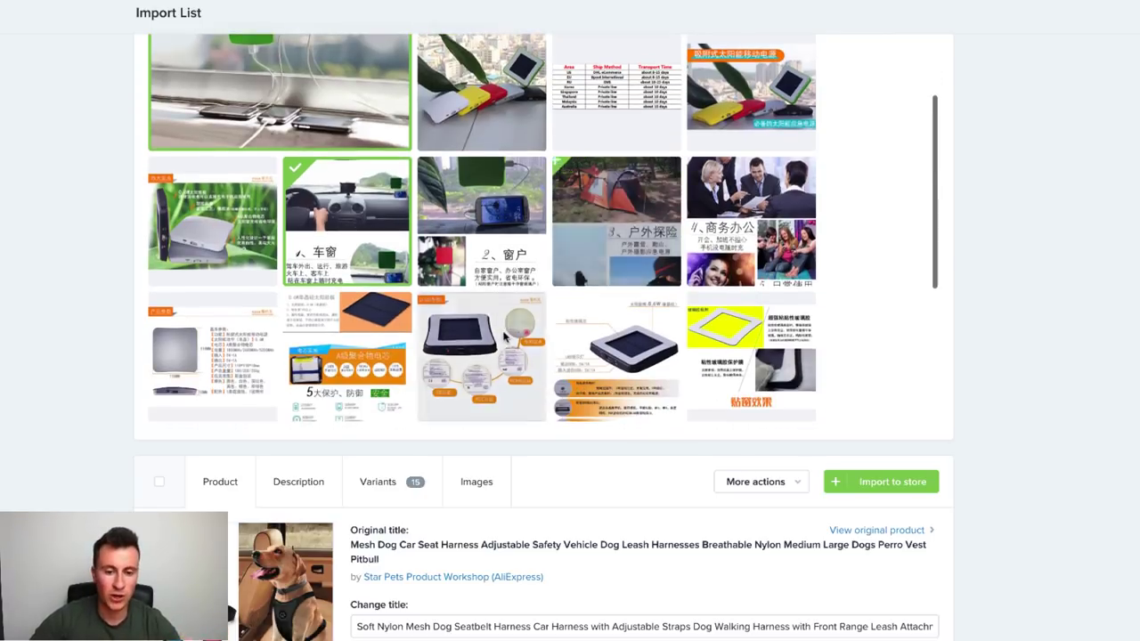
scroll(581, 361, down, 1)
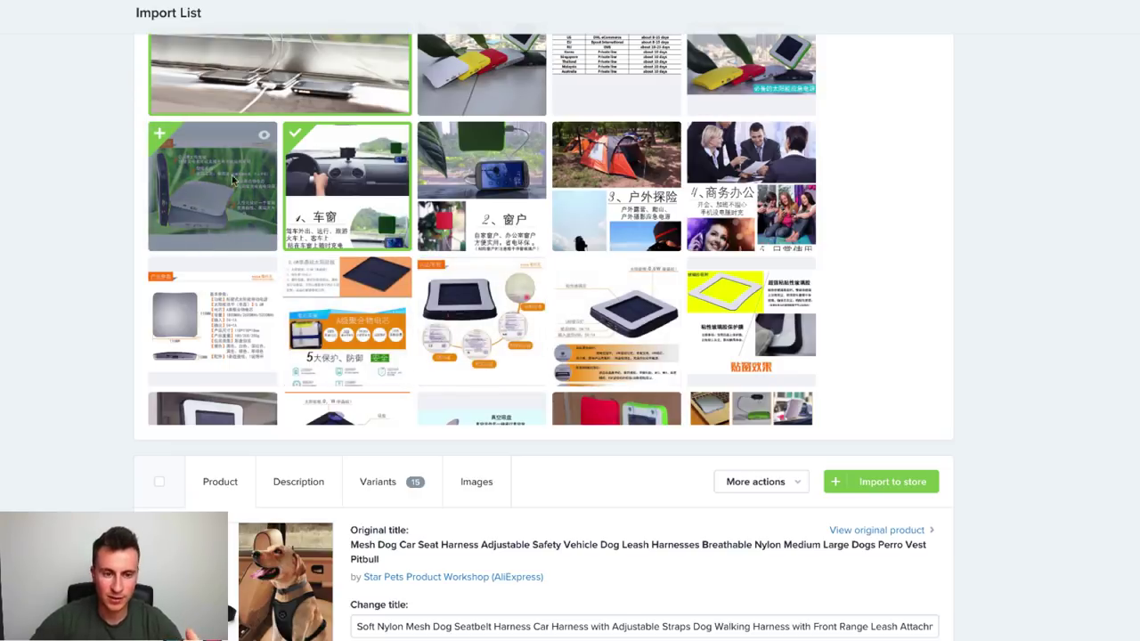
scroll(602, 342, up, 1)
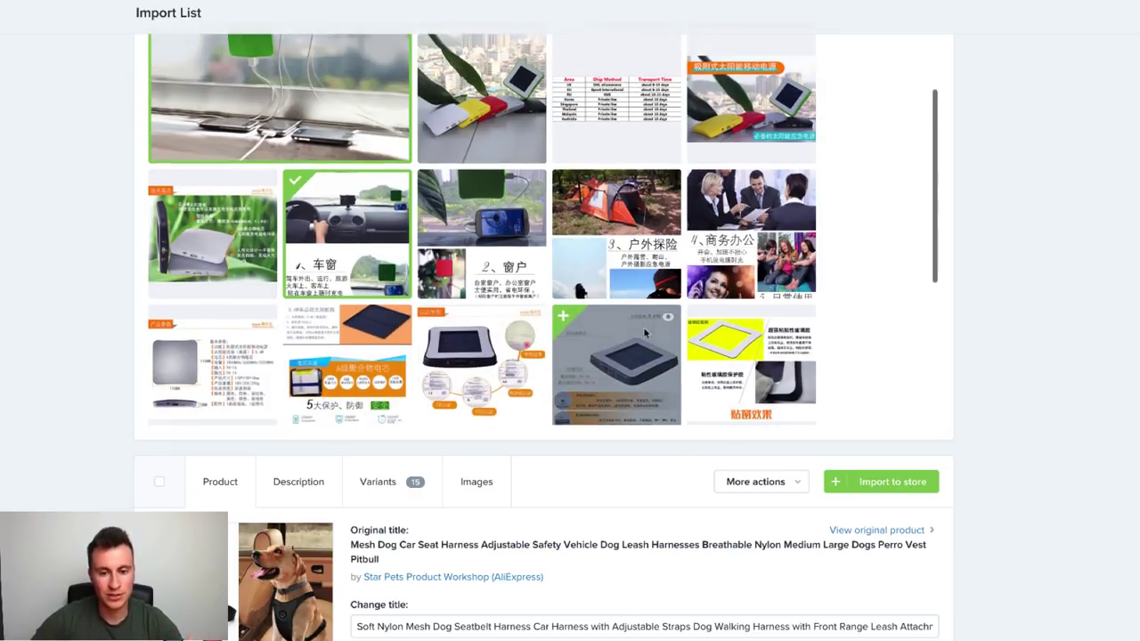
scroll(605, 351, up, 1)
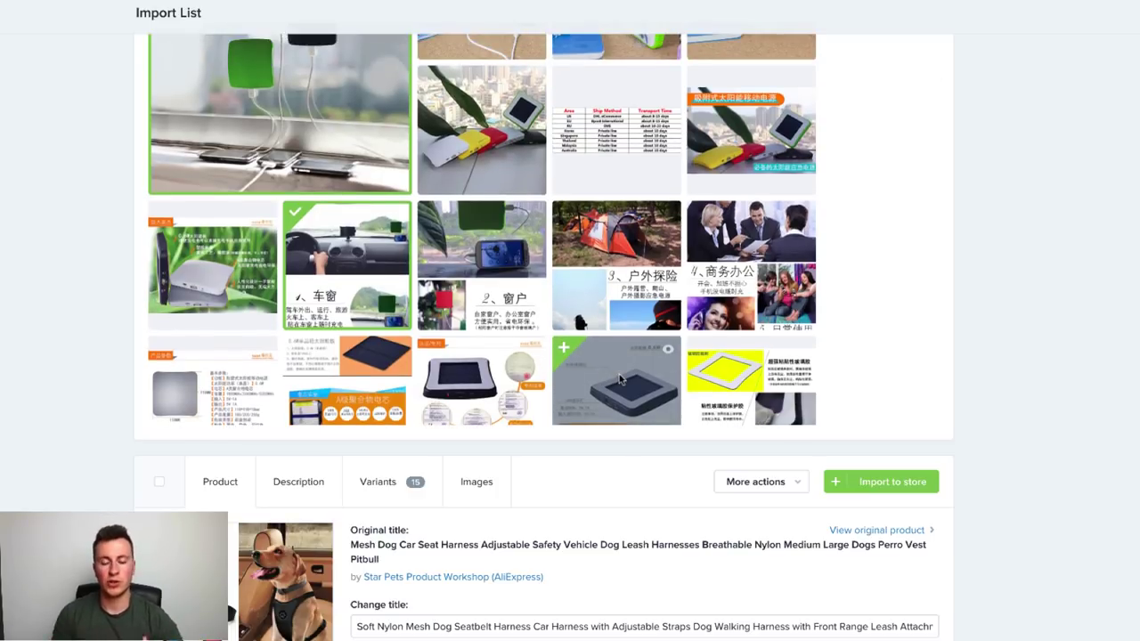
scroll(620, 378, up, 2)
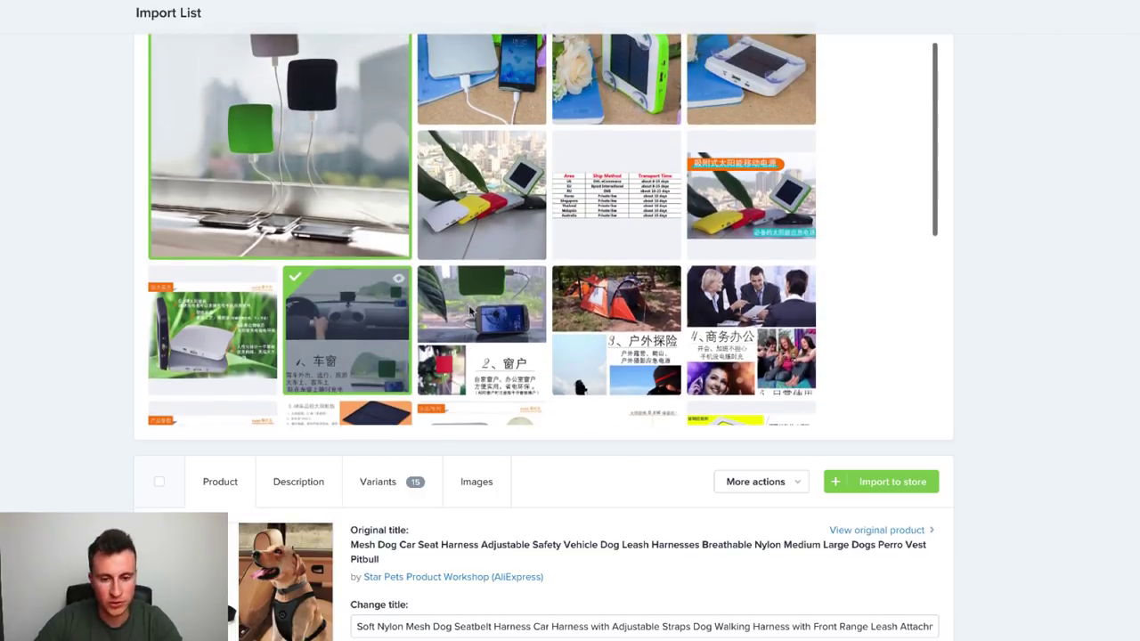
click(621, 326)
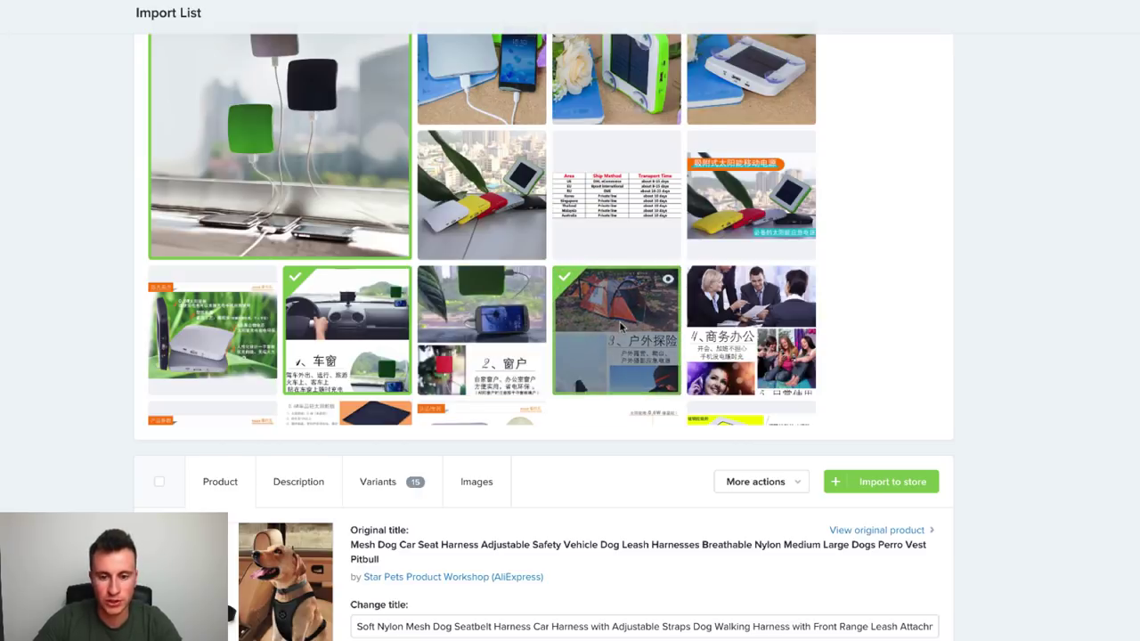
Select the two-photo image of white and green chargers on a car windscreen for import.
scroll(514, 332, down, 5)
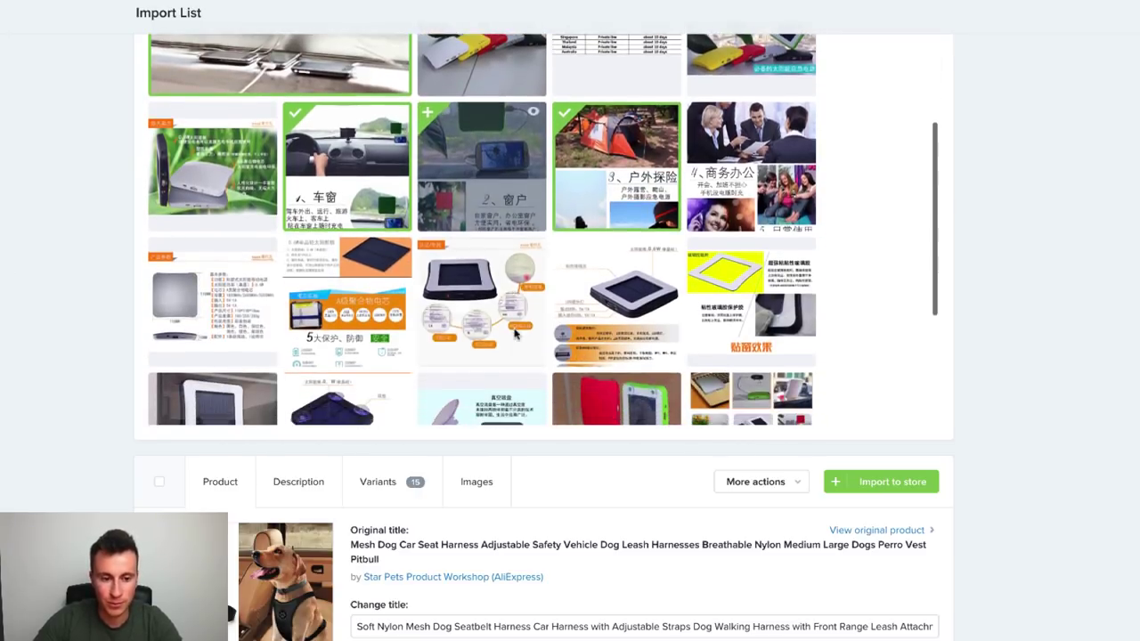
scroll(515, 332, down, 6)
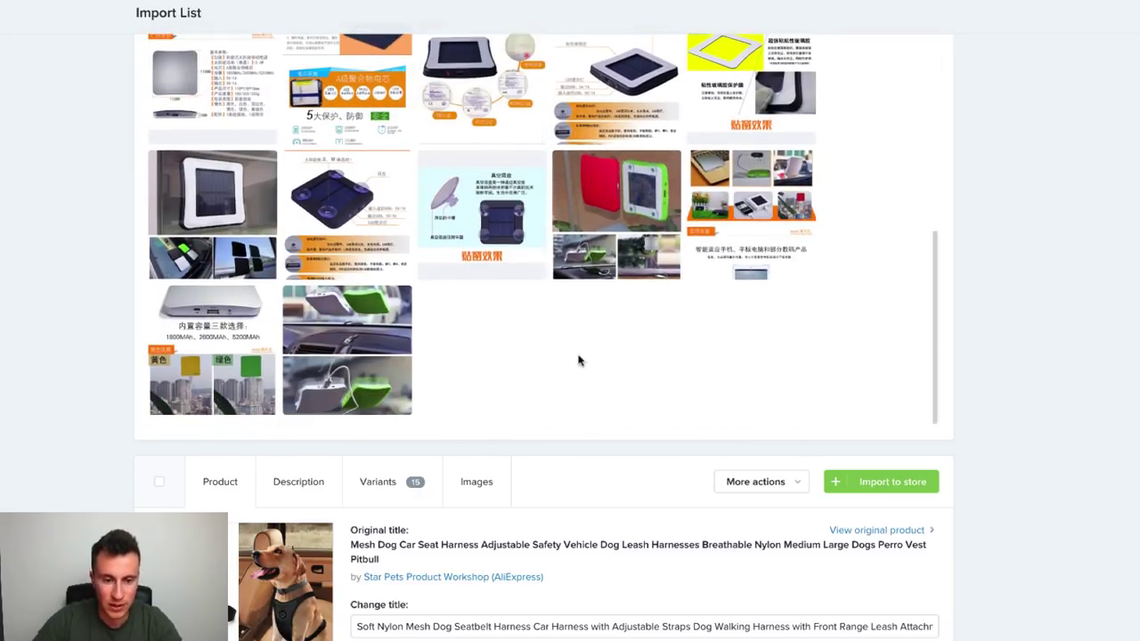
click(365, 356)
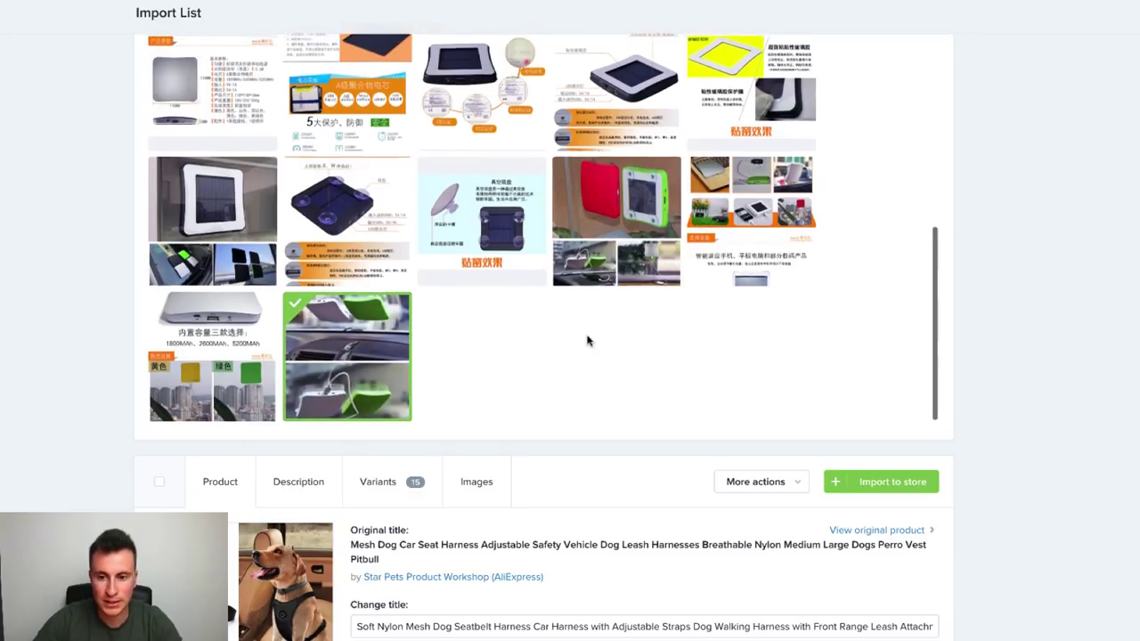
Import the solar charger to the store and open Oberlo from the Shopify apps list.
scroll(587, 340, up, 15)
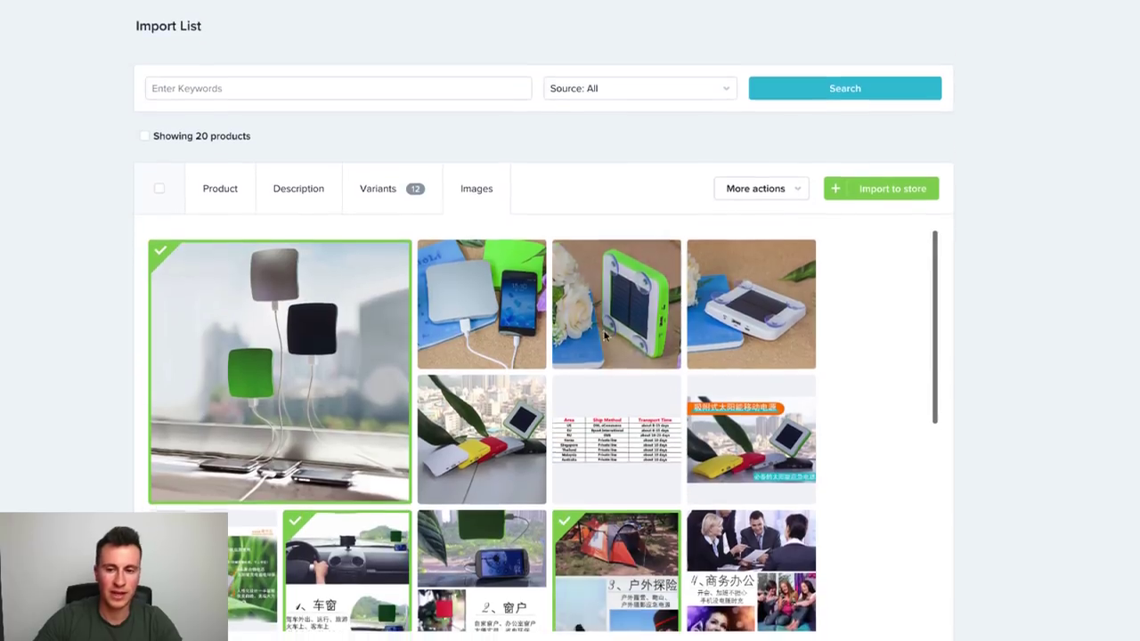
click(878, 185)
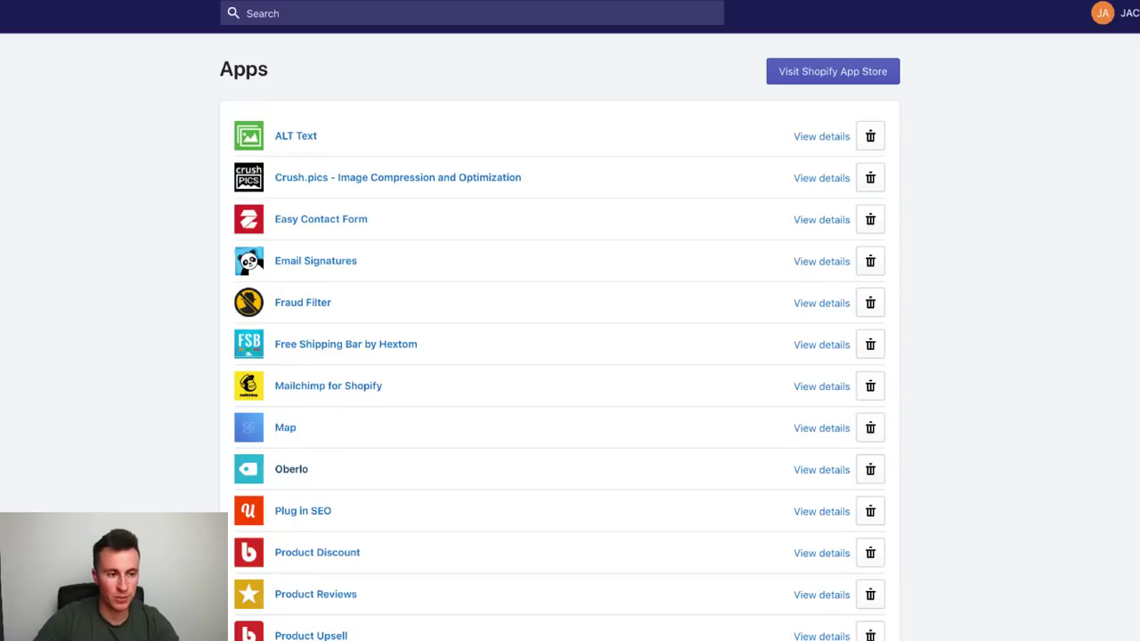
click(291, 468)
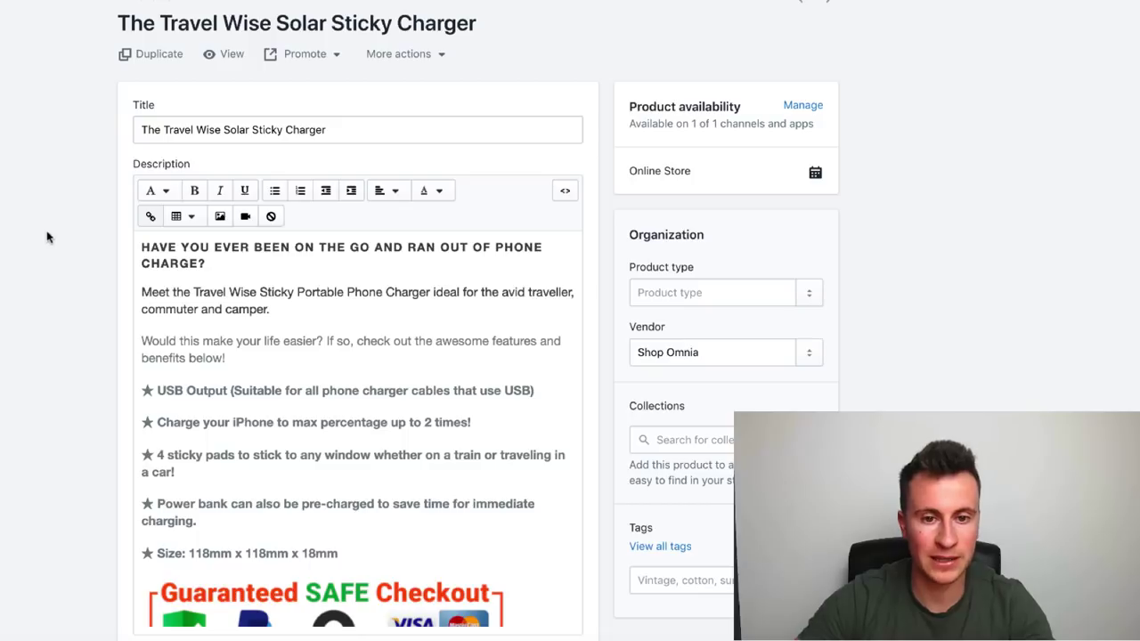
Preview the Travel Wise Solar Sticky Charger in the online store and review its description, trust badges, delivery text and images.
scroll(41, 311, down, 1)
scroll(41, 311, up, 1)
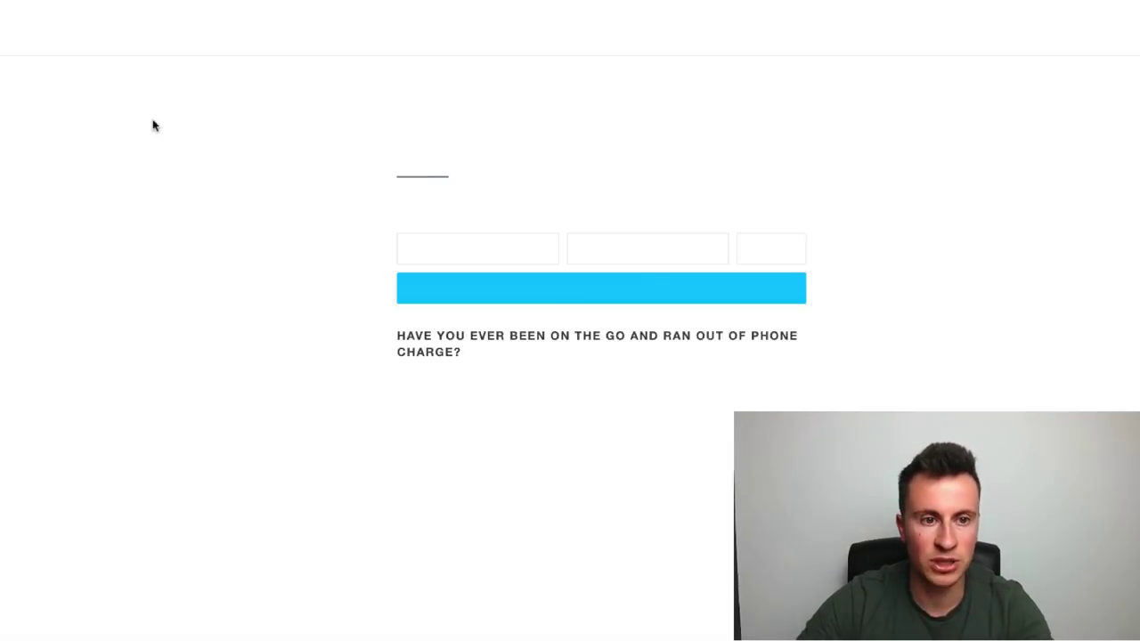
scroll(875, 224, down, 1)
scroll(875, 224, up, 1)
scroll(879, 254, down, 2)
scroll(879, 257, down, 2)
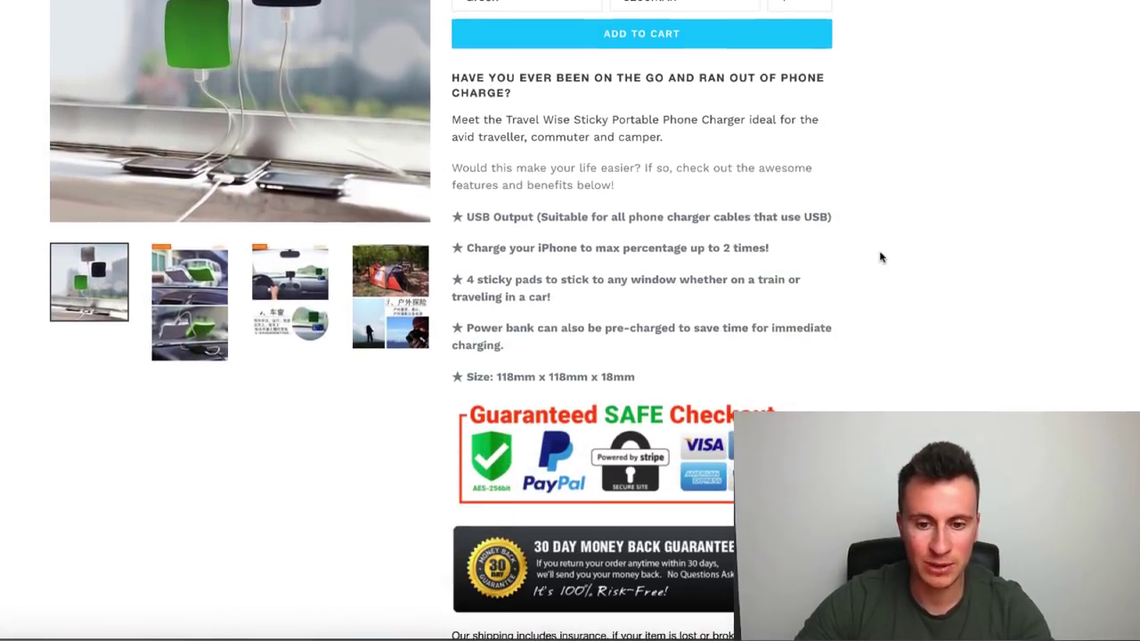
scroll(880, 257, down, 1)
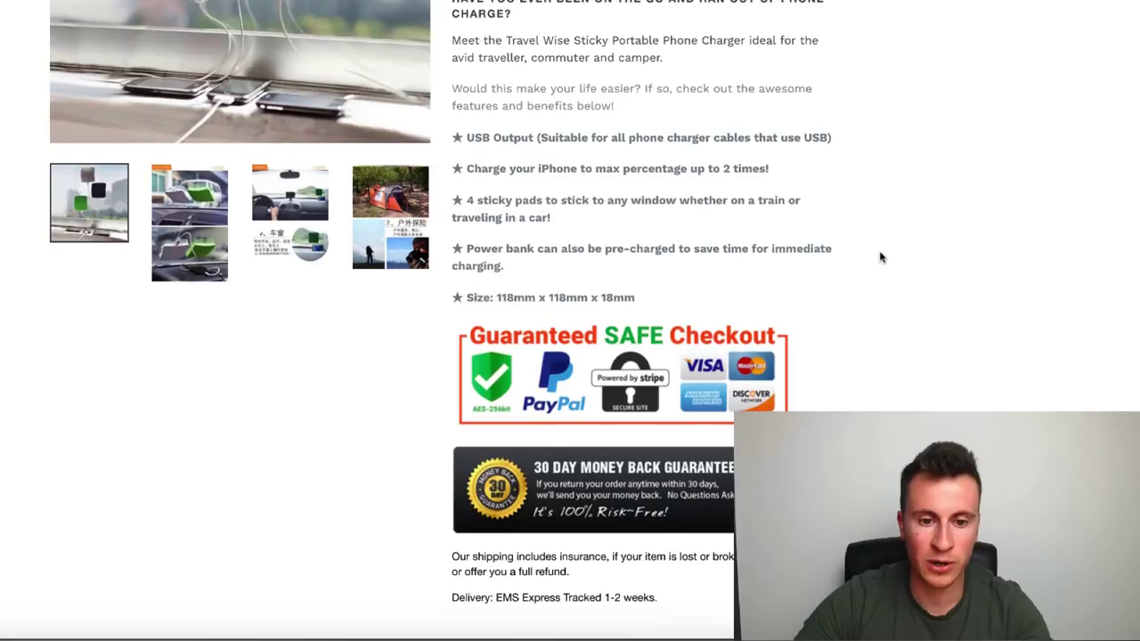
scroll(879, 258, up, 3)
scroll(880, 257, up, 2)
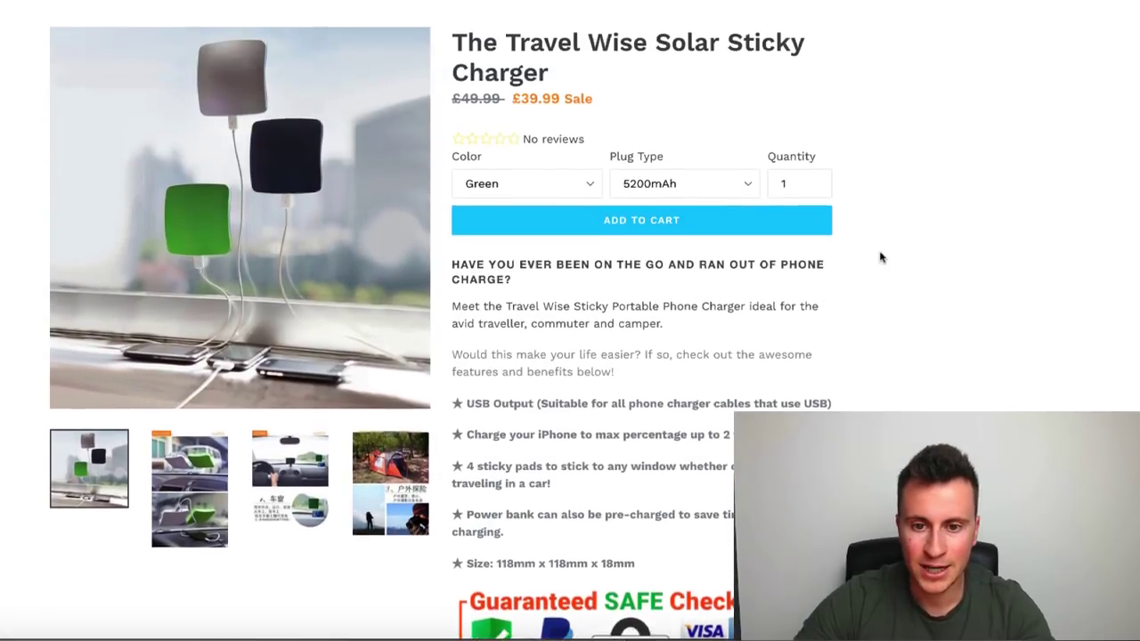
Review the charger's title, sale price and variant selectors on the store page, and check the available plug types.
scroll(876, 308, up, 1)
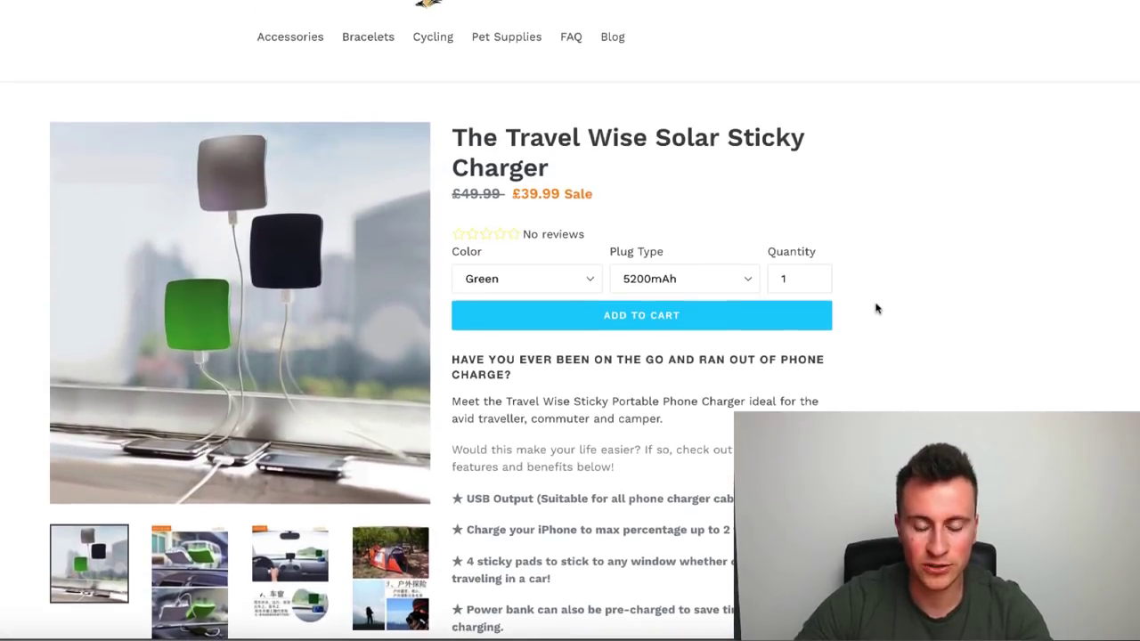
scroll(876, 308, up, 1)
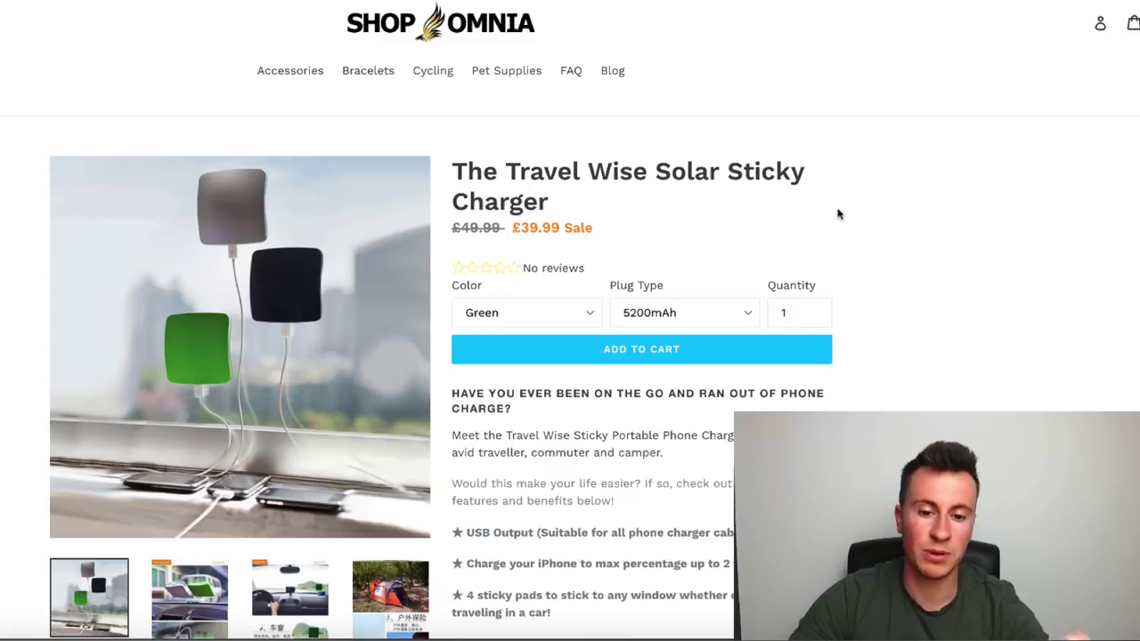
scroll(855, 241, down, 3)
scroll(855, 241, up, 3)
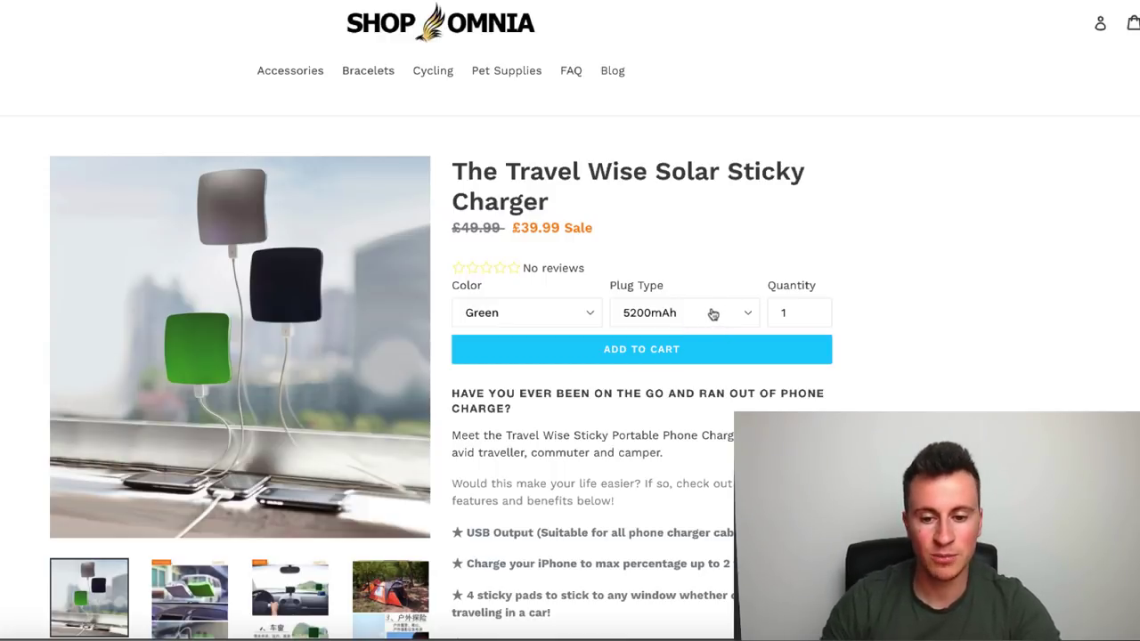
scroll(684, 532, down, 1)
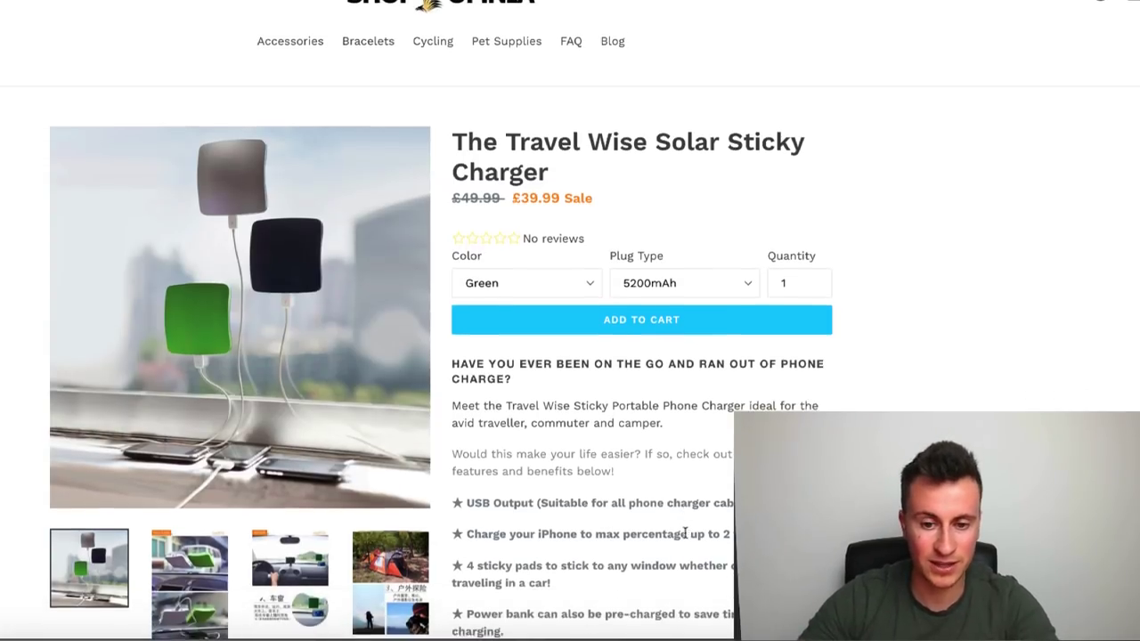
click(735, 286)
click(730, 230)
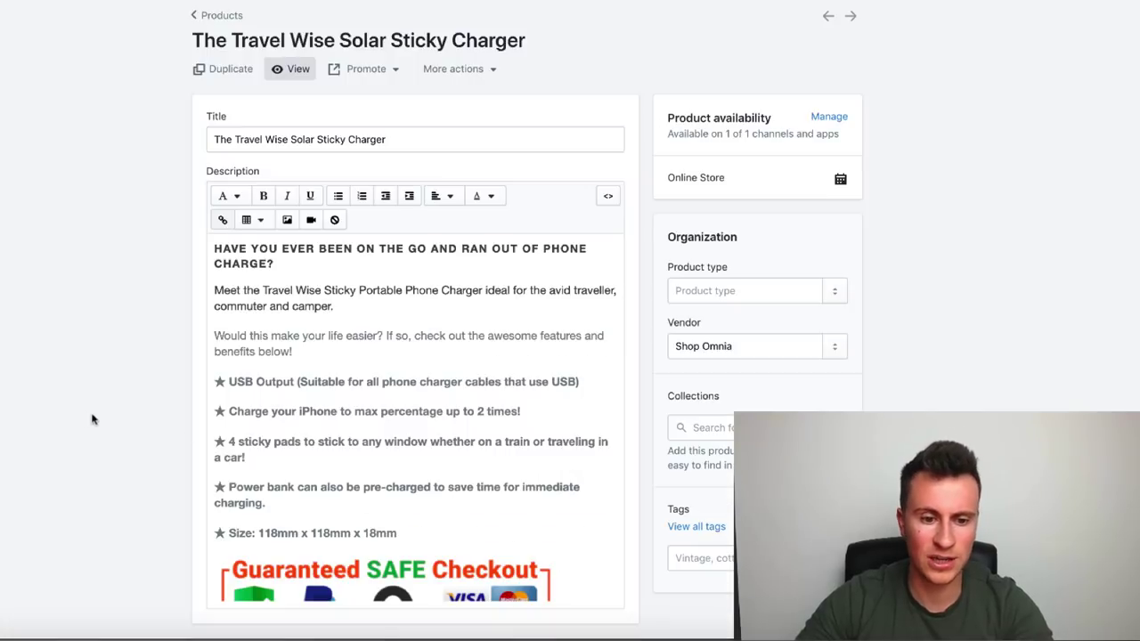
Remove the Plug Type option from the charger, rename the Color option to Colour, and save the options.
scroll(89, 417, down, 10)
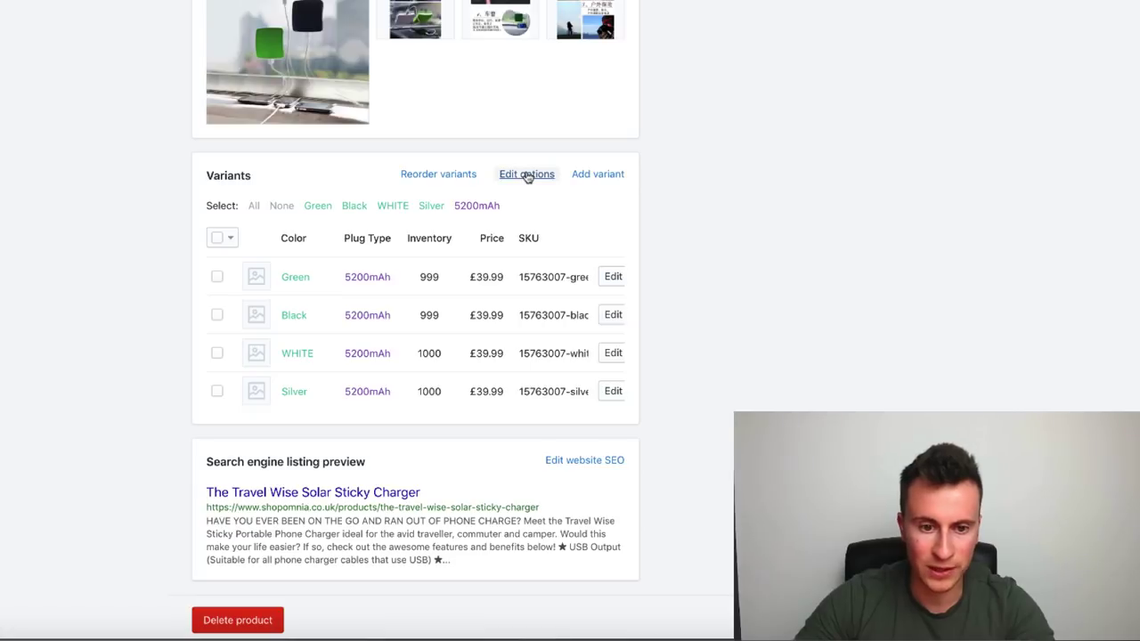
click(525, 176)
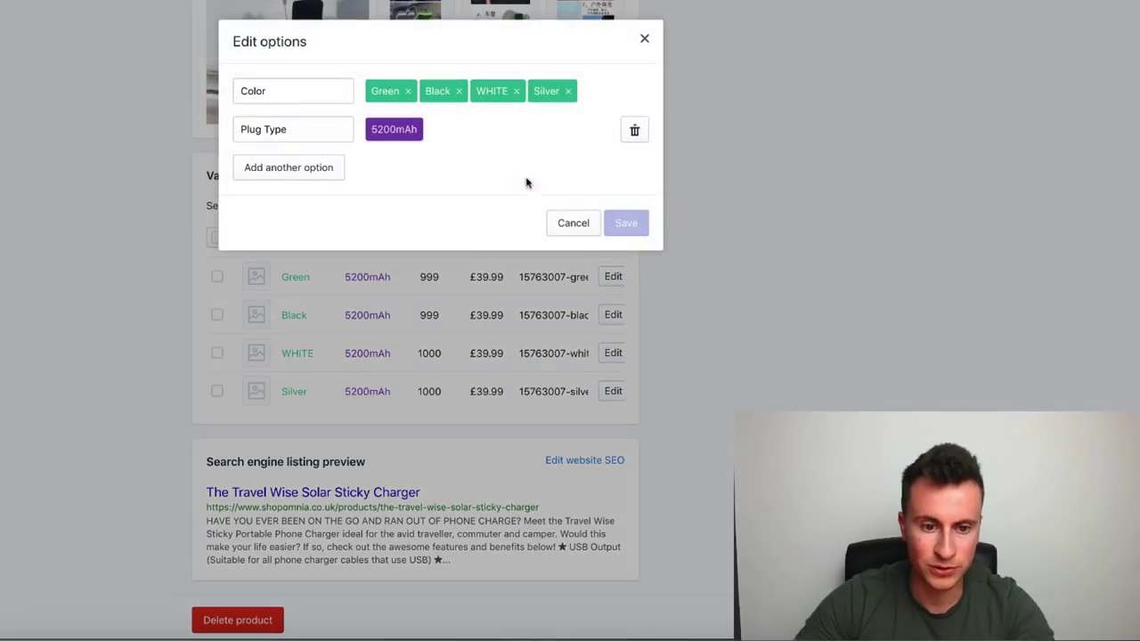
click(634, 131)
click(264, 89)
text(u)
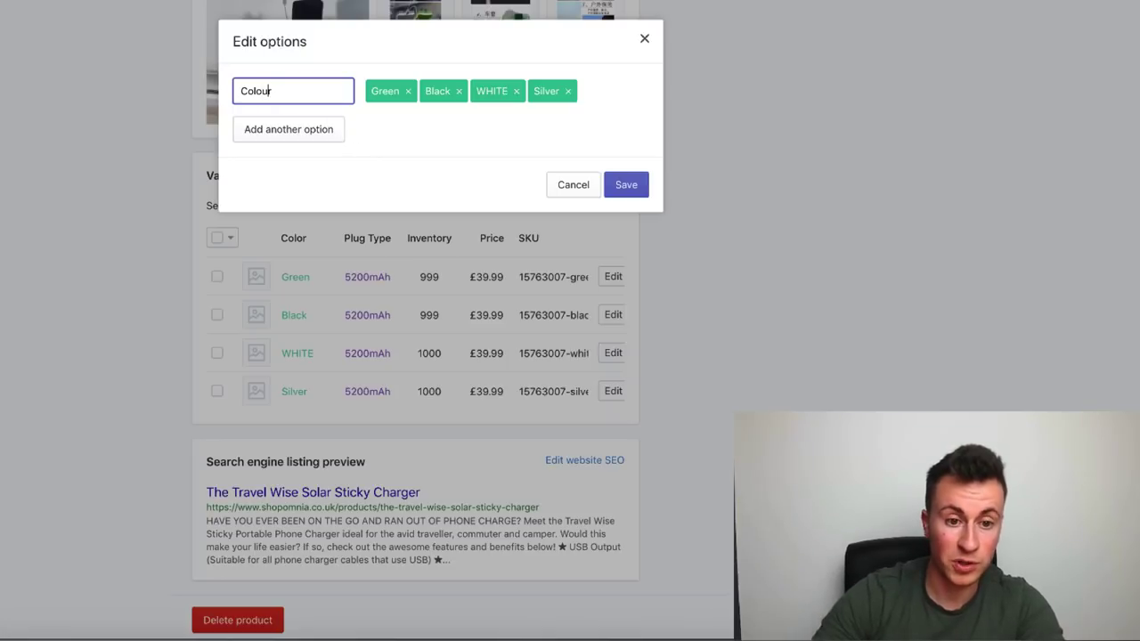
click(641, 187)
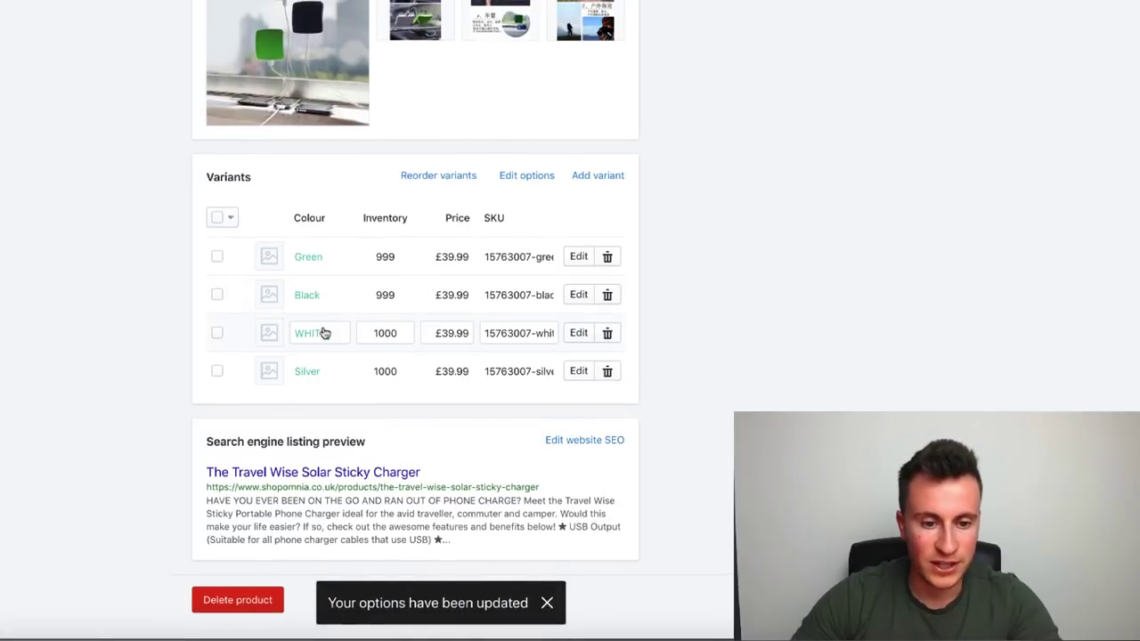
Rename the WHITE colour variant to White and save the product.
double_click(330, 334)
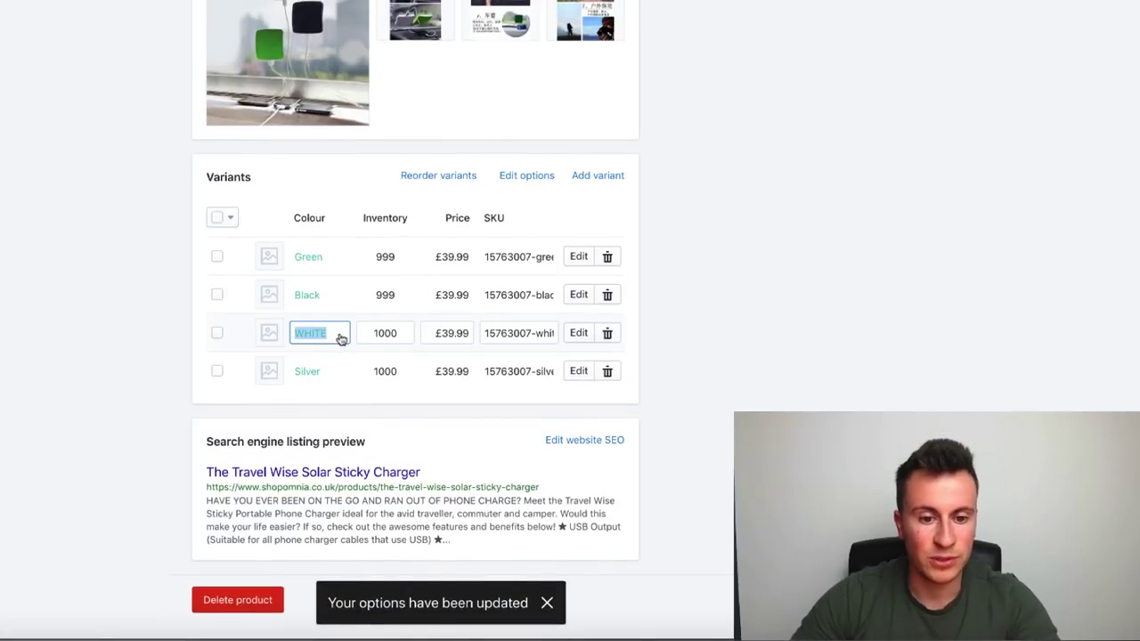
text(White)
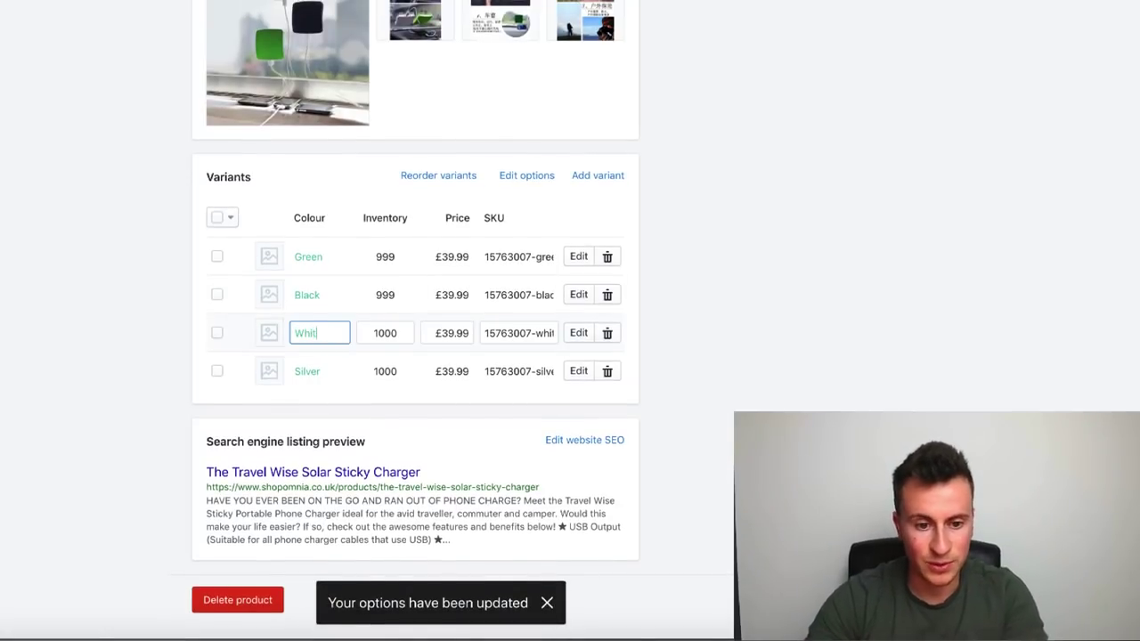
click(704, 244)
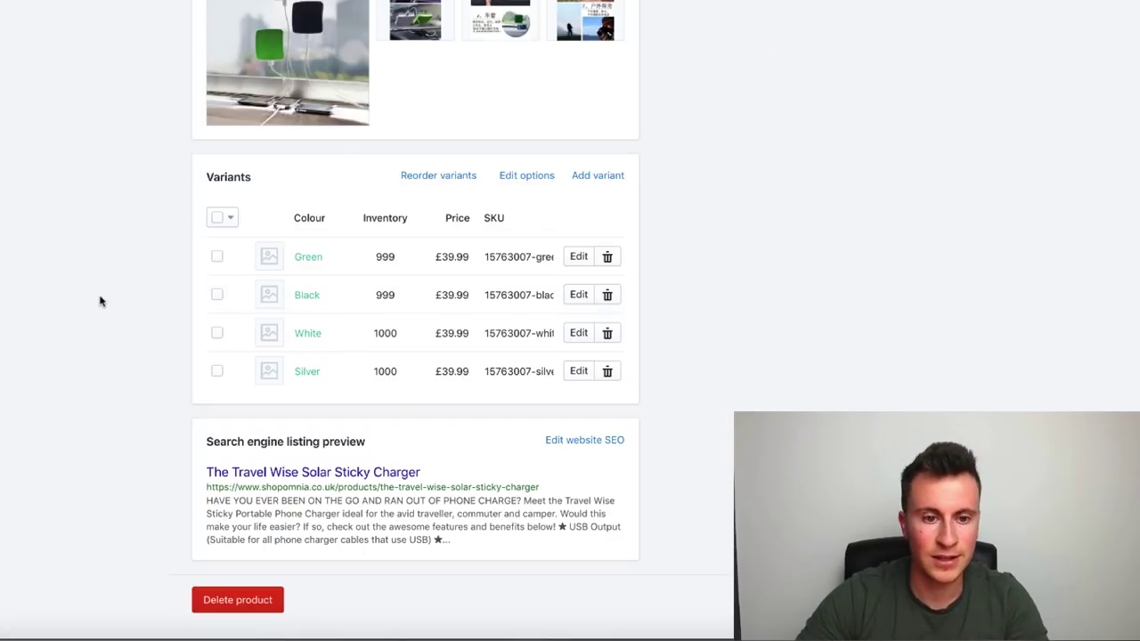
Preview the Travel Wise Solar Sticky Charger in the online store and try the Black and White choices in its Colour selector.
scroll(100, 301, up, 5)
scroll(99, 301, up, 3)
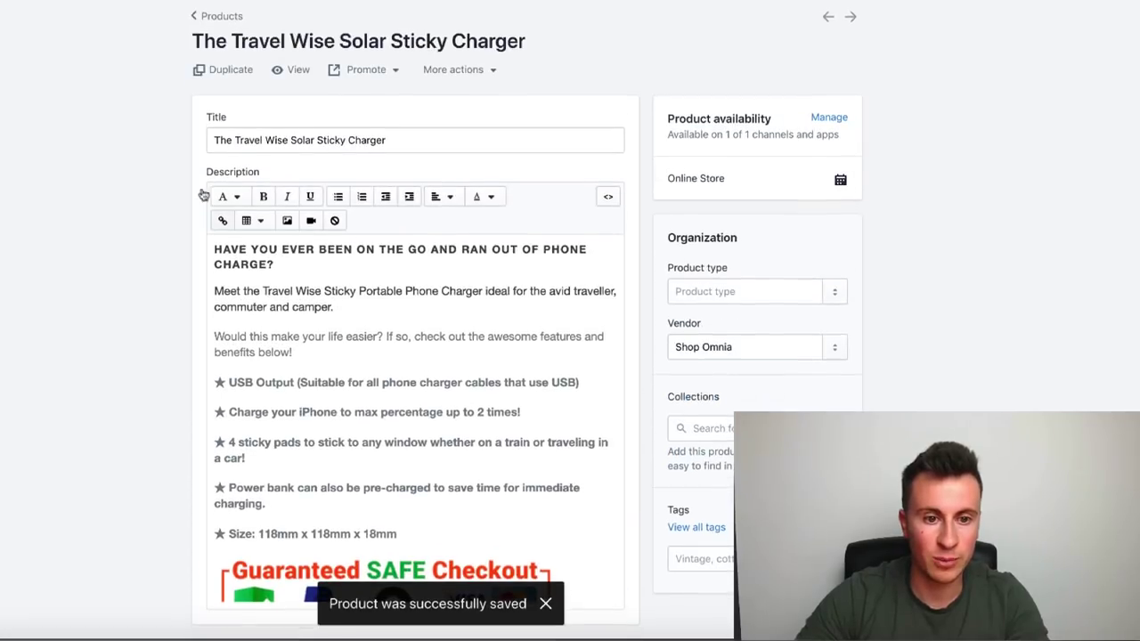
click(294, 70)
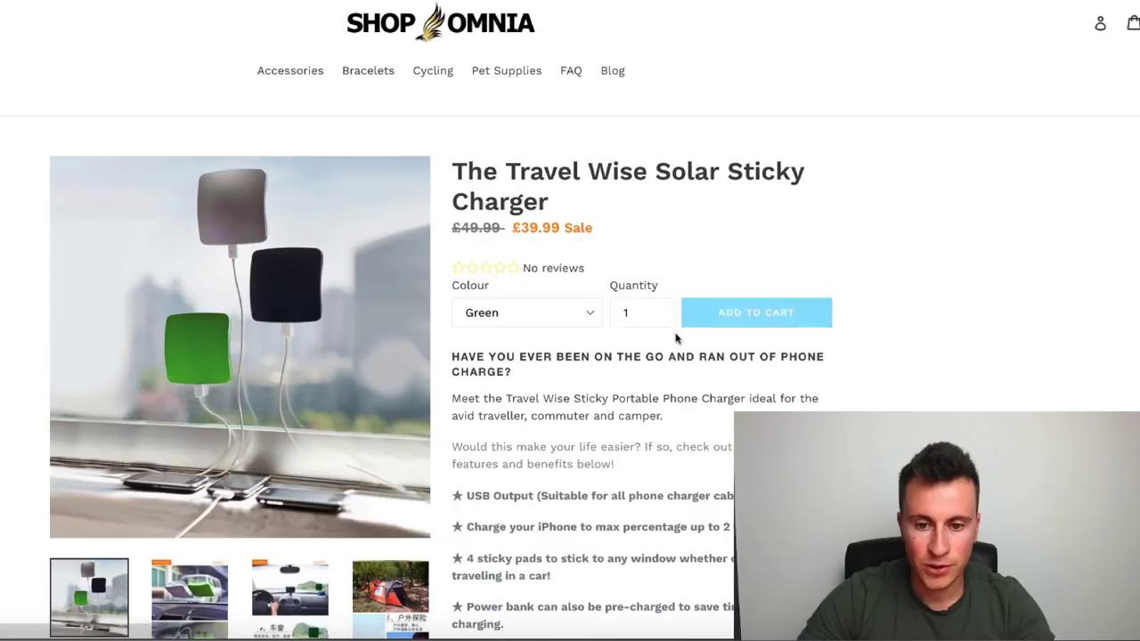
click(580, 318)
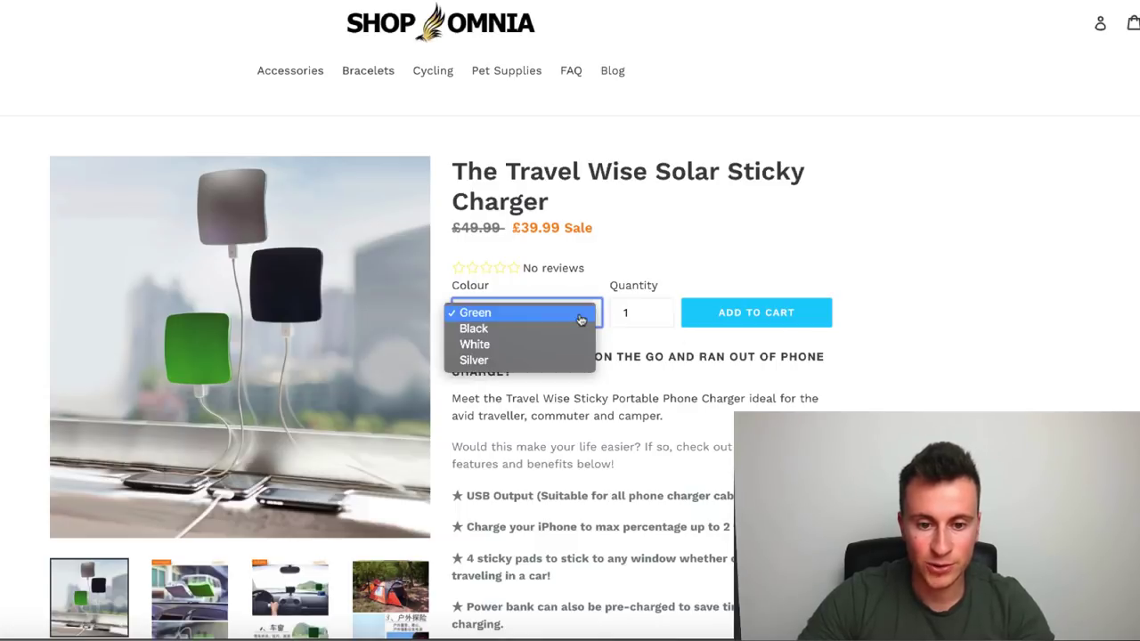
click(579, 327)
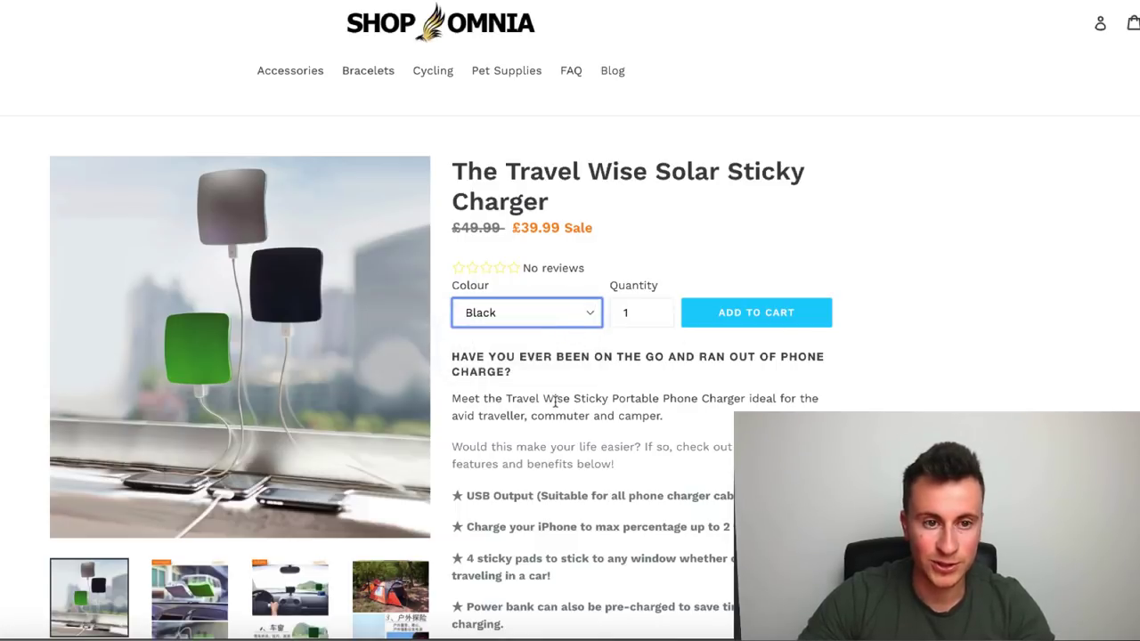
scroll(552, 400, down, 3)
scroll(552, 401, up, 2)
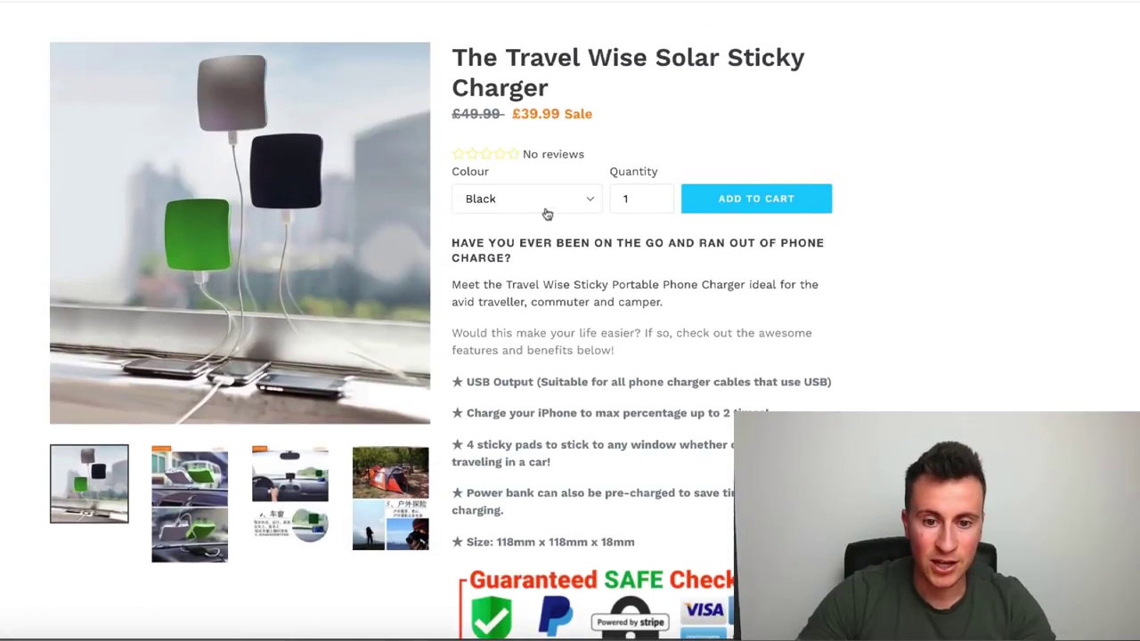
click(546, 214)
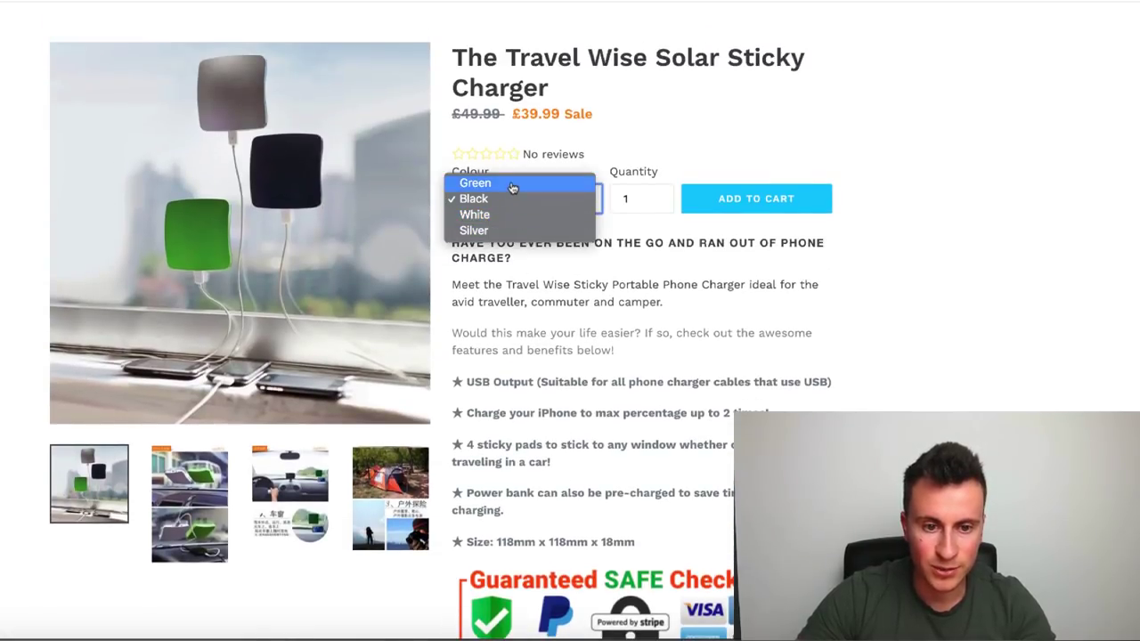
click(518, 216)
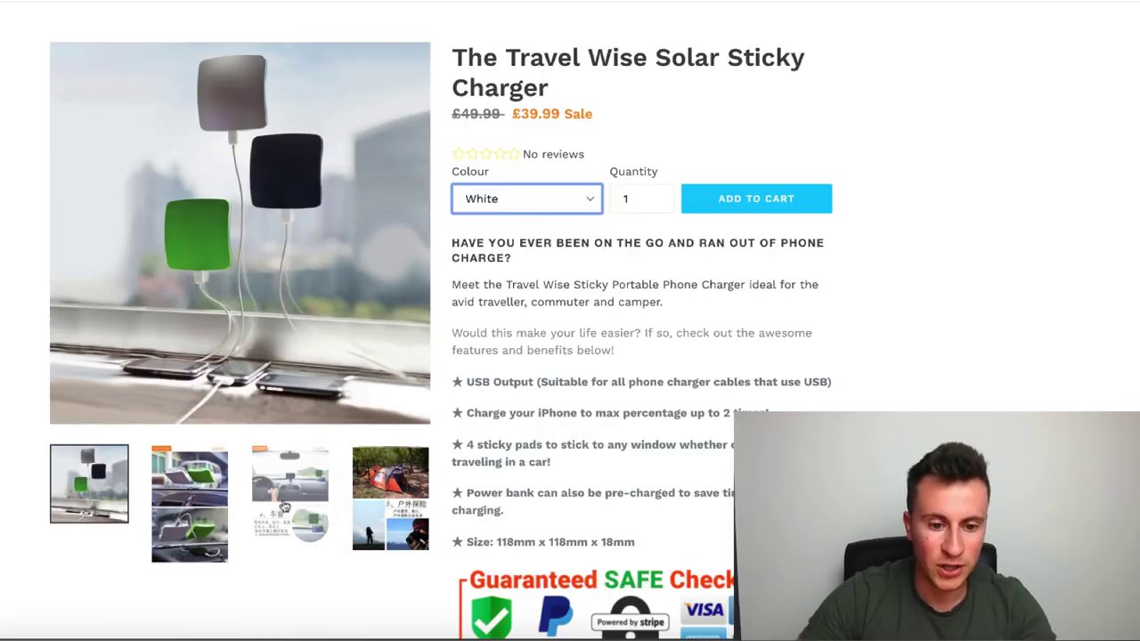
click(857, 333)
Review the charger's store page from title and price to the trust badges, checking how readable the description text is.
scroll(857, 333, down, 2)
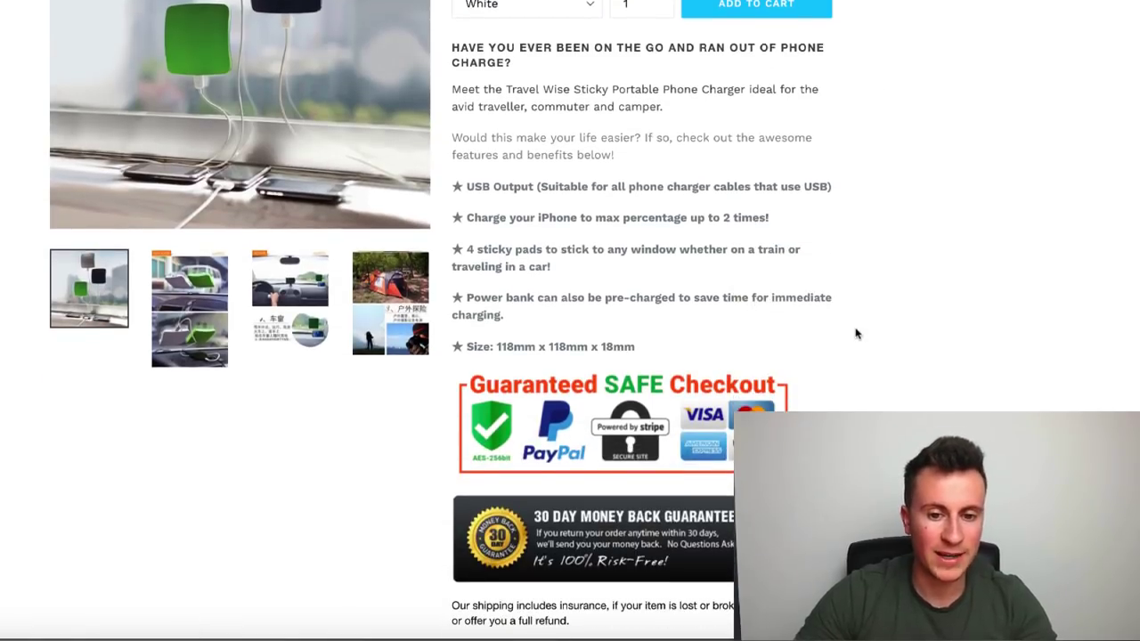
scroll(856, 332, down, 2)
scroll(855, 333, up, 2)
scroll(855, 333, up, 3)
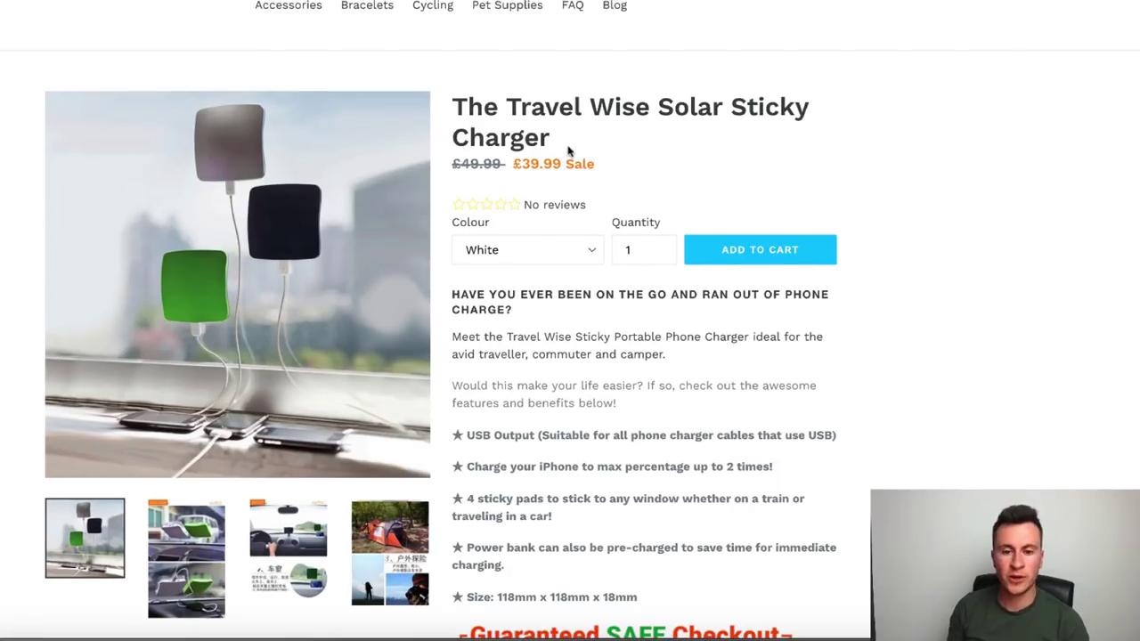
scroll(804, 359, down, 2)
scroll(836, 366, down, 1)
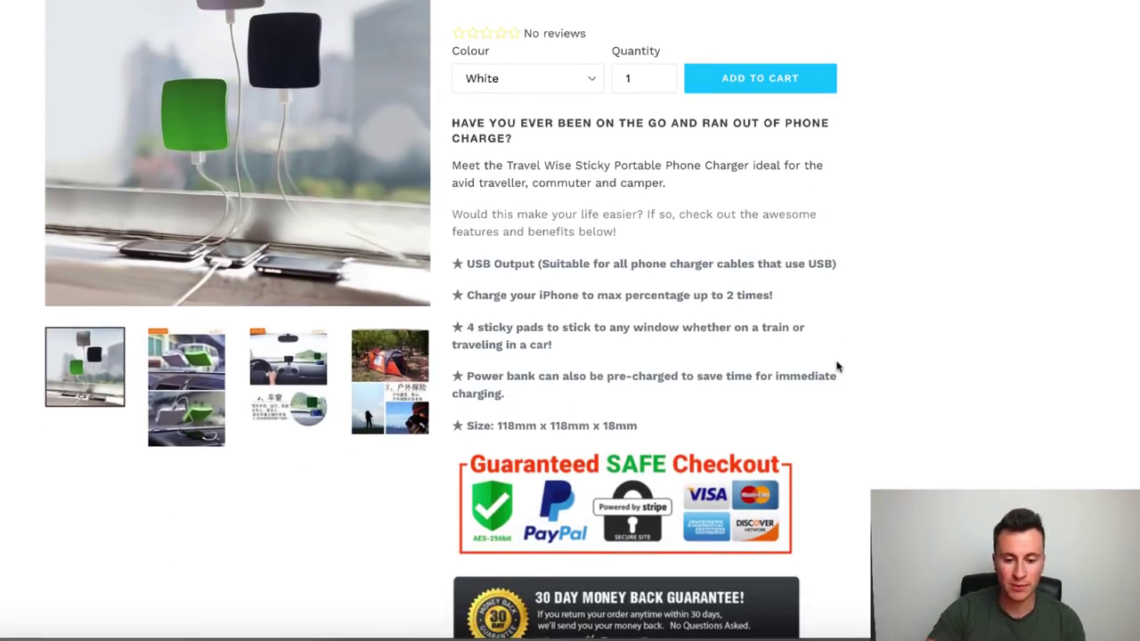
scroll(835, 366, up, 2)
scroll(836, 366, up, 1)
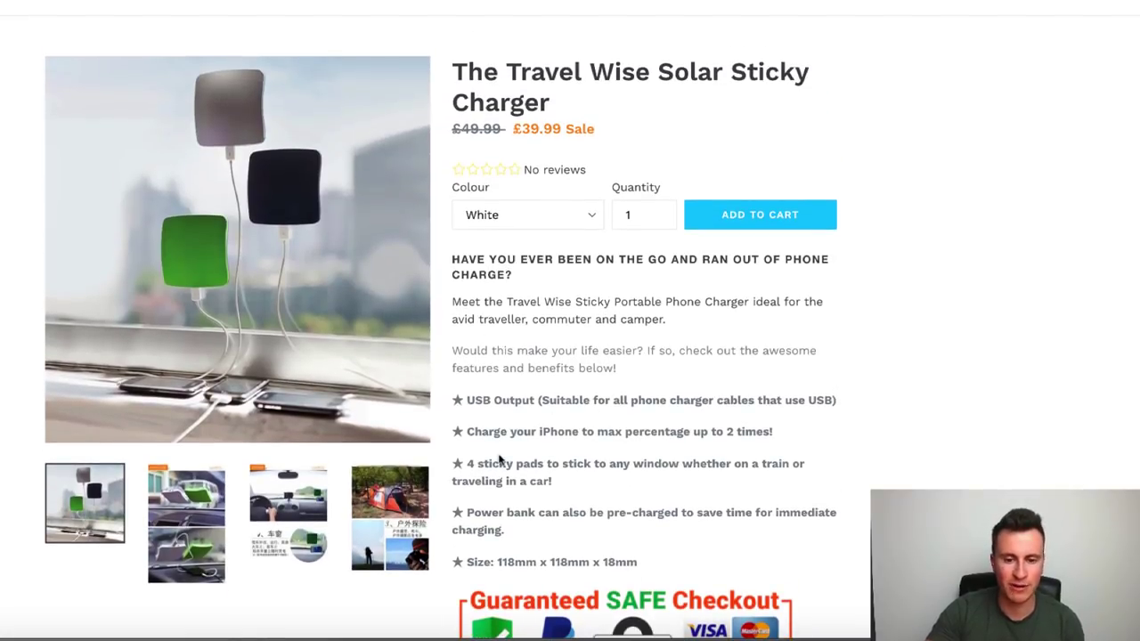
In the product editor, colour the description text black from the "Meet the Travel Wise" paragraph through the Size line.
click(25, 4)
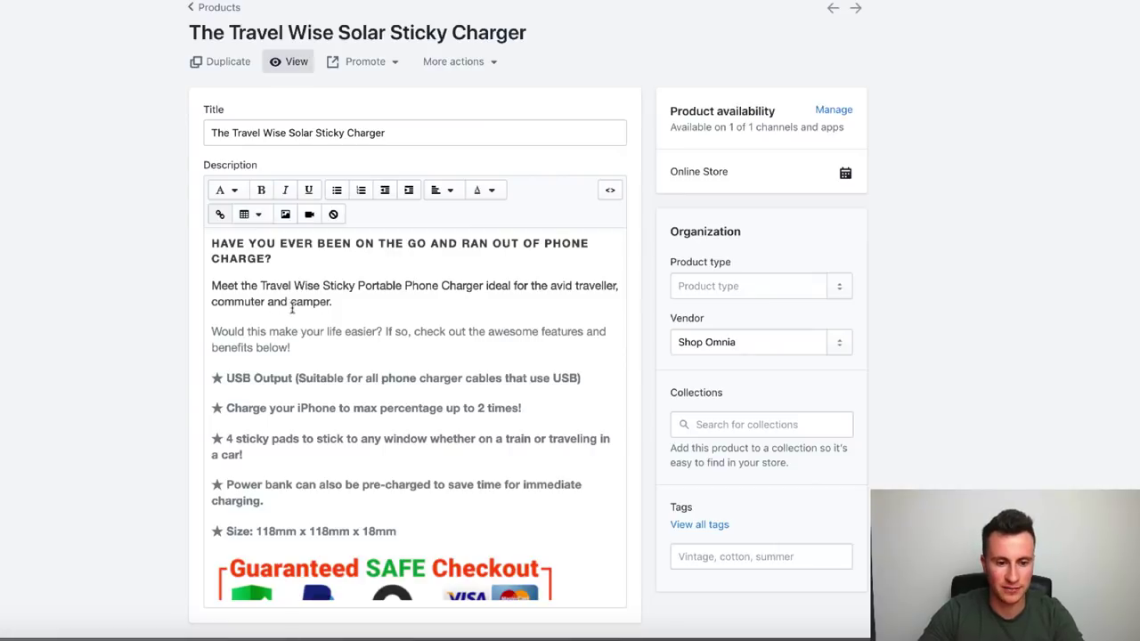
triple_click(419, 530)
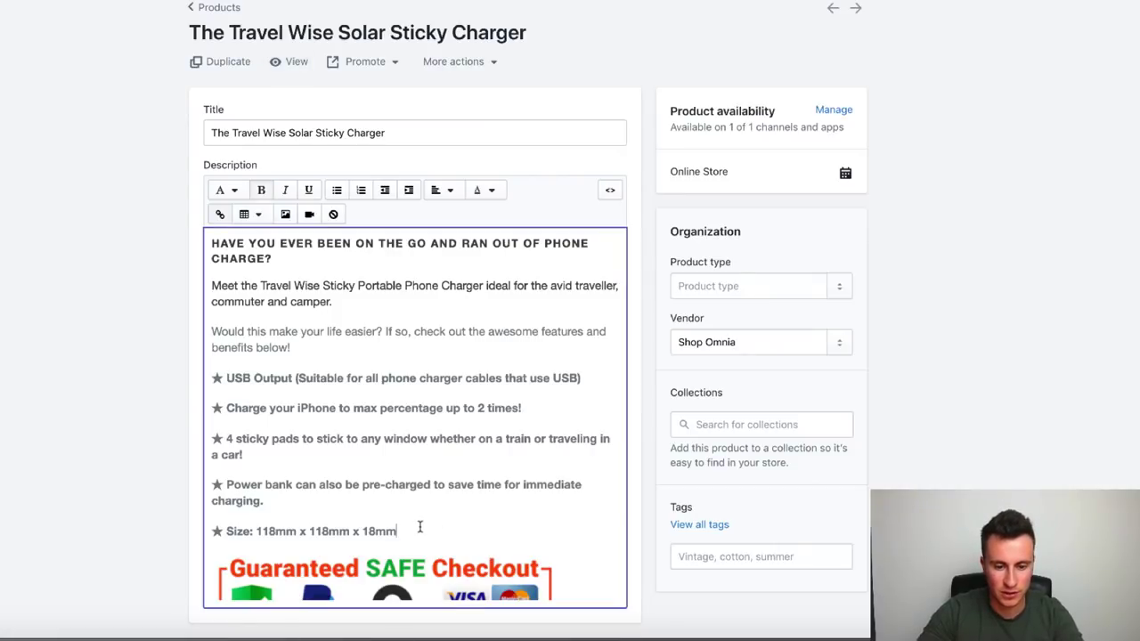
drag(232, 418, 207, 290)
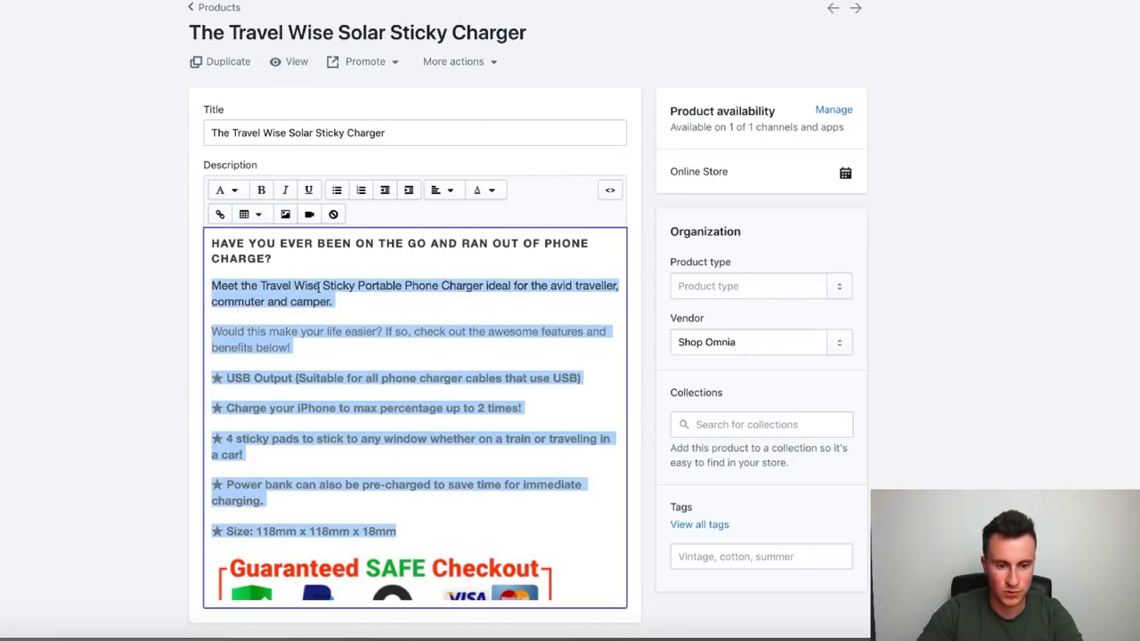
click(491, 189)
click(478, 248)
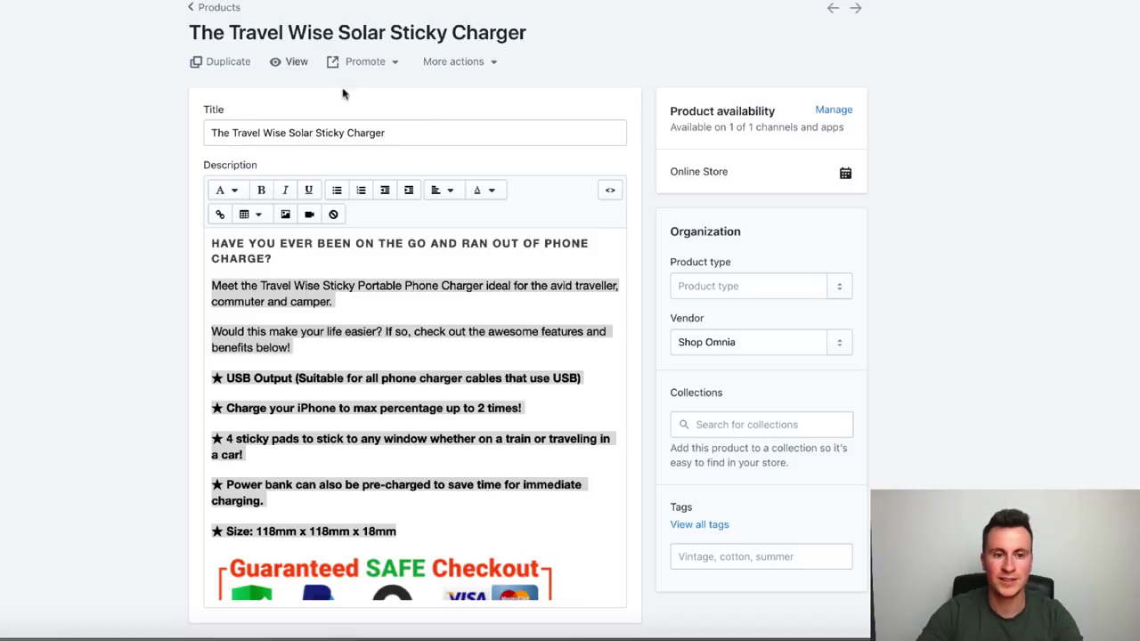
Preview the charger in the online store again and examine the recoloured description, images and trust badges.
click(296, 64)
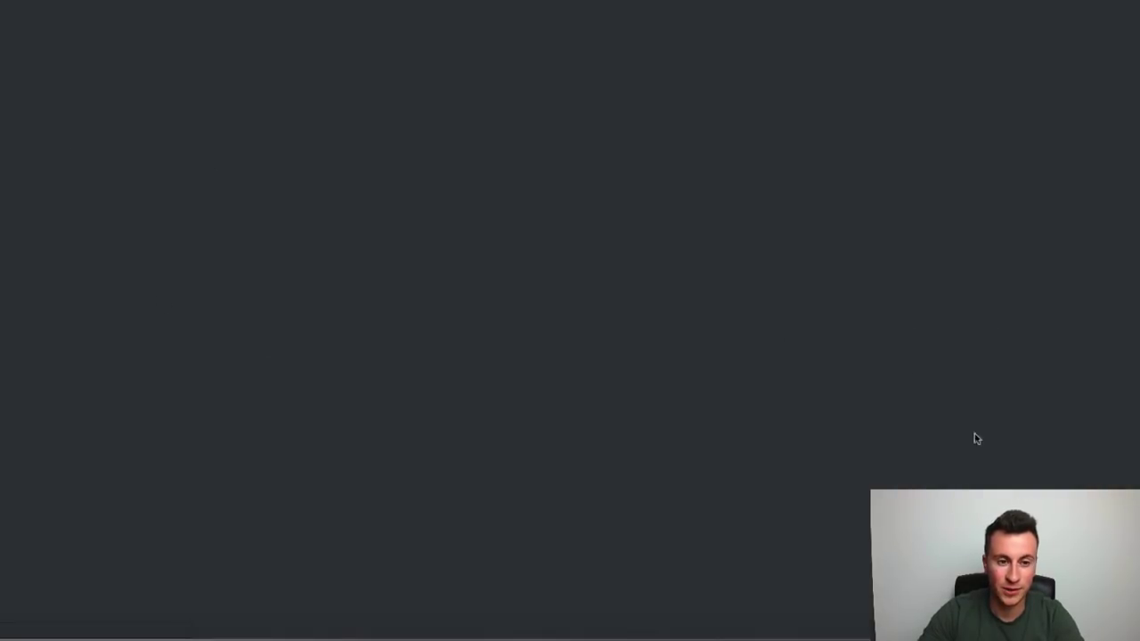
scroll(954, 330, down, 2)
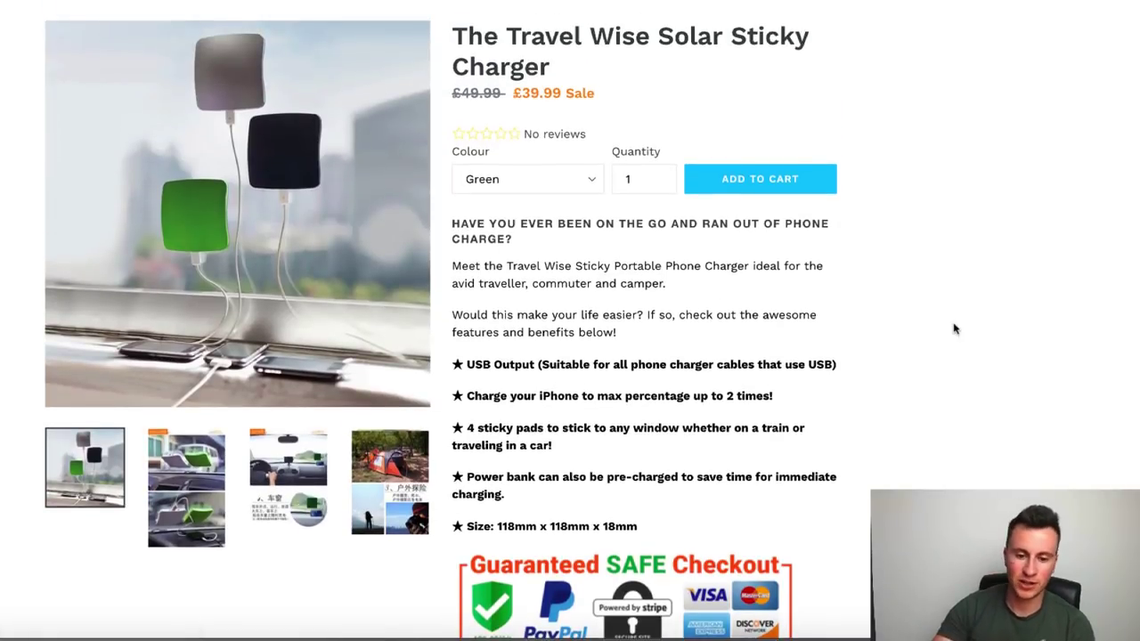
scroll(884, 383, up, 3)
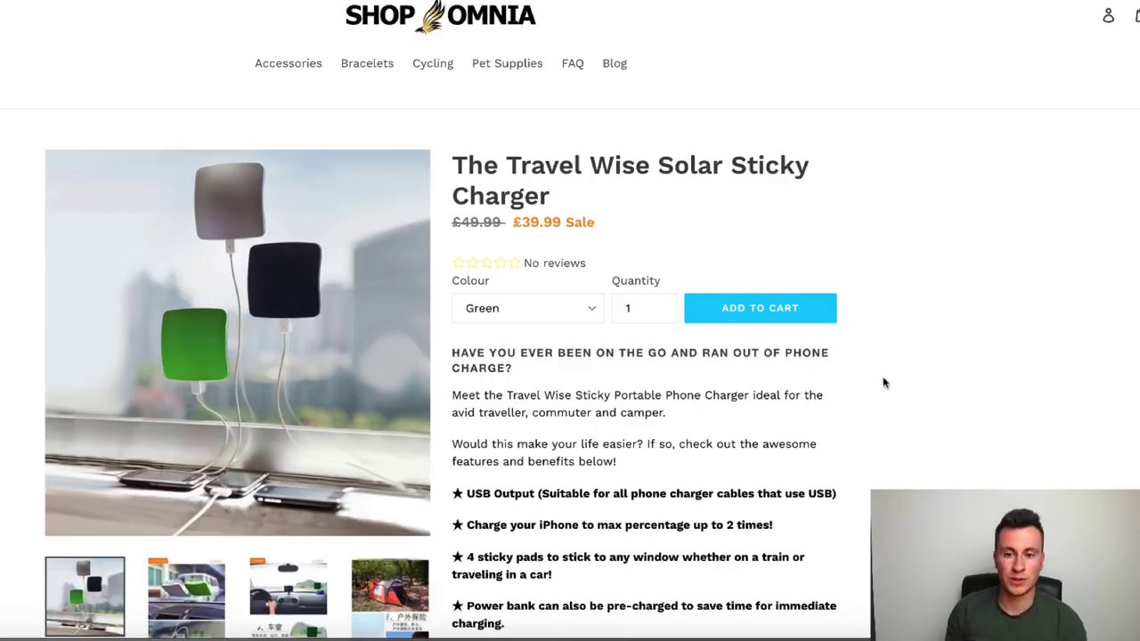
scroll(901, 408, down, 8)
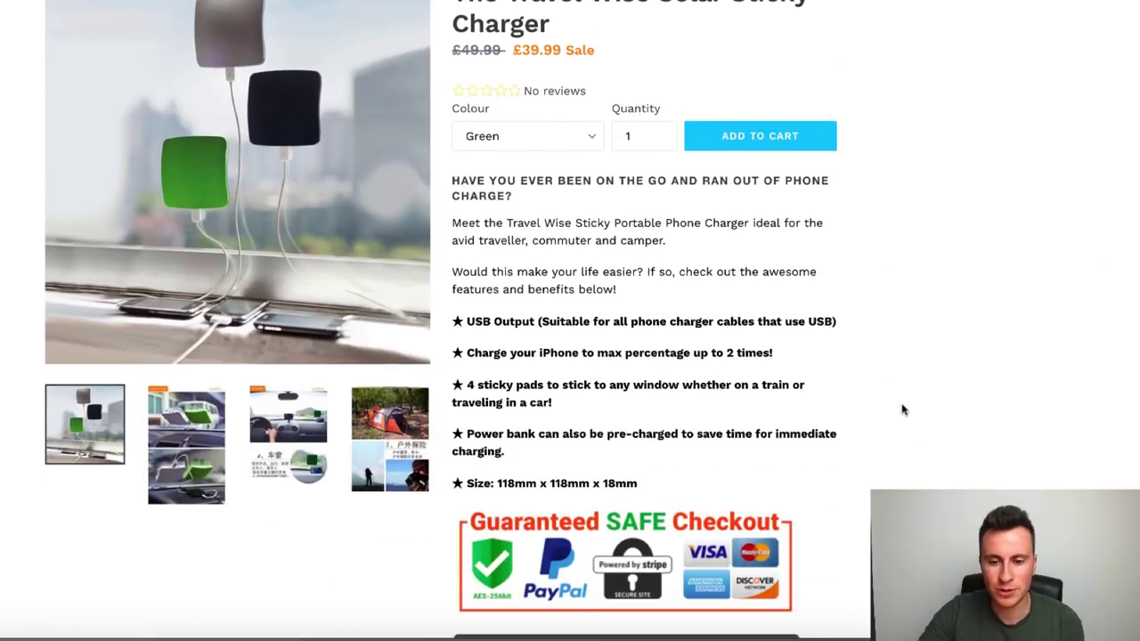
scroll(902, 410, down, 4)
scroll(902, 410, up, 5)
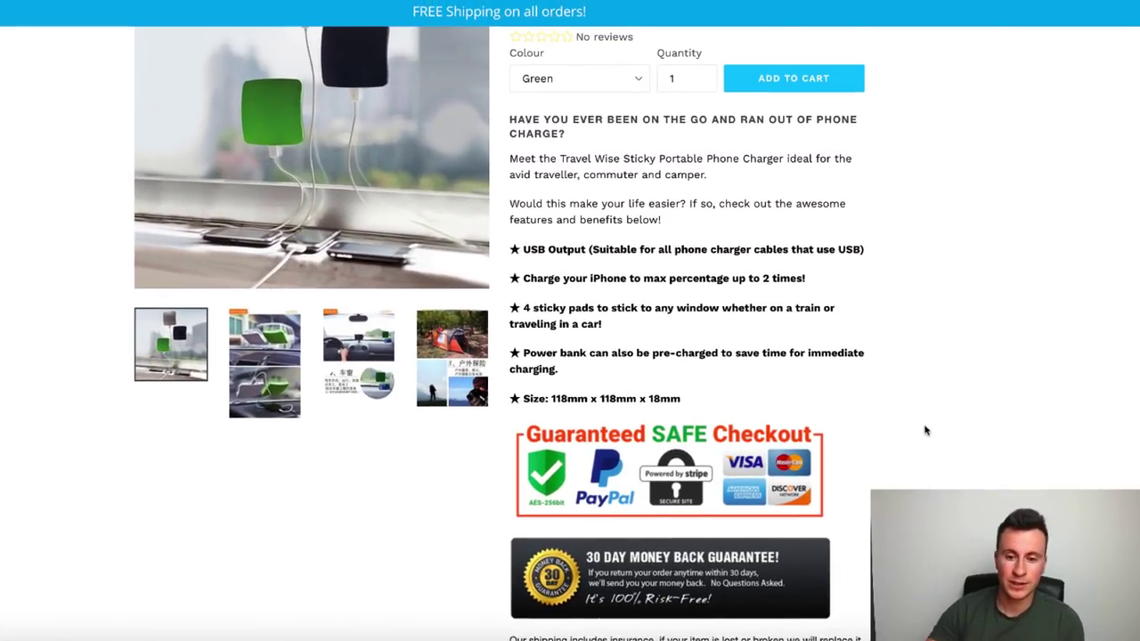
scroll(932, 355, up, 3)
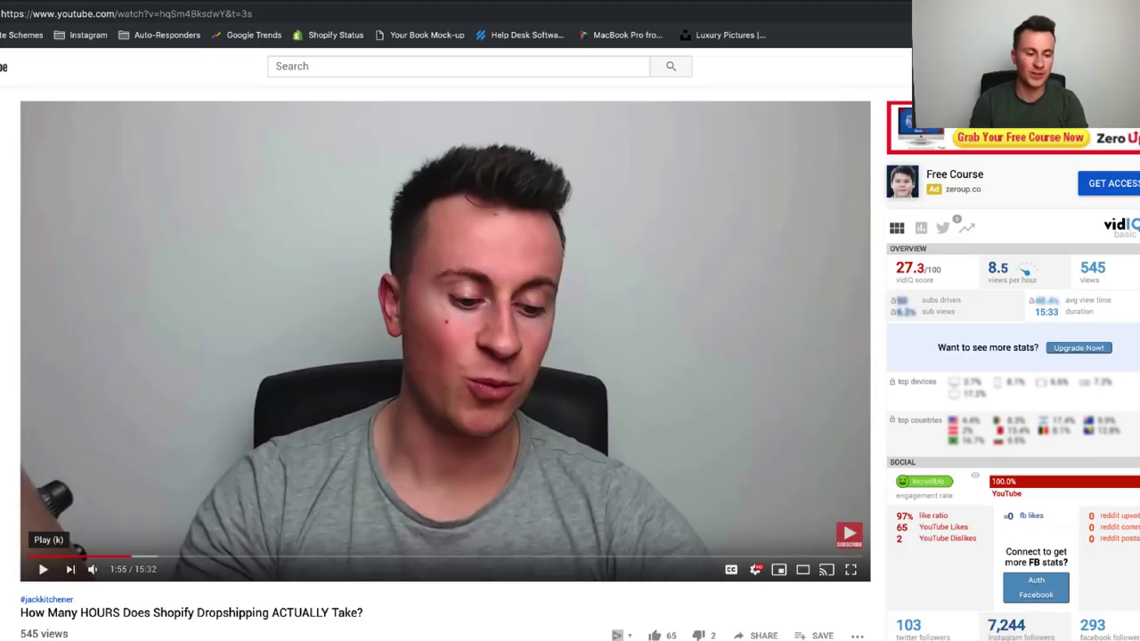
click(205, 12)
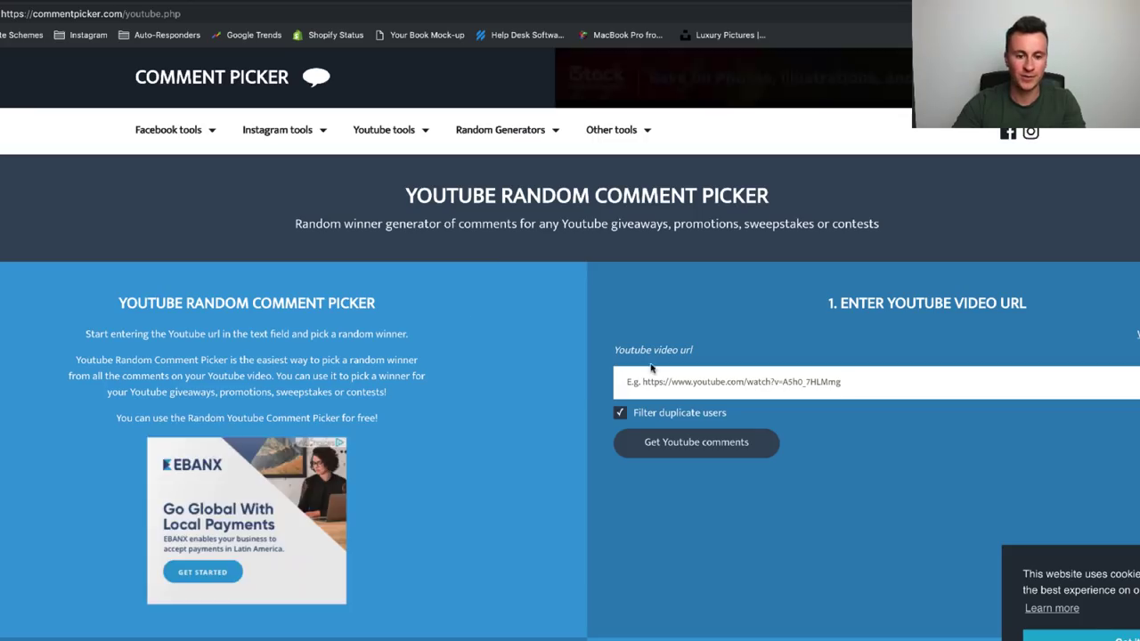
click(659, 381)
text(https://www.youtube.com/watch?v=hqSm4BksdwY&t=3s)
click(708, 458)
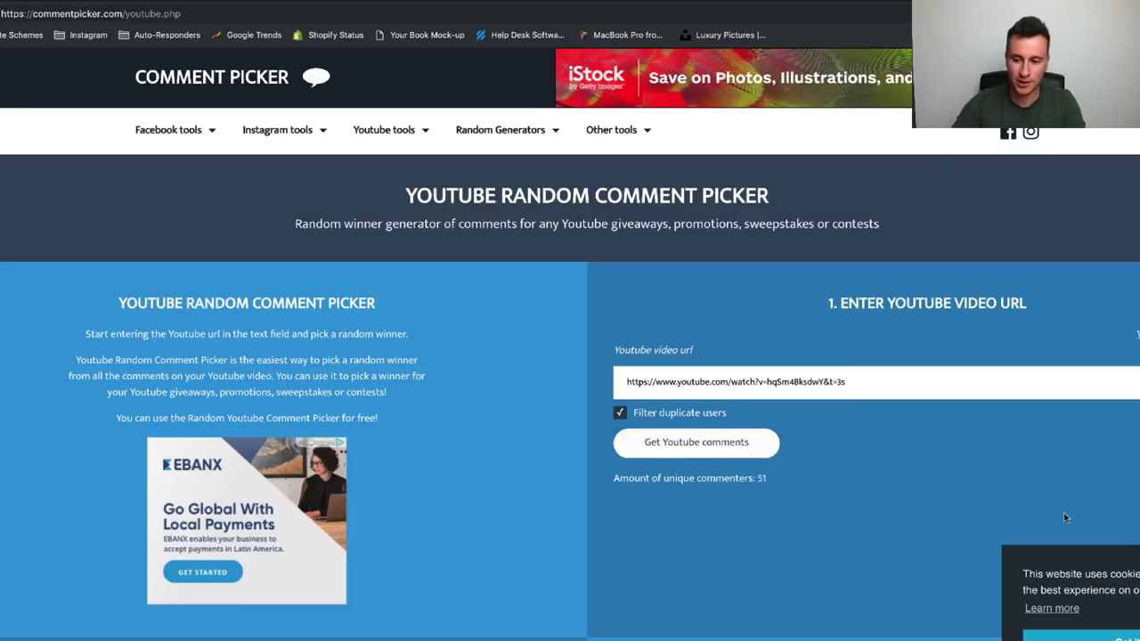
Start the raffle to pick a random winner among the video's commenters.
scroll(388, 438, down, 3)
click(241, 565)
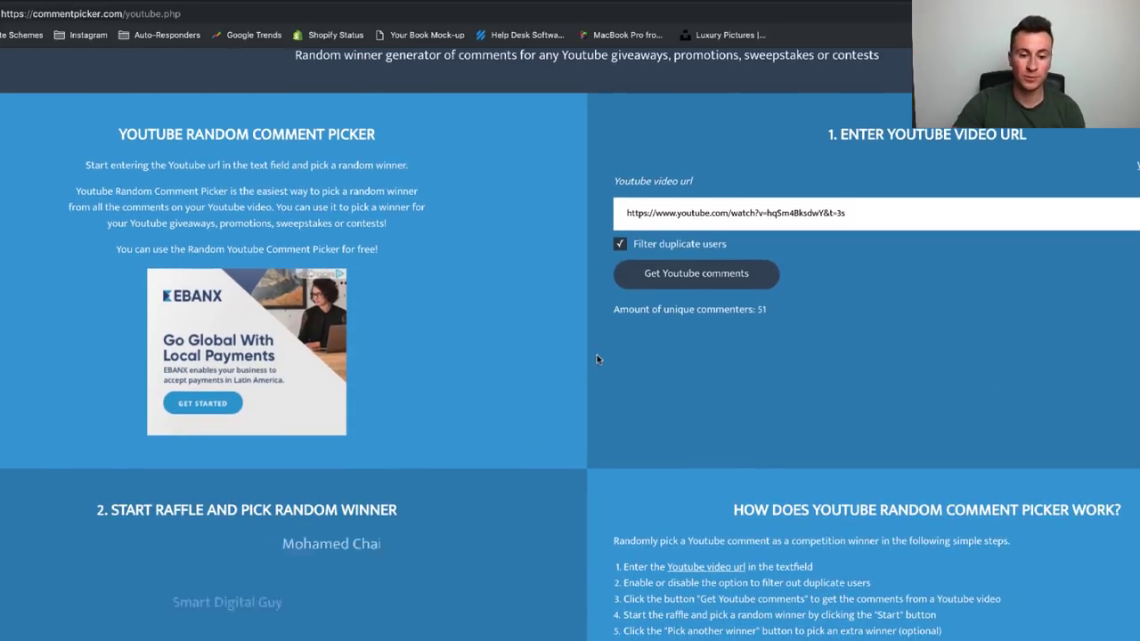
scroll(581, 392, down, 2)
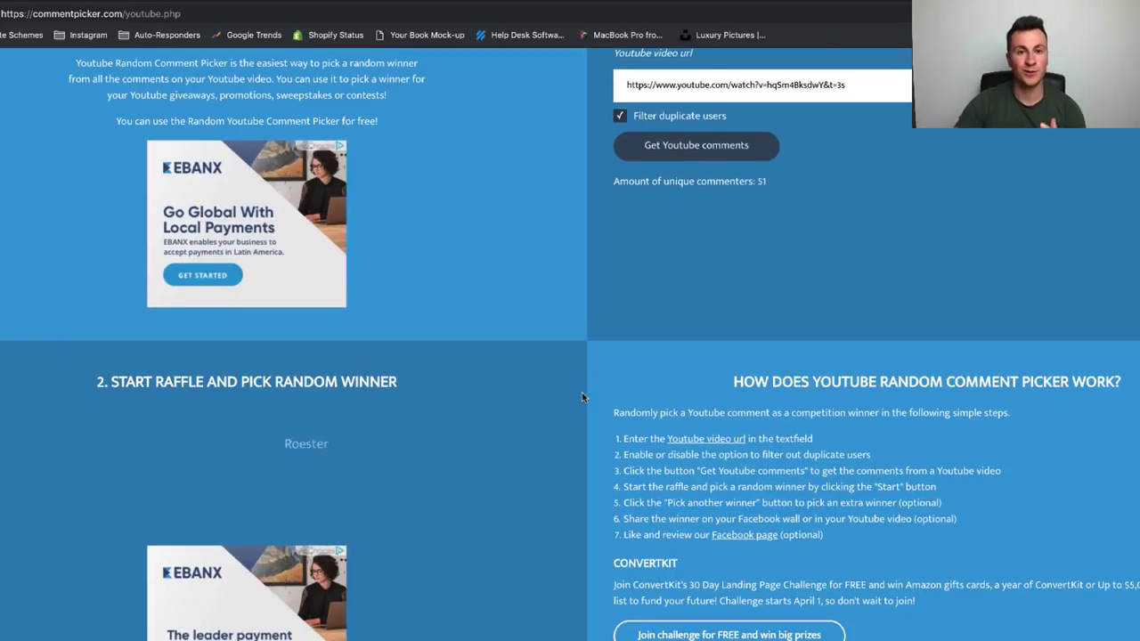
scroll(581, 391, down, 1)
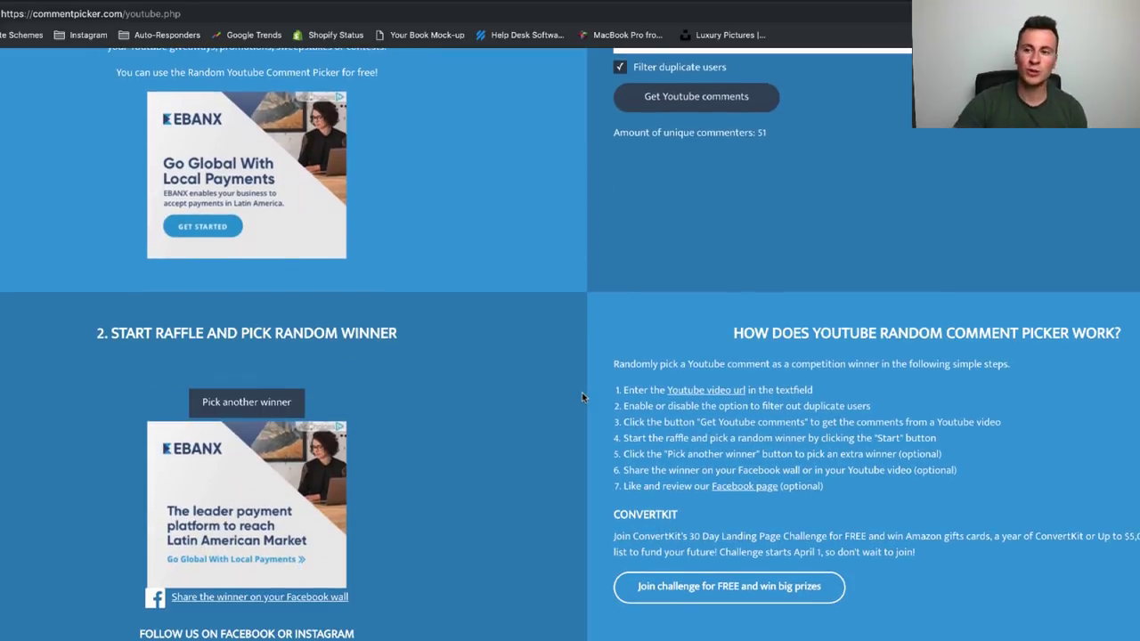